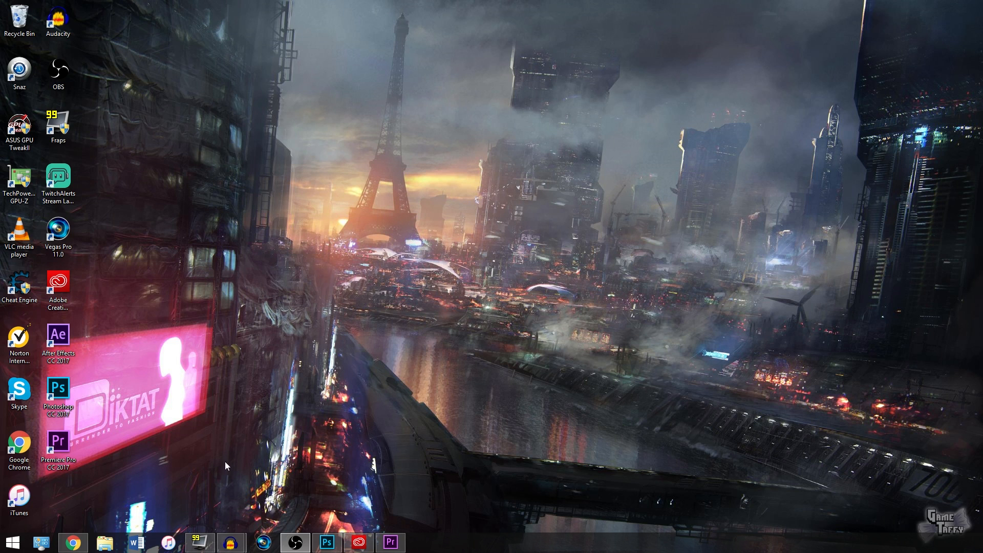
Bring up the Fraps movie settings and check the file details of the 2017-05-05 recording in D:\Raw Footage.
left_click(200, 542)
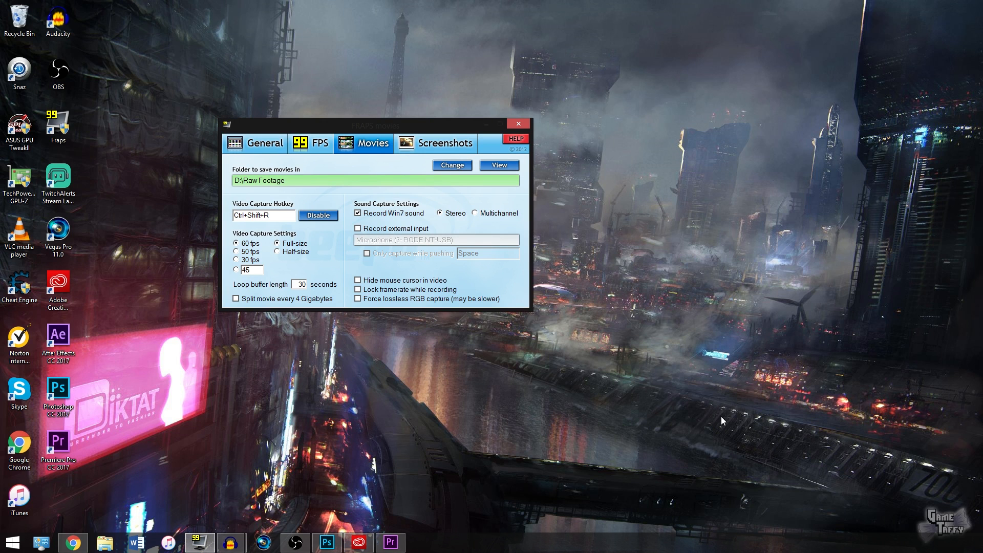
left_click_drag(397, 131, 427, 136)
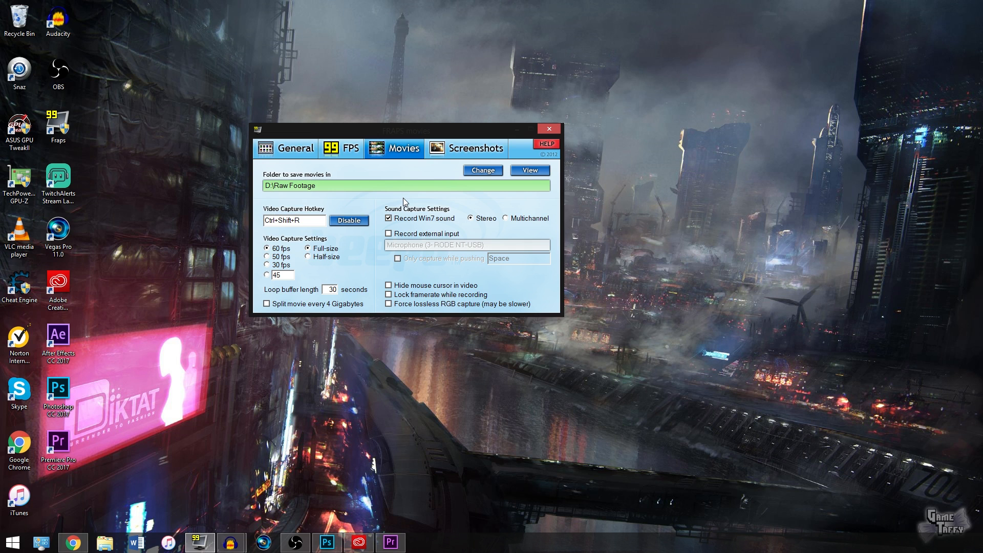
left_click(105, 542)
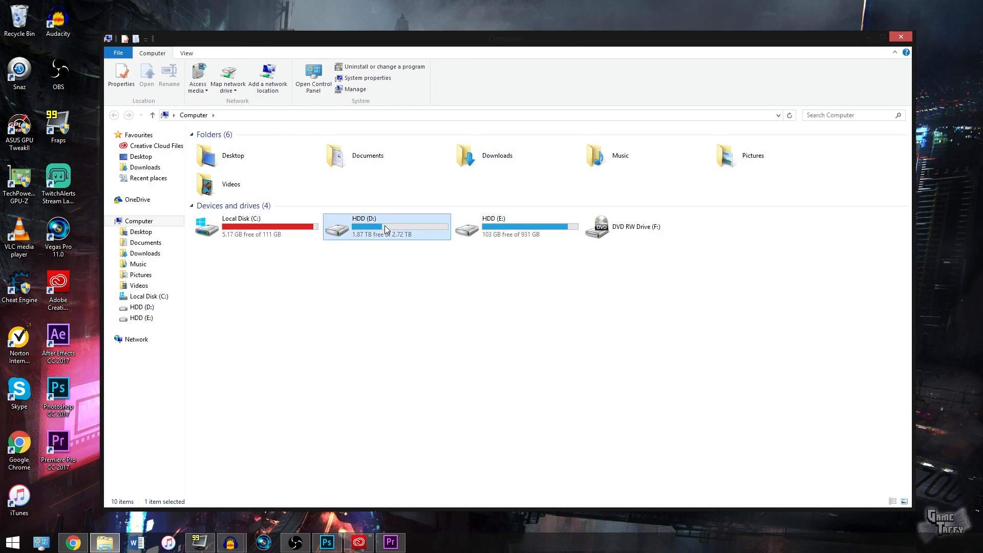
double_click(385, 228)
double_click(828, 171)
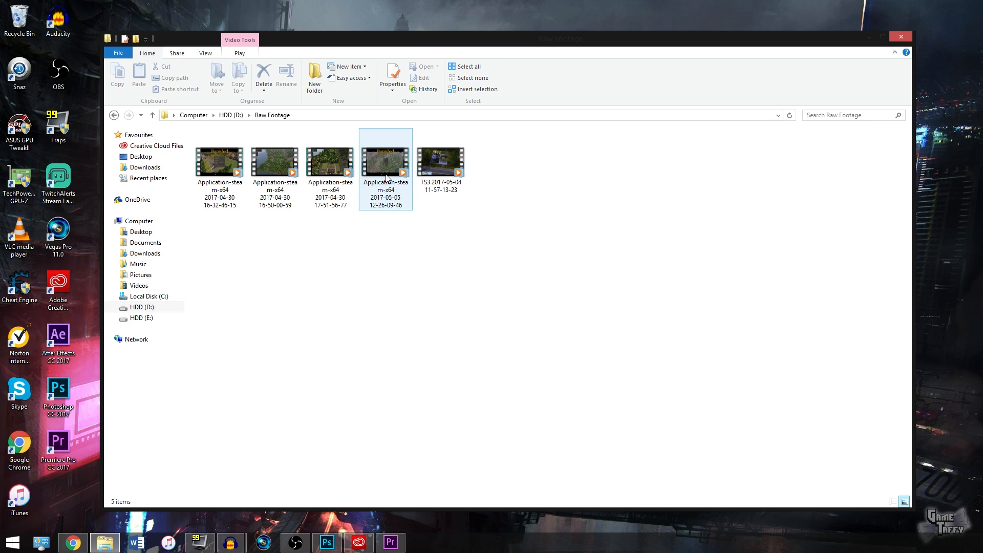
mouse_move(386, 178)
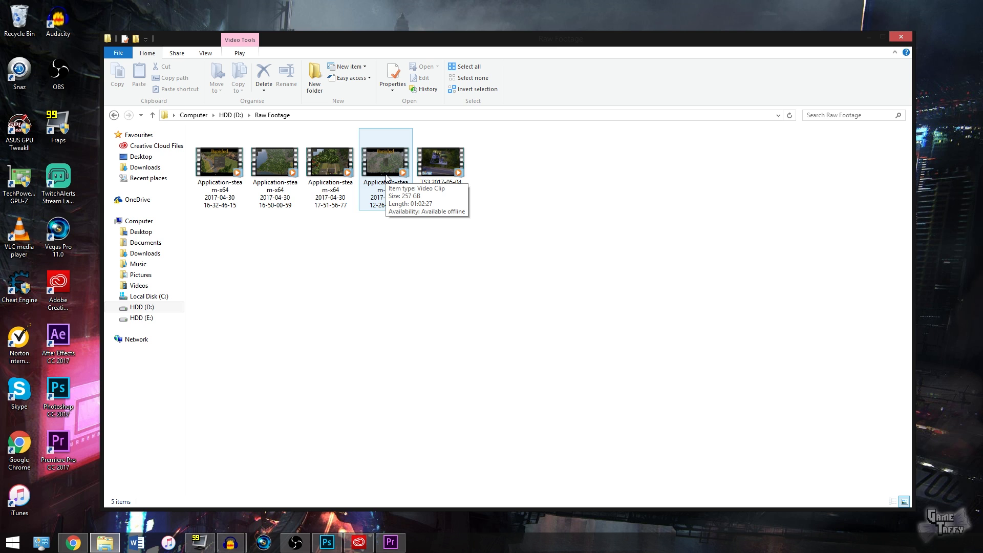
left_click(901, 36)
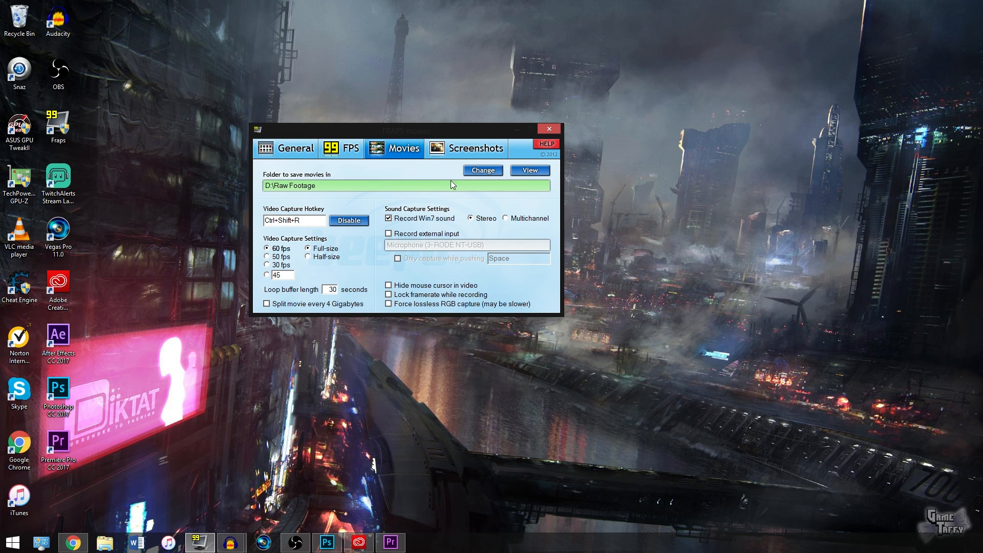
Look at the folder selection for saving Fraps movies and the option to split movies every 4 Gigabytes.
left_click(481, 171)
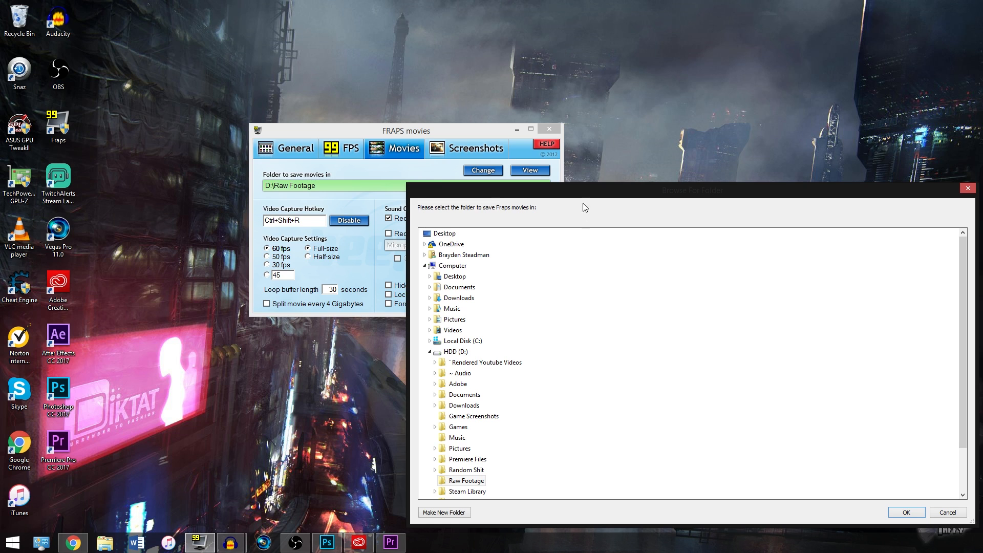
left_click(967, 189)
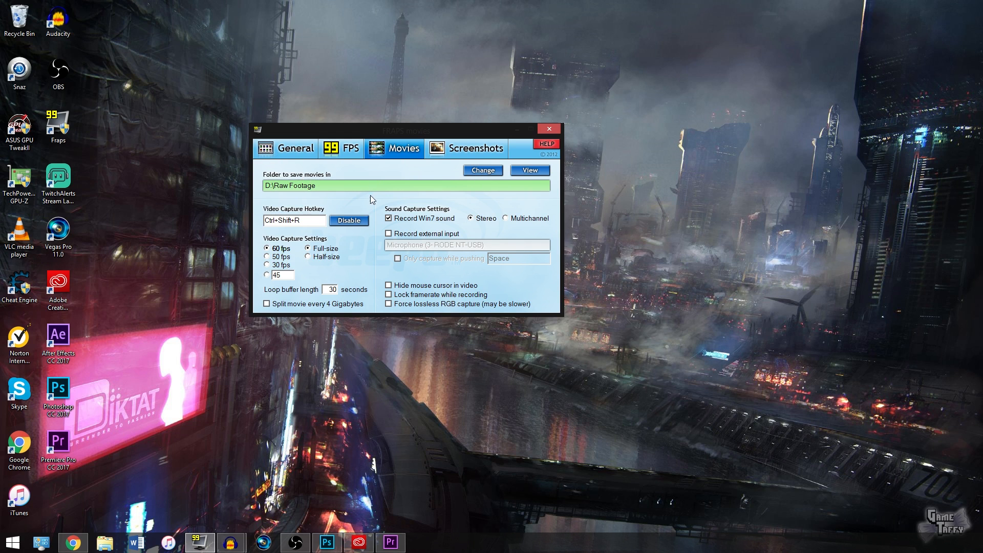
left_click(273, 305)
left_click(269, 306)
View the FPS benchmark and overlay settings, and minimize Fraps from its movie settings.
left_click(362, 150)
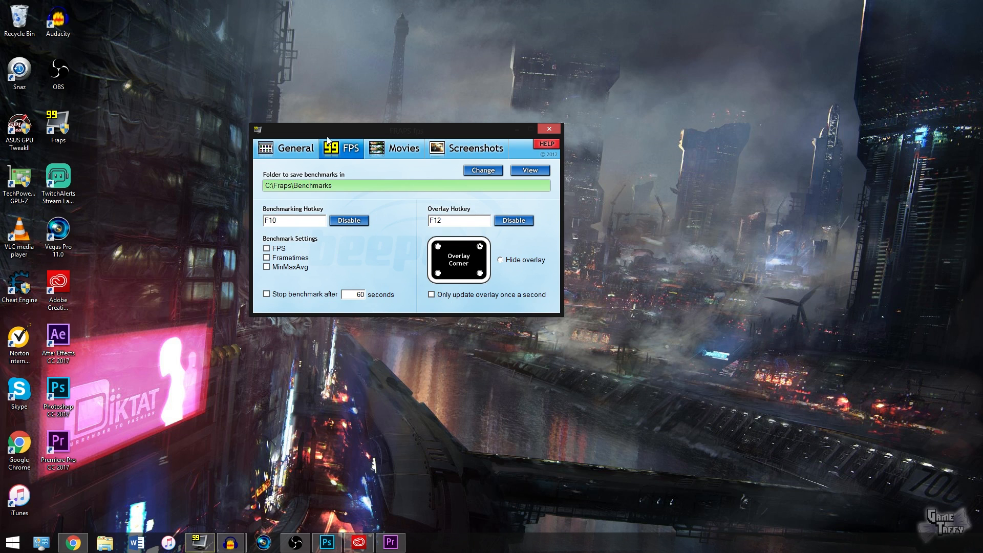
left_click(392, 155)
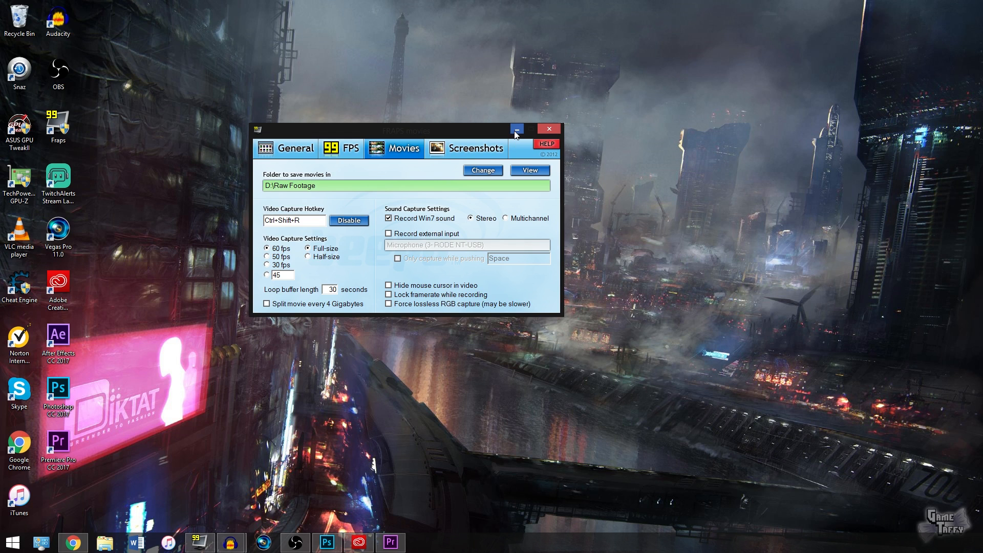
left_click(604, 91)
left_click(519, 129)
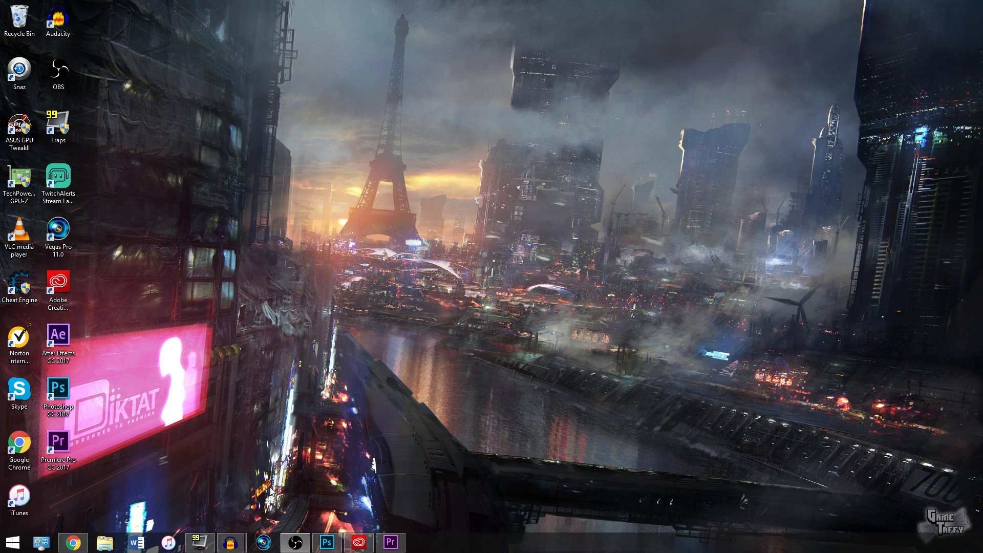
Switch to Audacity and look over its audio export commands and its list of effects.
mouse_move(236, 540)
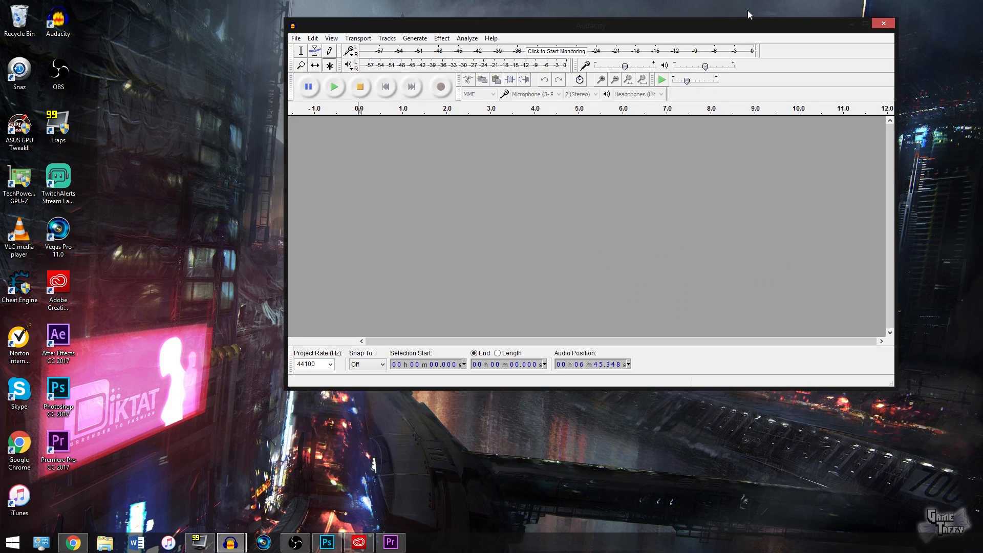
left_click_drag(694, 31, 511, 25)
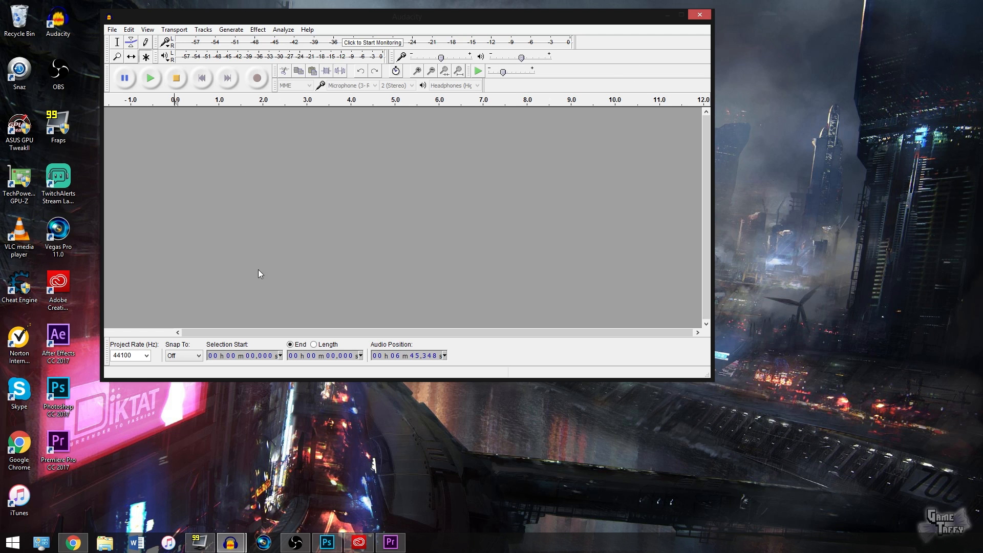
left_click(113, 29)
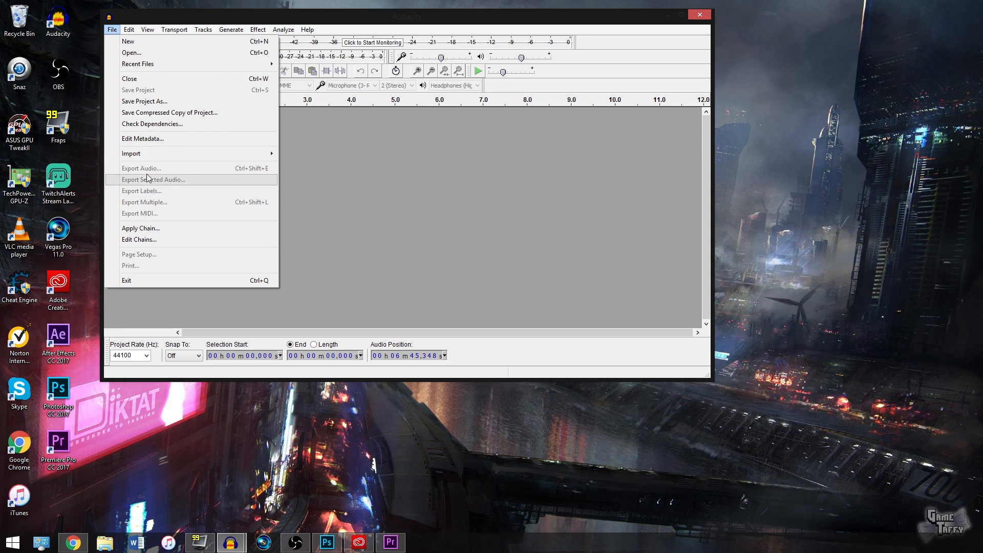
left_click(515, 187)
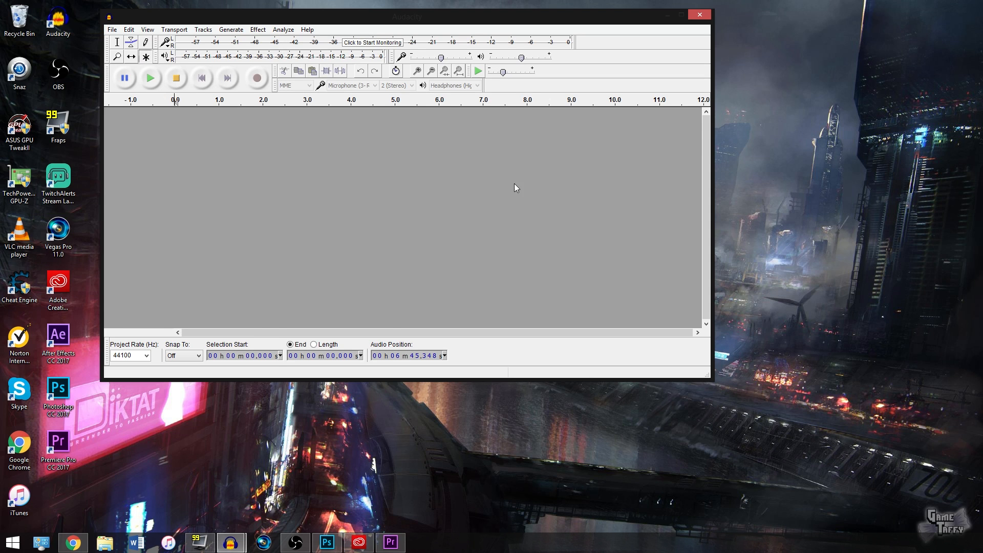
left_click(258, 29)
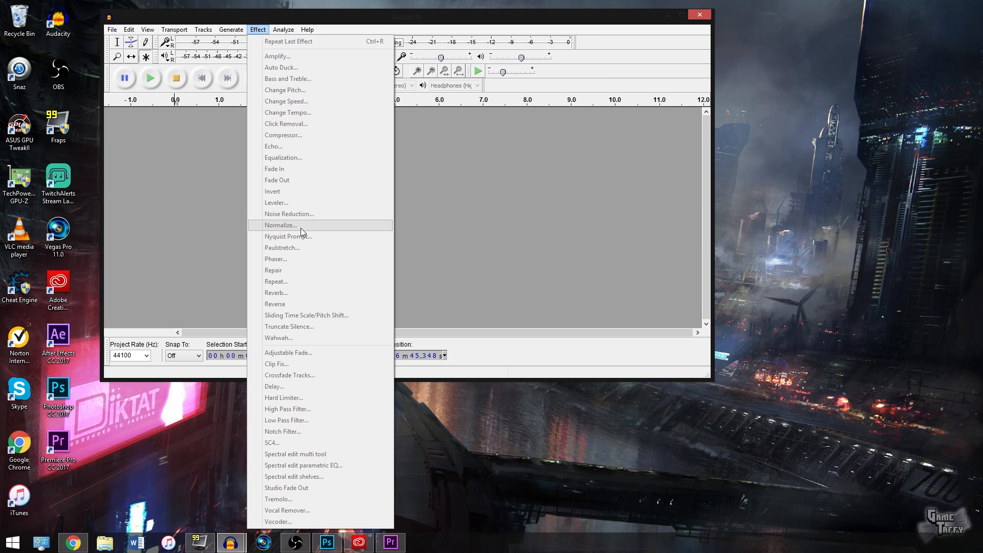
left_click(168, 168)
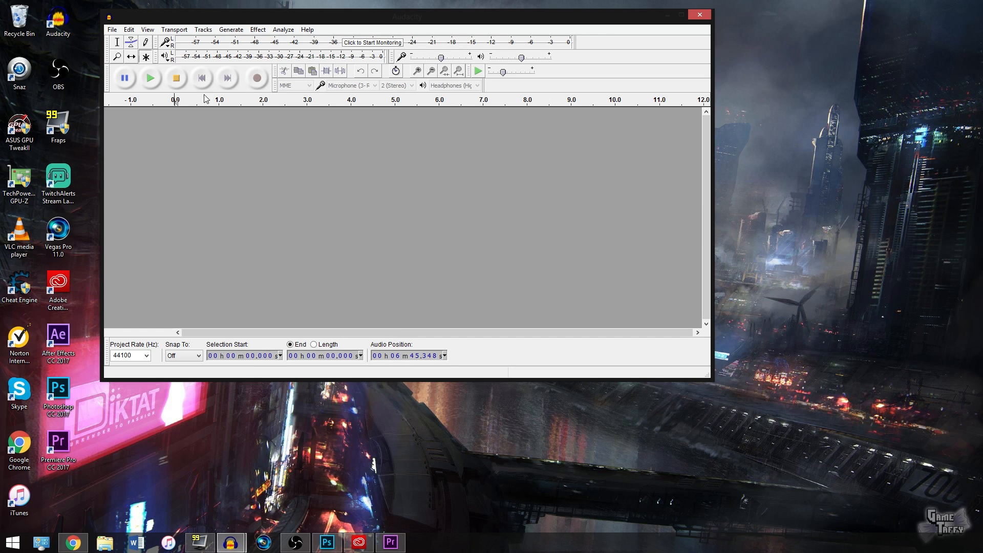
left_click(111, 30)
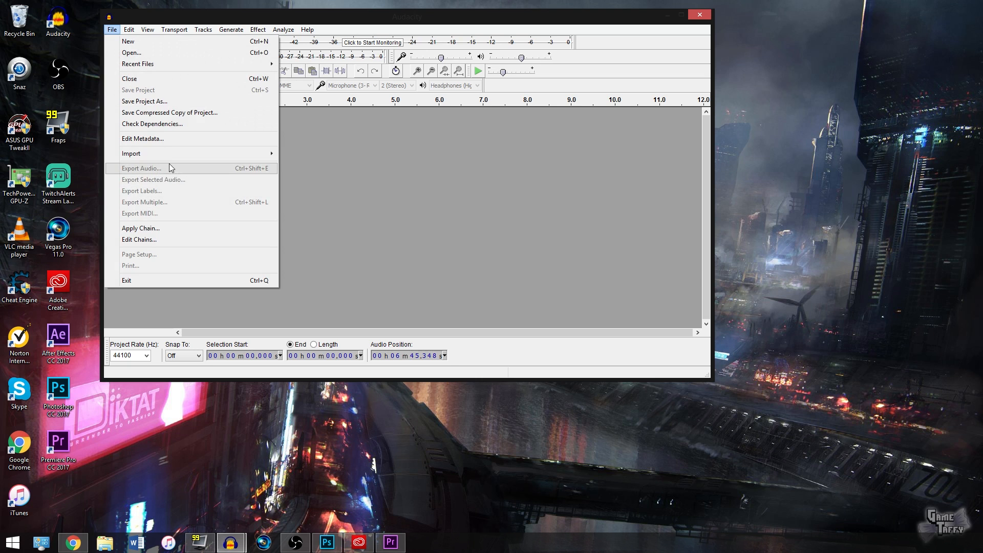
Open the Audio folder on HDD (D:) in File Explorer.
left_click(104, 542)
double_click(386, 237)
double_click(272, 163)
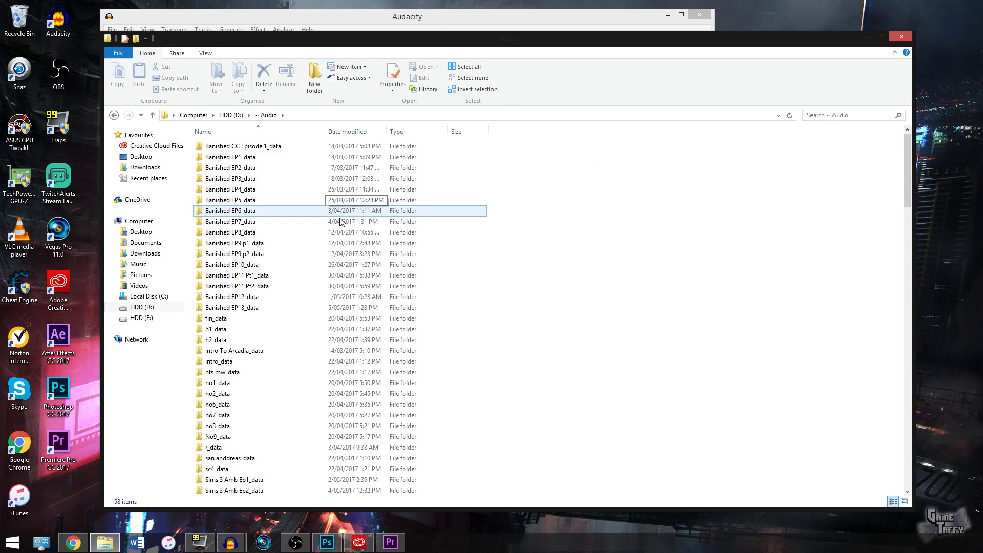
Browse the data folders, Audacity project files and Wave Sound files in the Audio folder, and close the folder window.
scroll(314, 254, "down", 20)
left_click(314, 254)
scroll(314, 254, "up", 20)
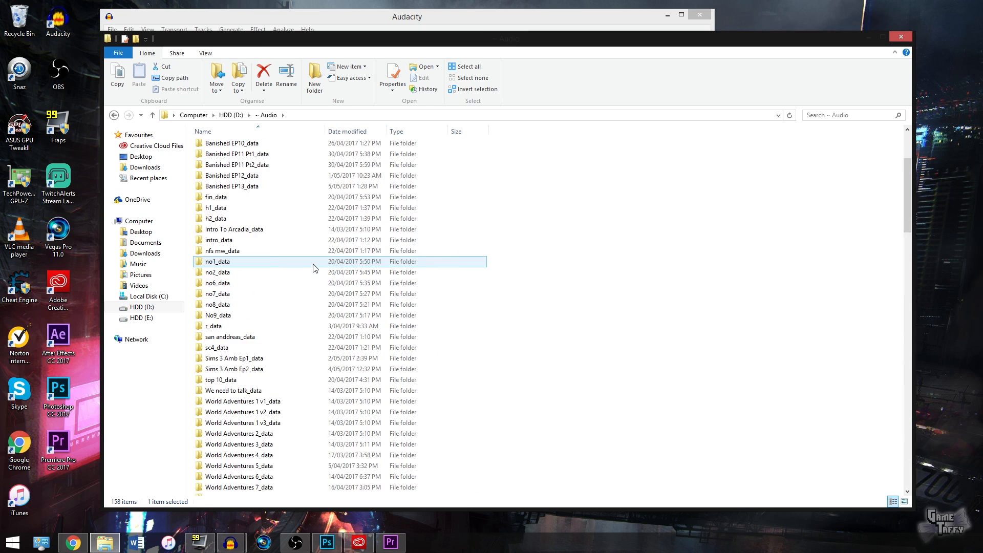
scroll(315, 267, "up", 4)
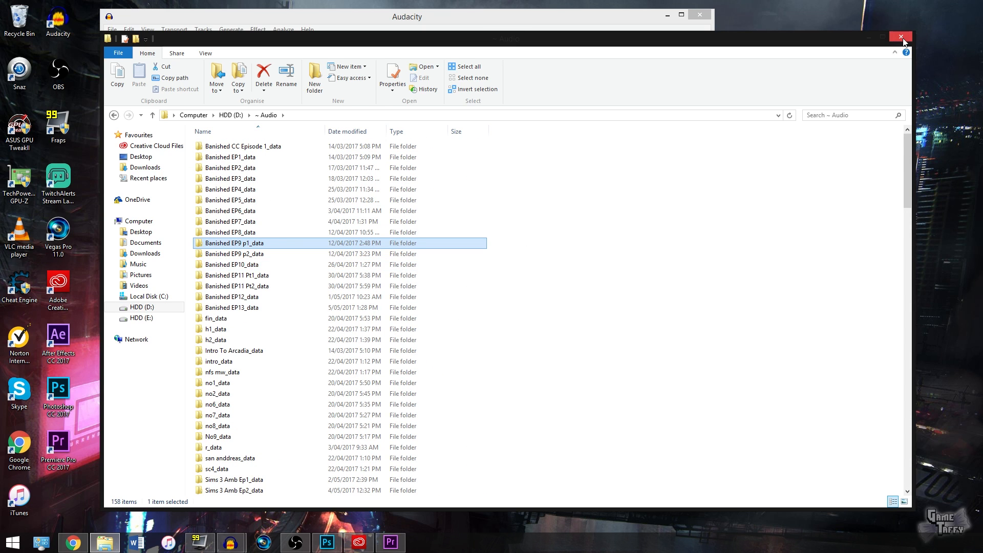
left_click(375, 222)
scroll(382, 222, "down", 20)
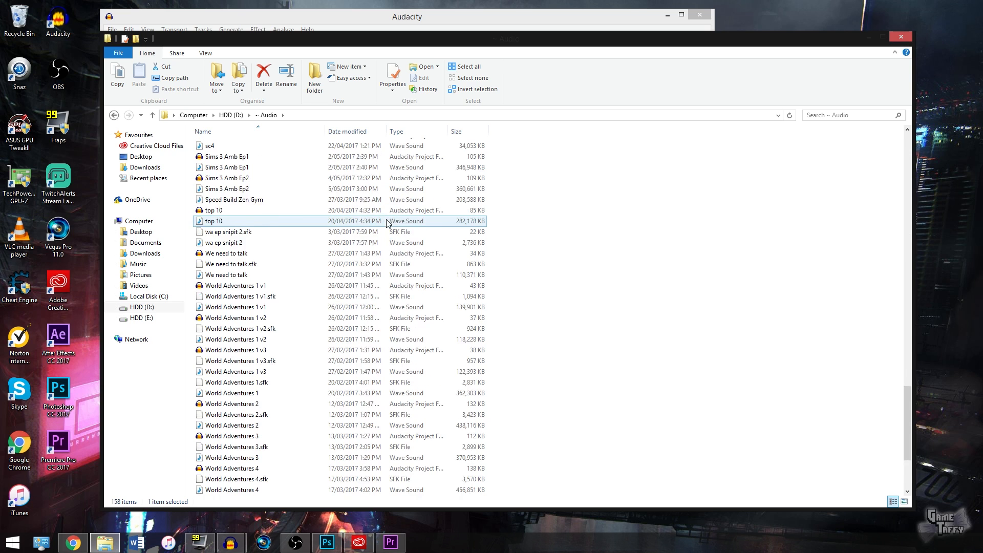
scroll(393, 237, "down", 4)
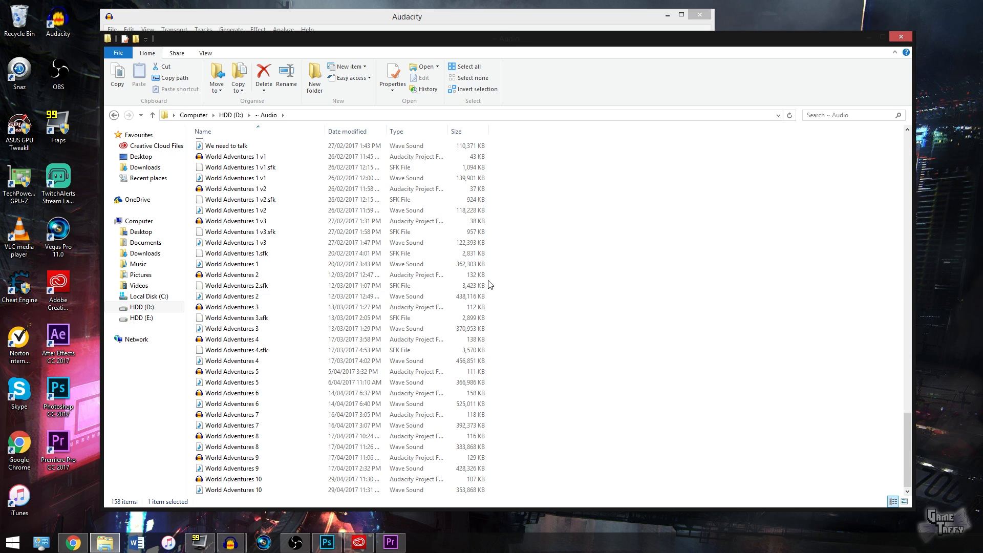
left_click(429, 287)
left_click_drag(308, 360, 461, 352)
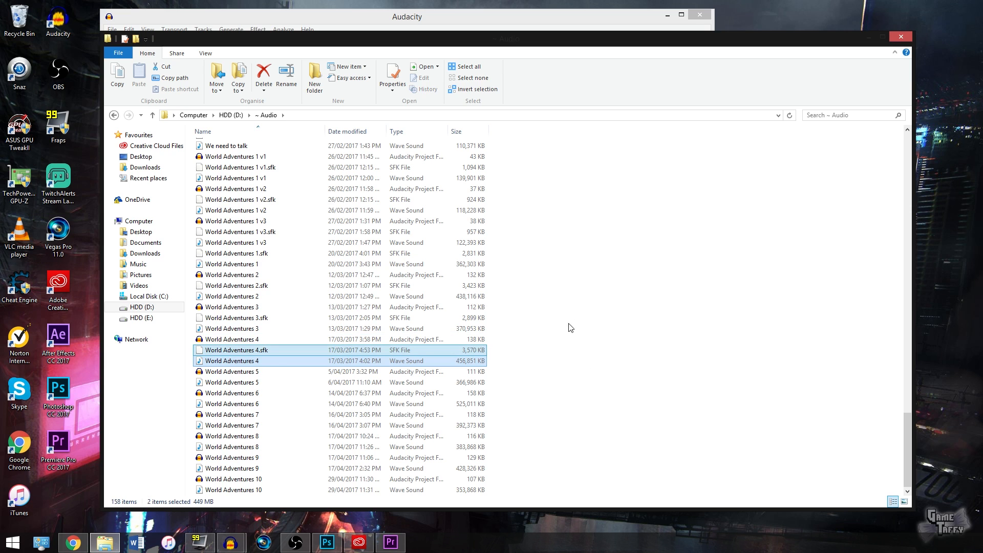
left_click_drag(692, 416, 465, 167)
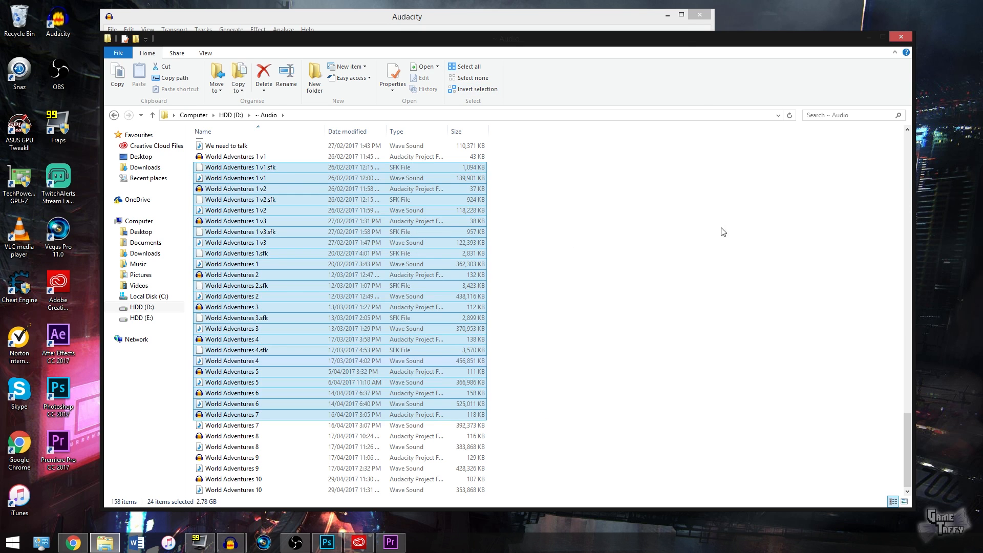
left_click(722, 229)
left_click(902, 37)
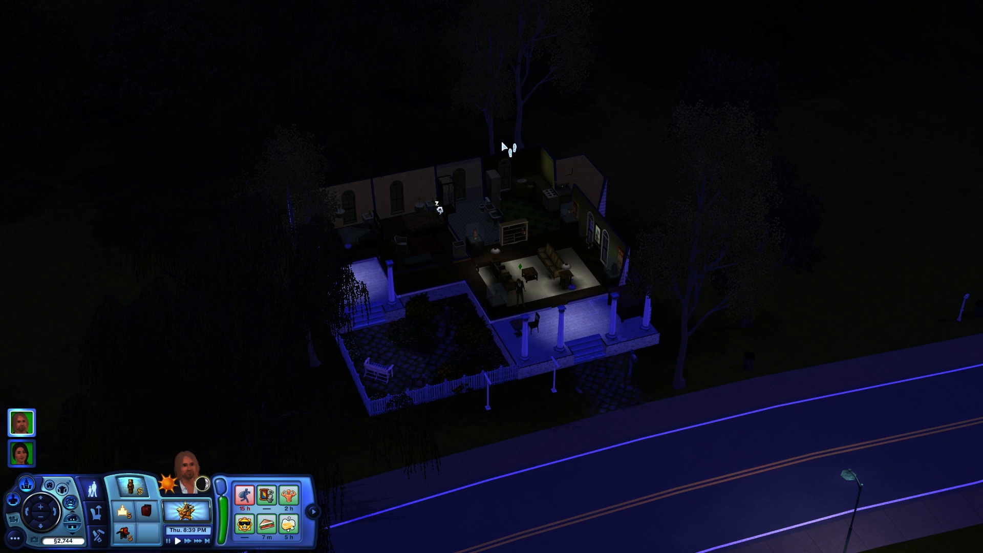
Open the options of The Sims 3 and review the graphics, general, video capture and music settings.
left_click(535, 255)
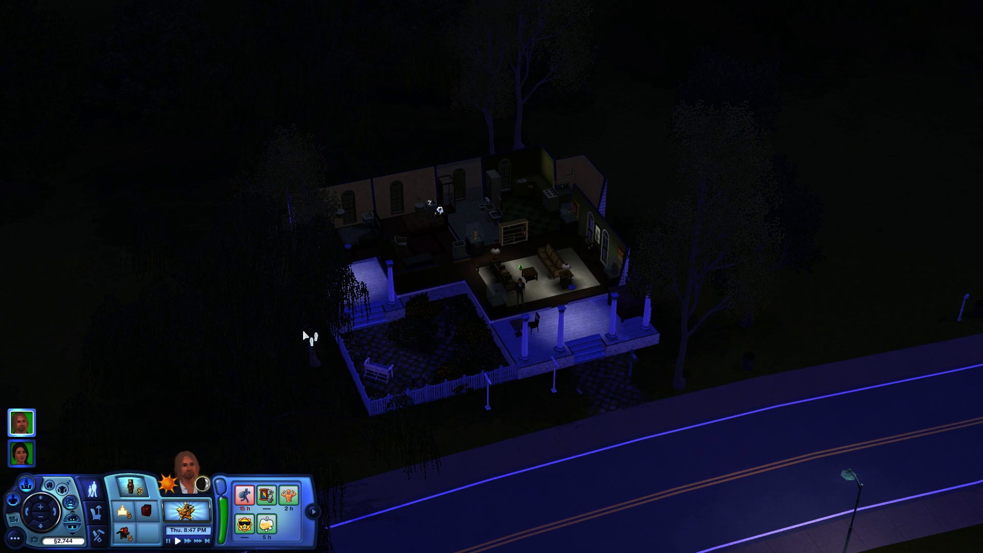
left_click(14, 539)
left_click(59, 399)
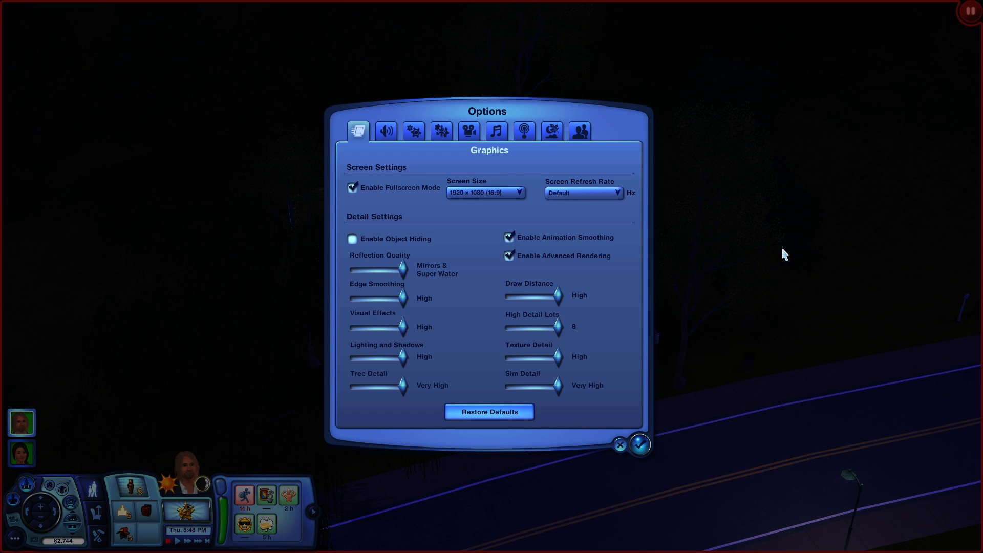
left_click(388, 134)
left_click(414, 134)
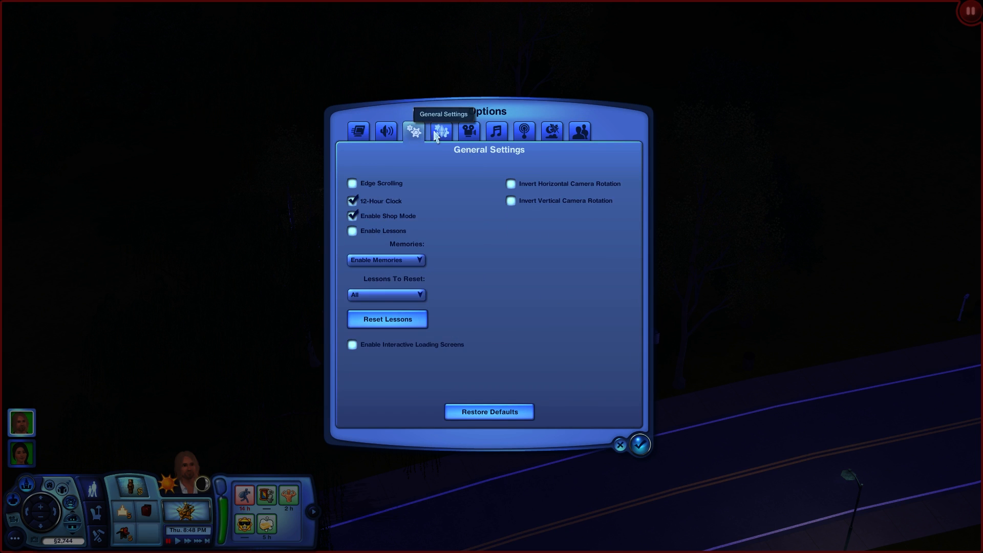
left_click(438, 134)
left_click(468, 134)
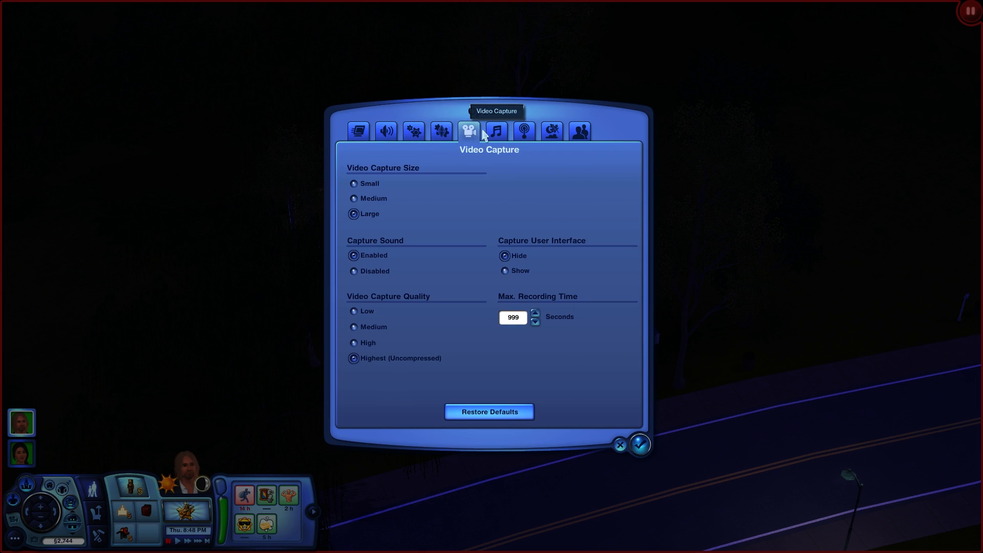
left_click(492, 134)
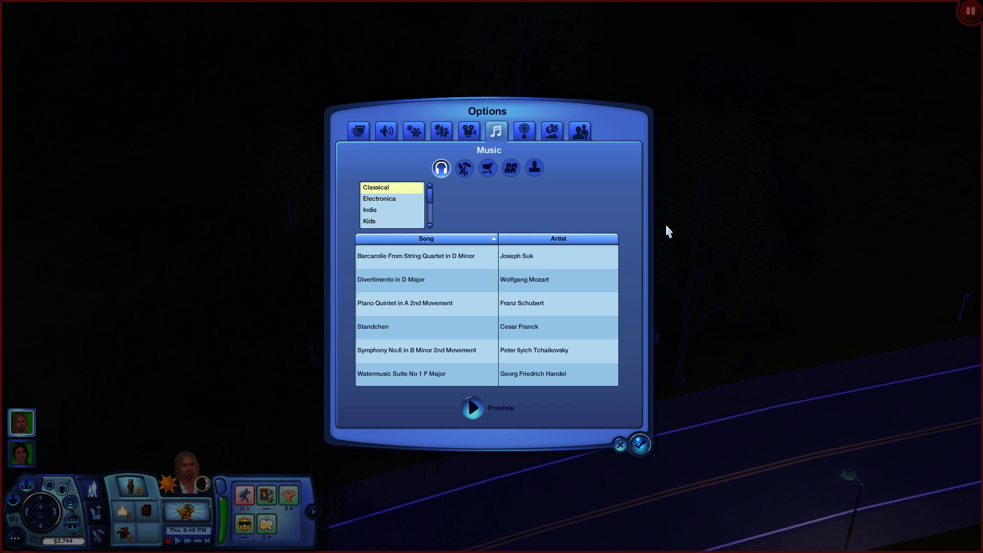
left_click(641, 445)
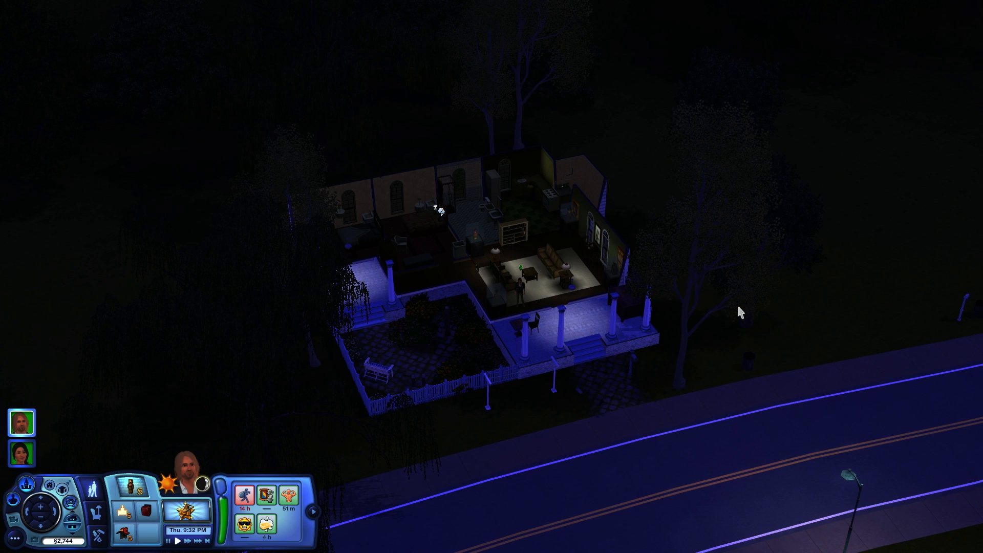
Switch from the game to Adobe Creative Cloud and browse its installed and additional apps.
key("alt+Tab")
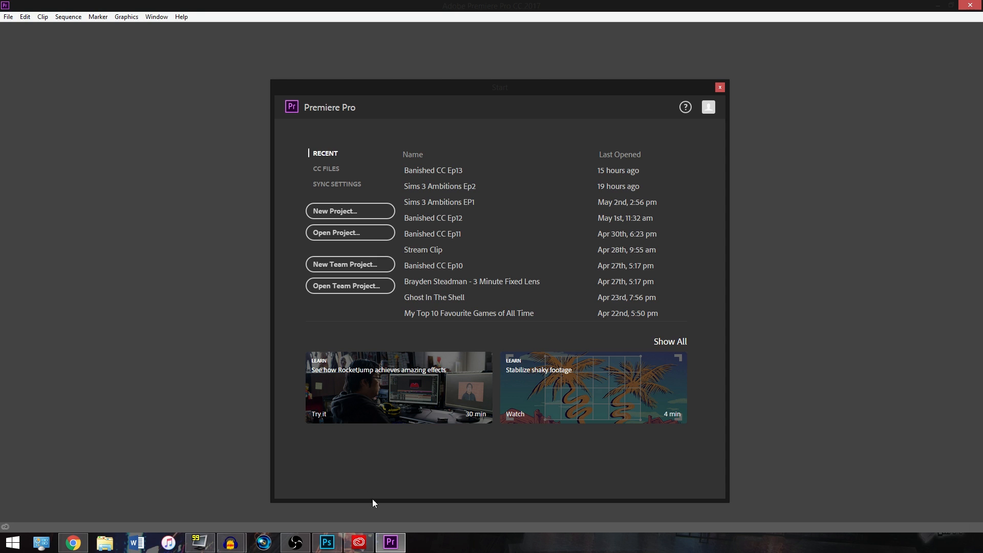
left_click(359, 543)
scroll(516, 329, "down", 3)
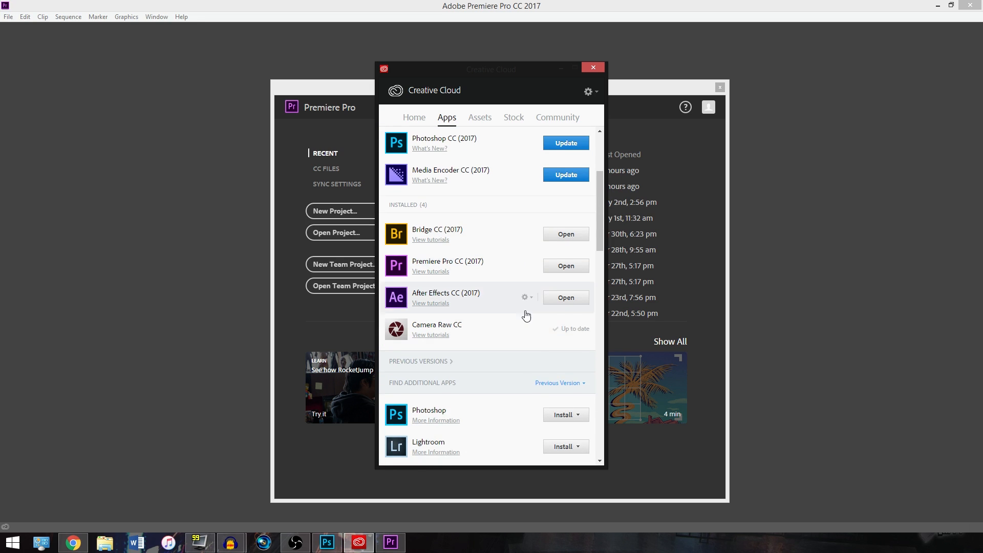
scroll(528, 317, "down", 4)
scroll(536, 321, "down", 4)
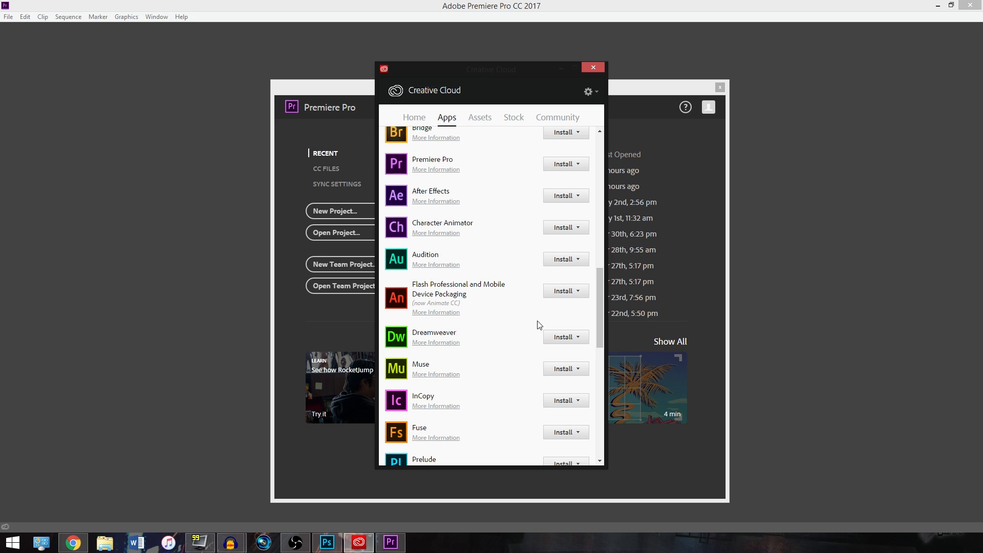
Browse the rest of the additional apps in Creative Cloud and close its window.
scroll(539, 324, "down", 4)
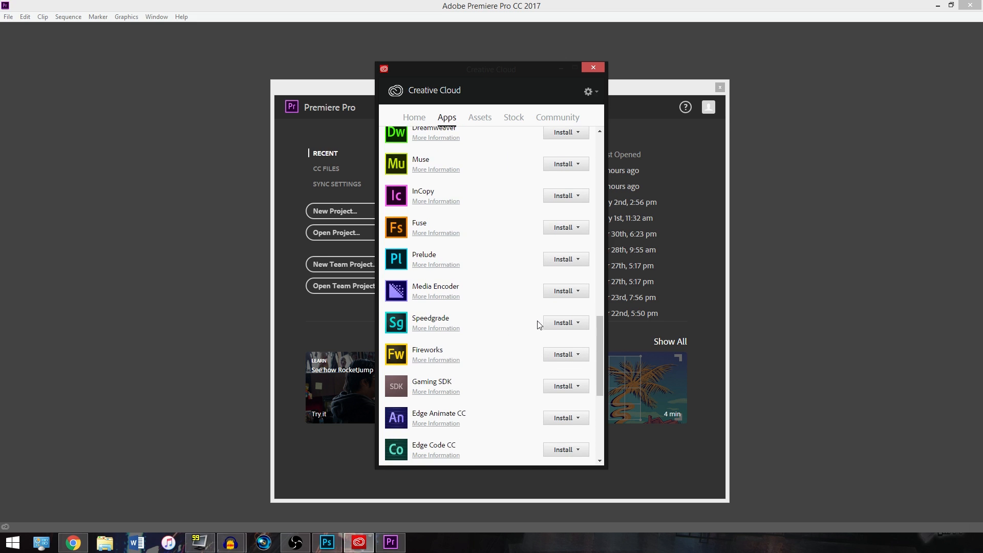
left_click(593, 68)
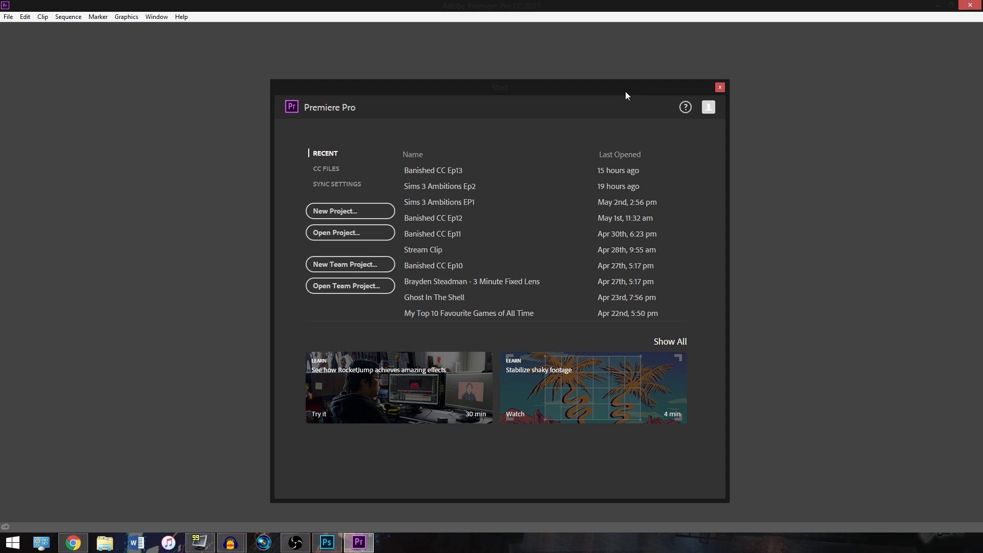
Create a new project named Tes Edi in D:\Premiere Files with the Timecode video and Milliseconds audio display formats.
left_click(318, 212)
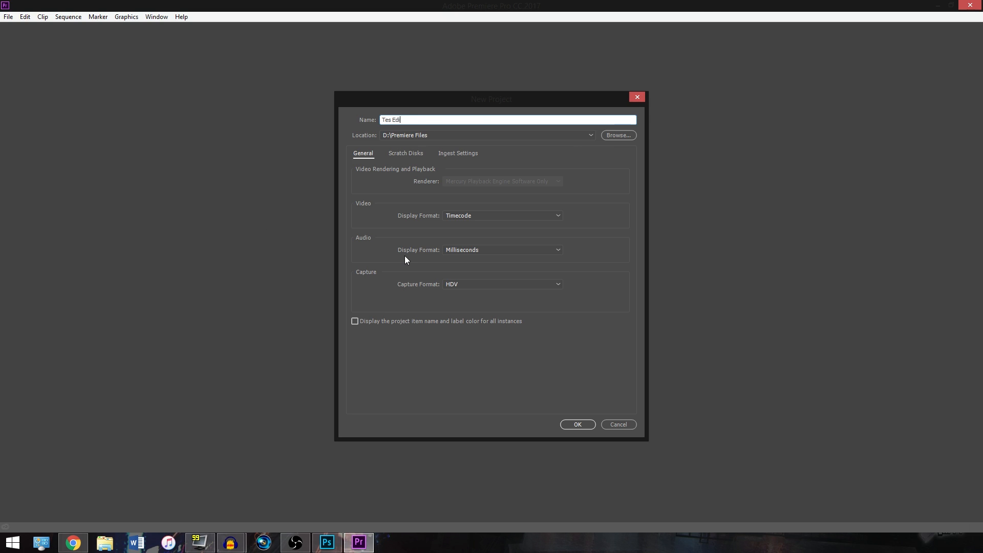
left_click(614, 137)
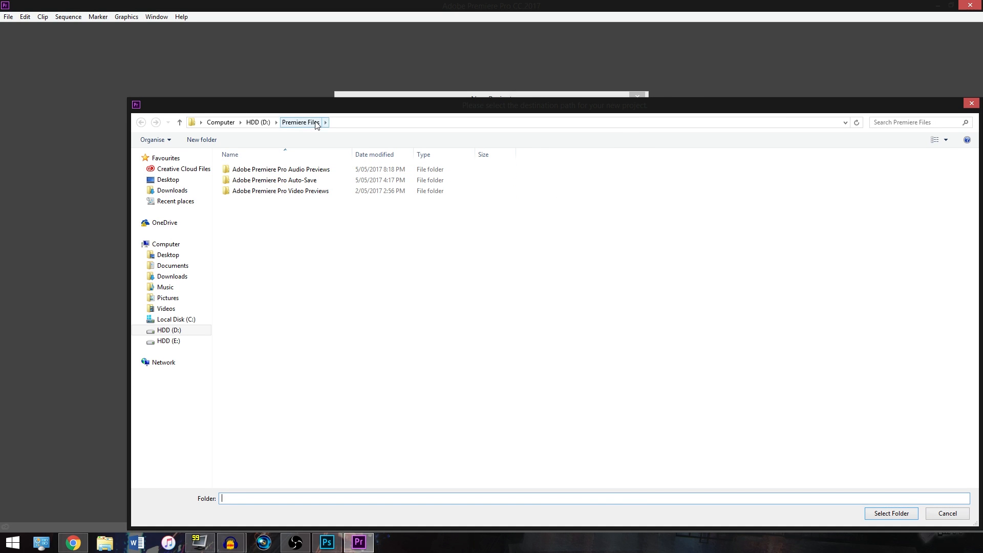
left_click(971, 104)
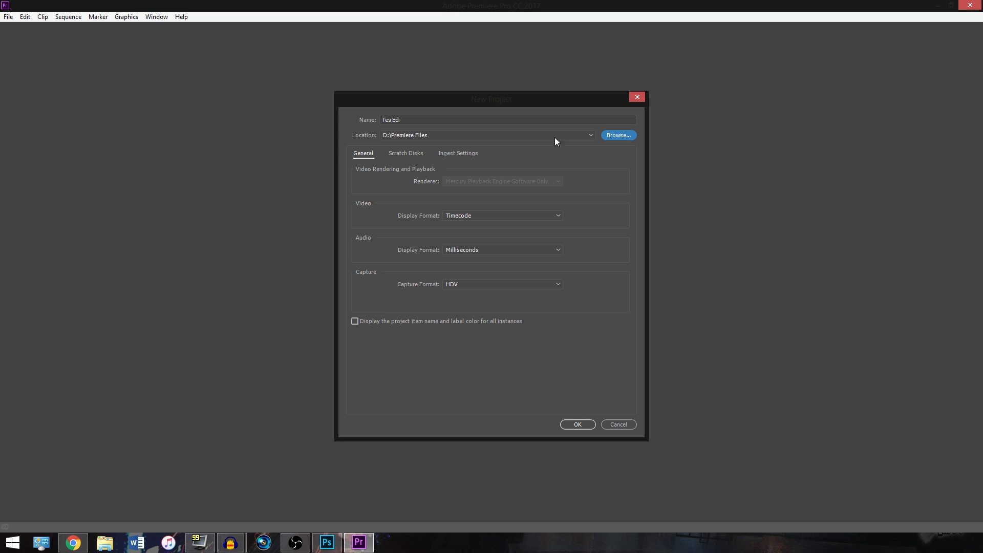
left_click(535, 217)
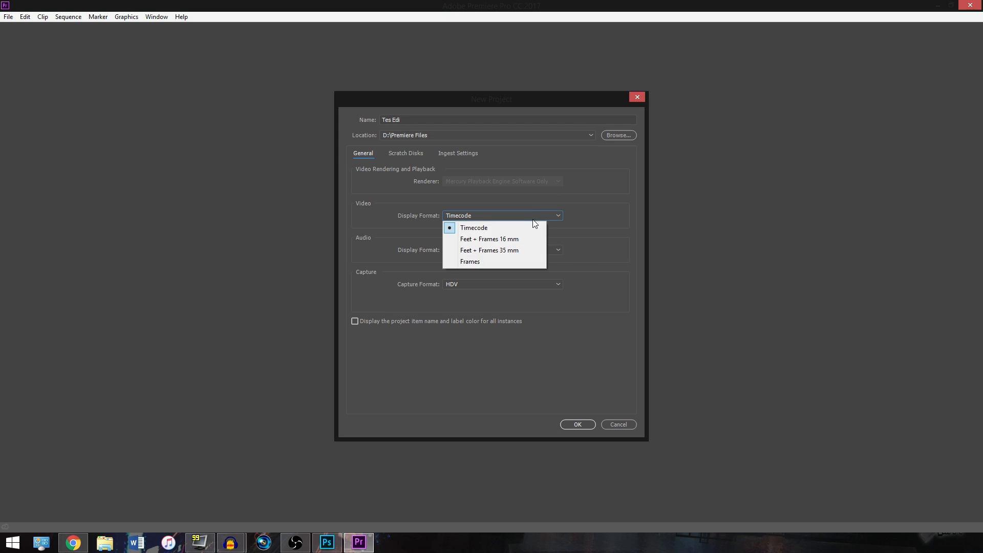
left_click(502, 227)
left_click(528, 253)
left_click(679, 297)
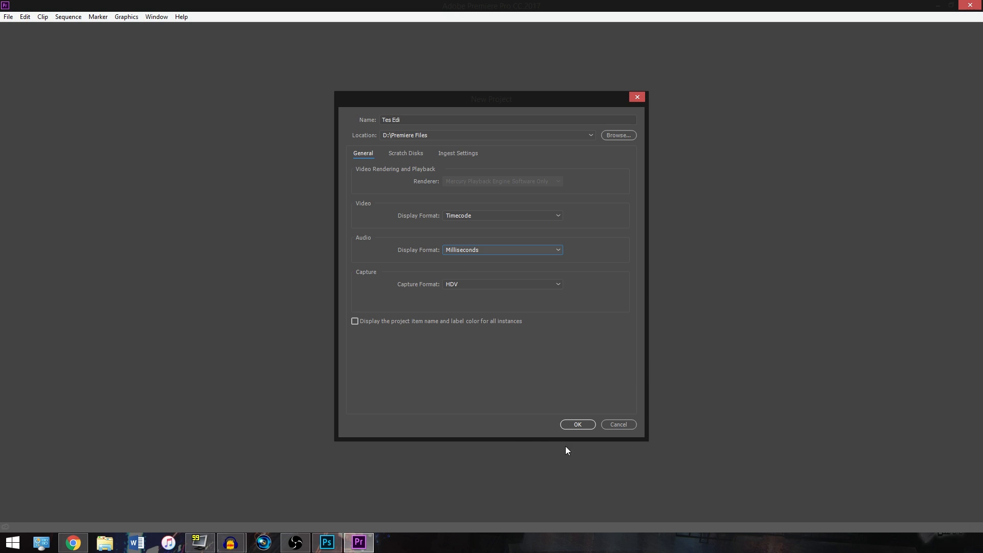
left_click(581, 426)
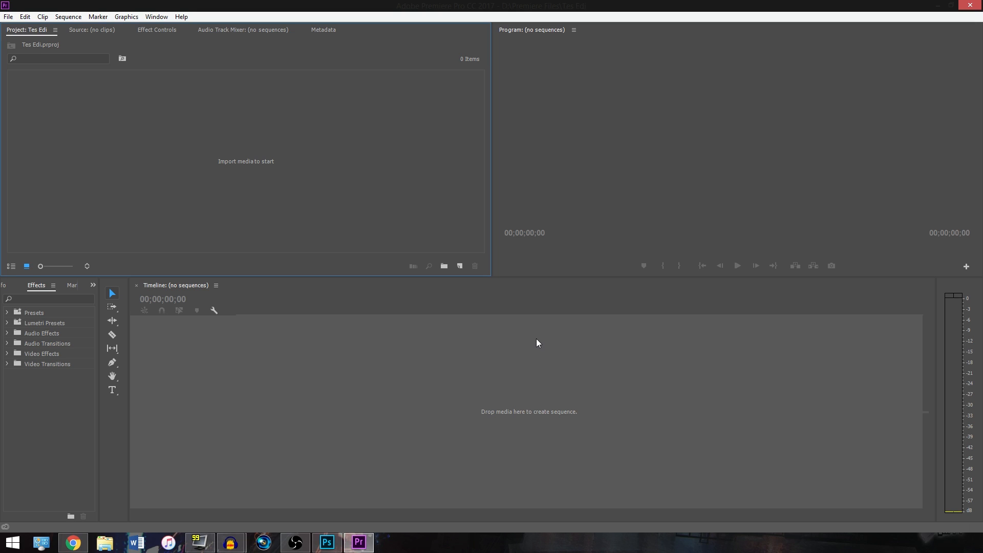
left_click(6, 16)
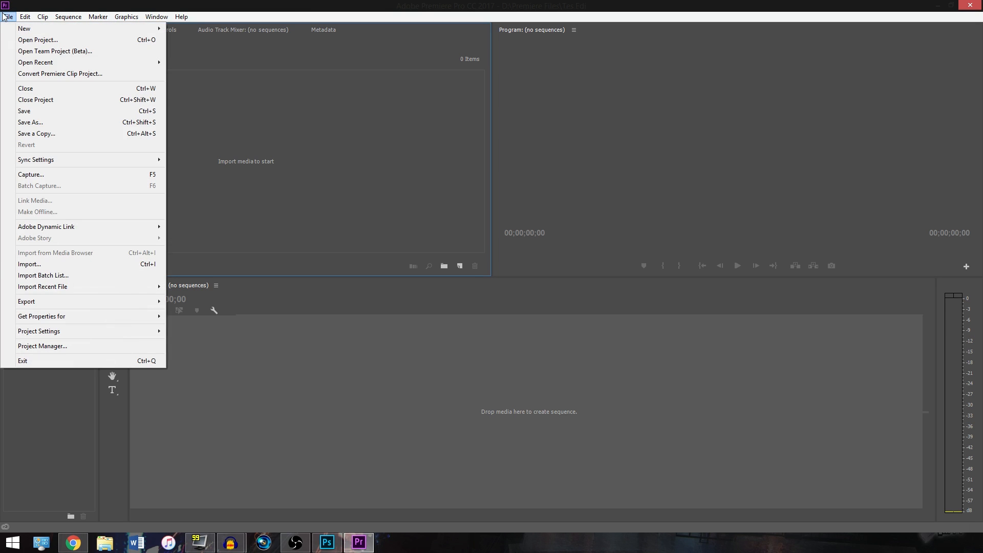
left_click(80, 264)
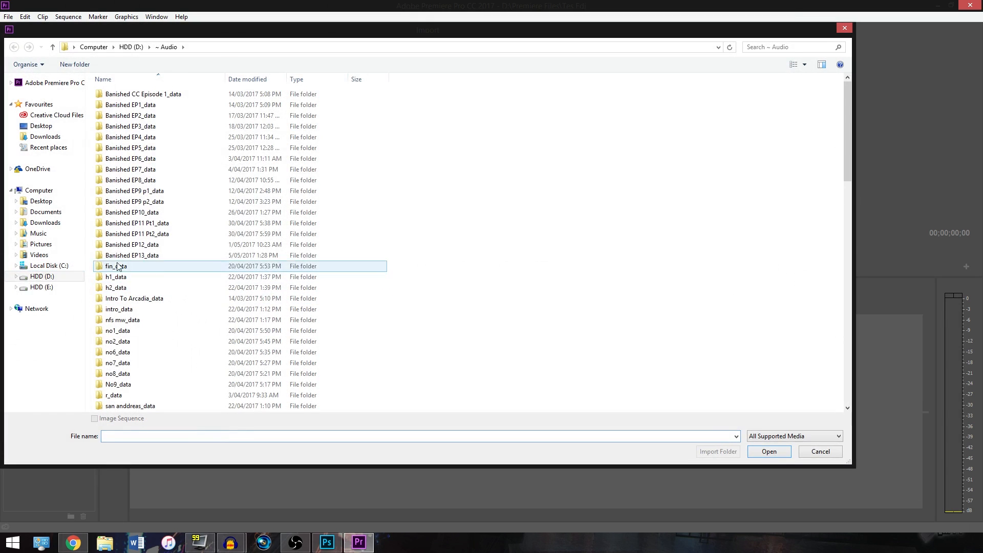
left_click(66, 277)
double_click(768, 101)
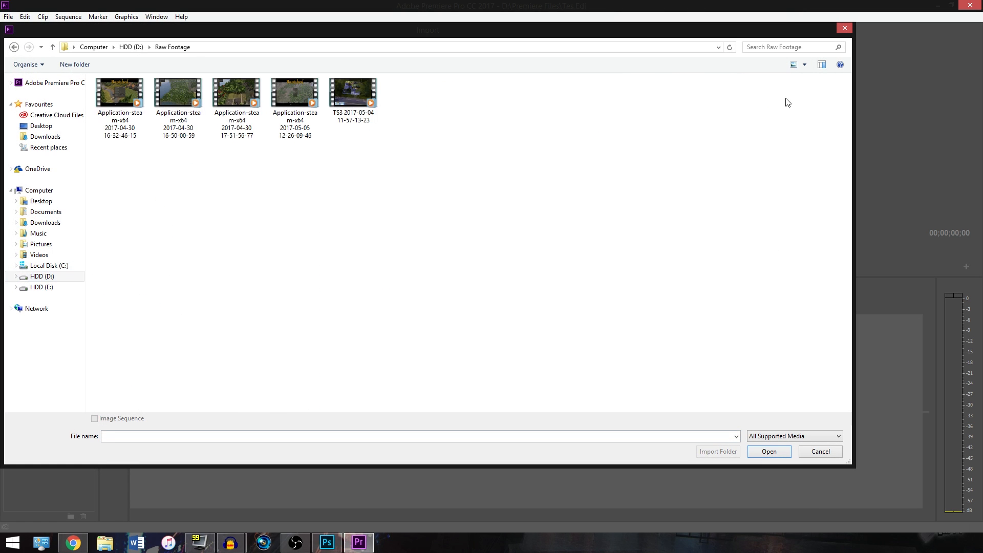
double_click(351, 100)
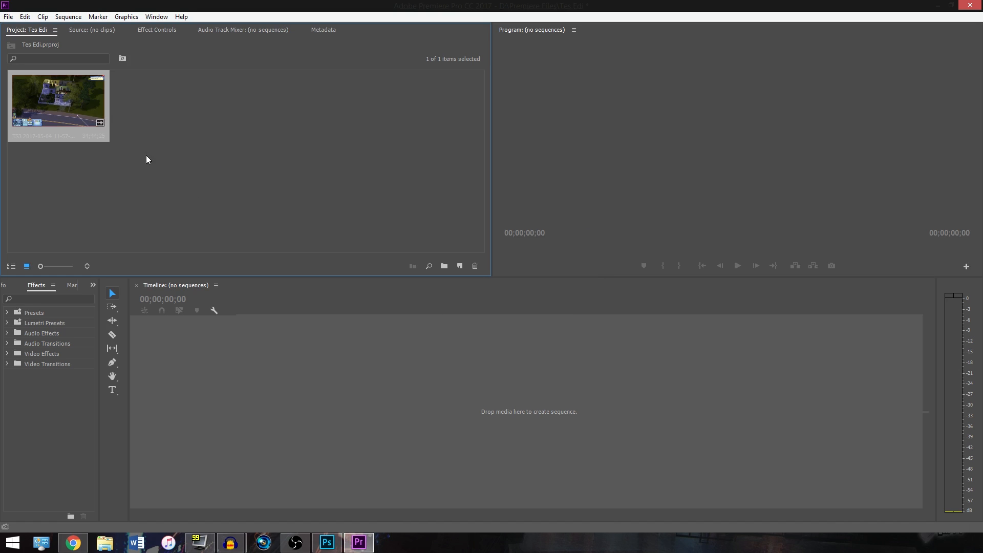
Create a sequence on the timeline from the imported TS3 clip and increase the height of tracks V1 and A1.
left_click_drag(66, 102, 396, 370)
left_click_drag(534, 420, 530, 423)
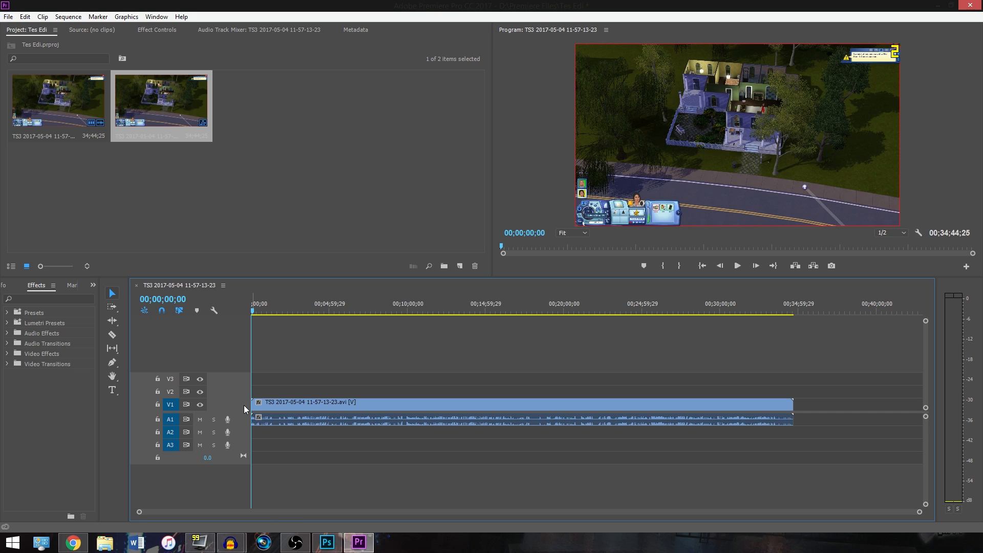
scroll(243, 405, "up", 3)
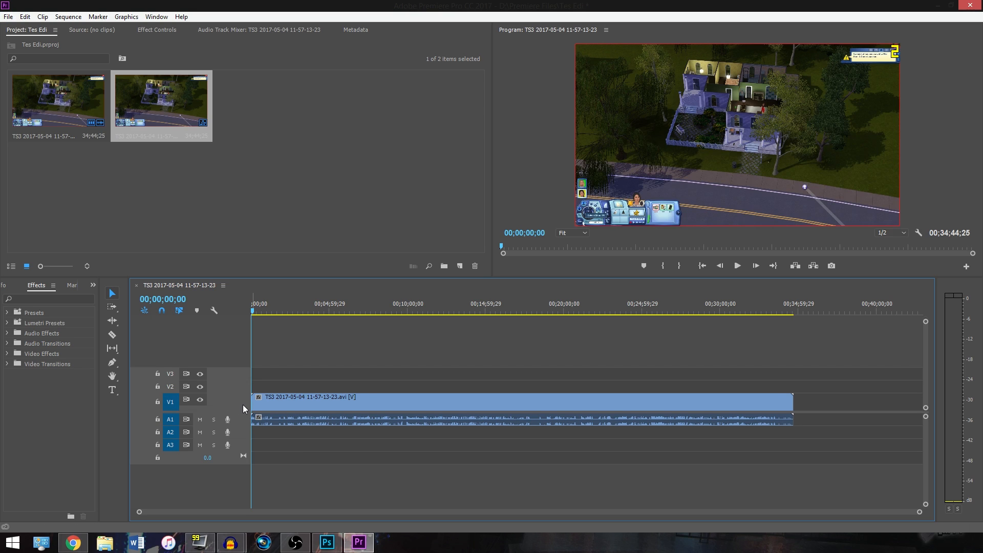
scroll(240, 420, "up", 3)
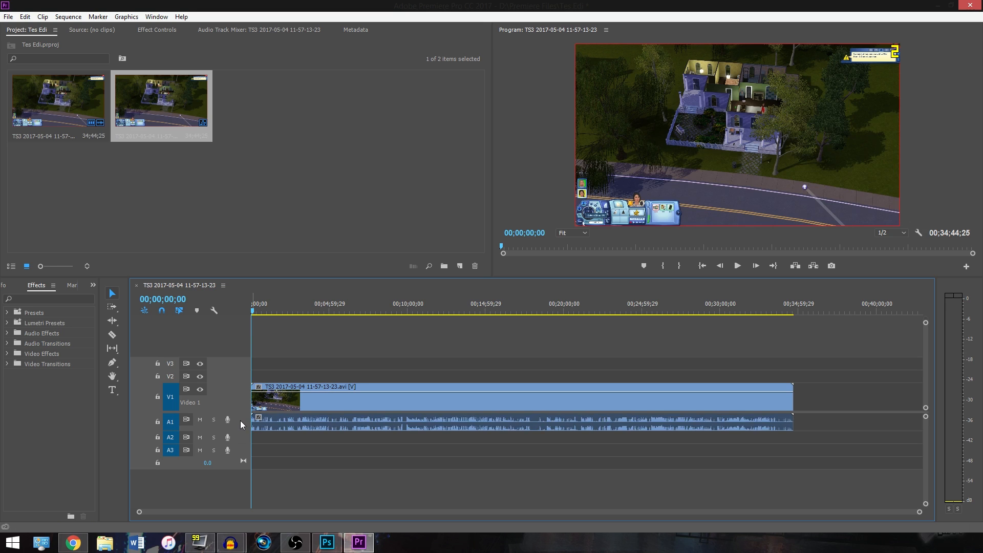
left_click(8, 17)
left_click(39, 264)
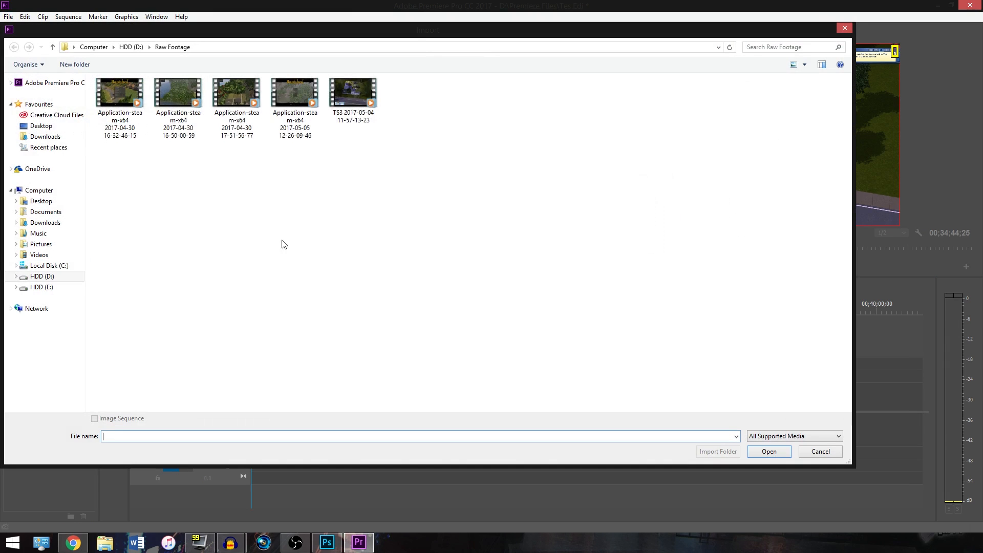
left_click(845, 29)
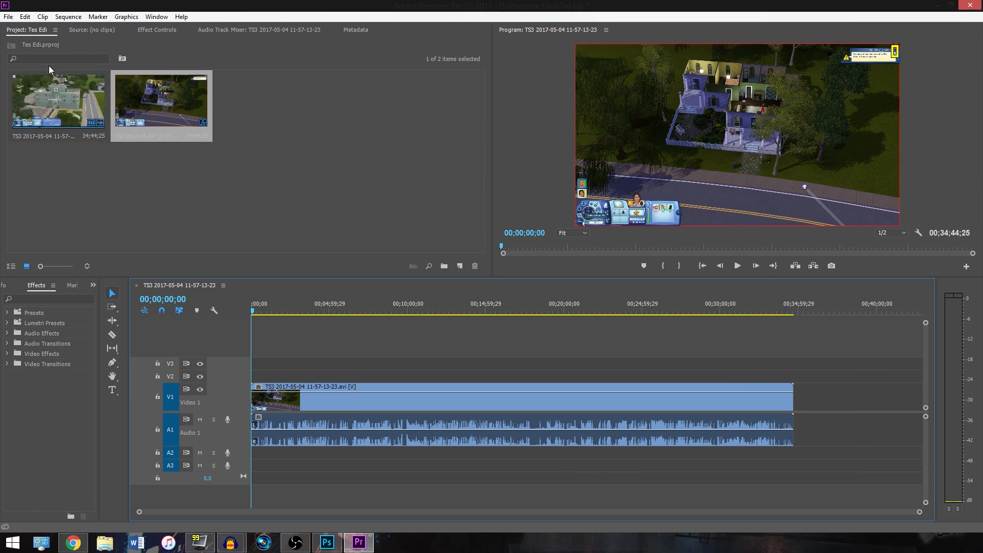
left_click(367, 429)
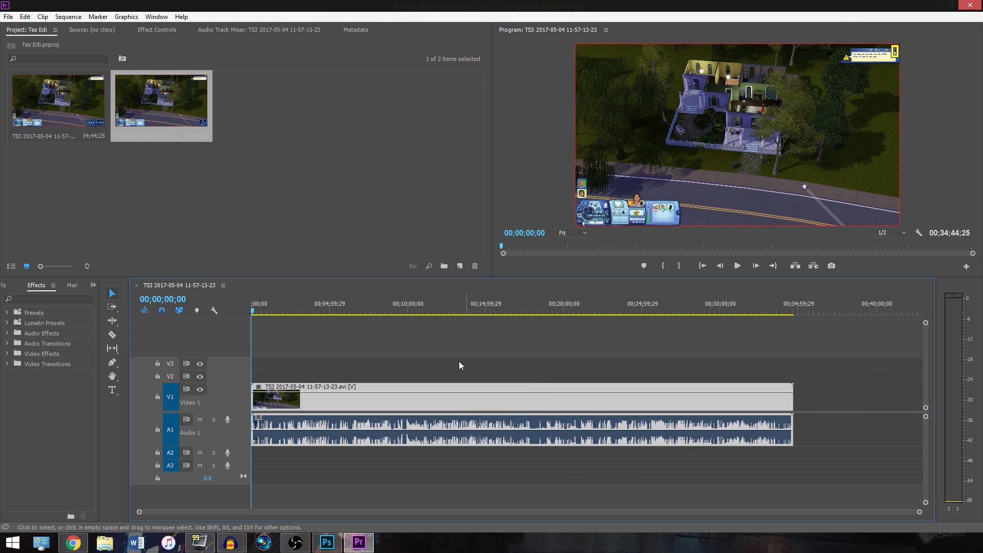
Import Sims 3 Aimb Ep2.wav from the ~ Audio folder on HDD (D:) and place it at the start of track A2.
left_click(8, 16)
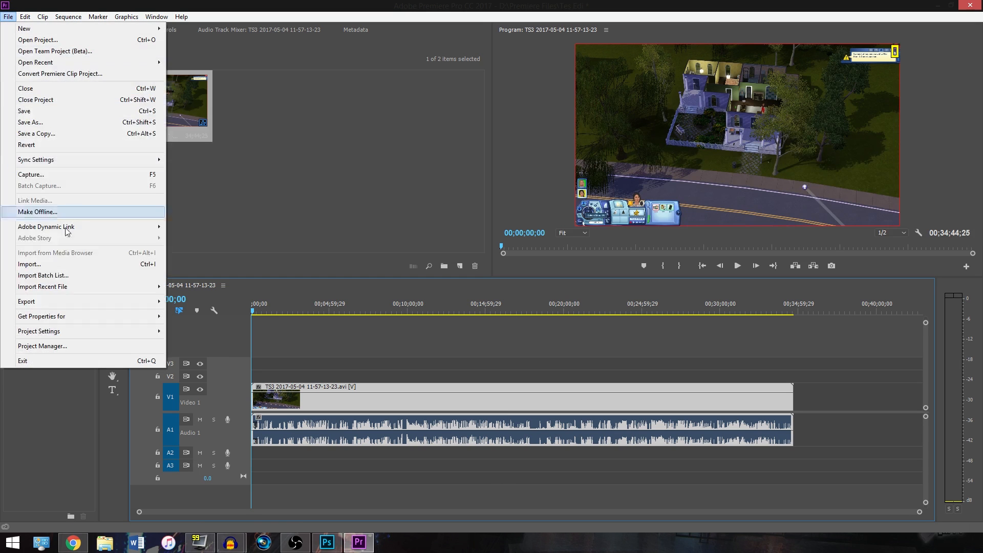
left_click(56, 266)
left_click(43, 276)
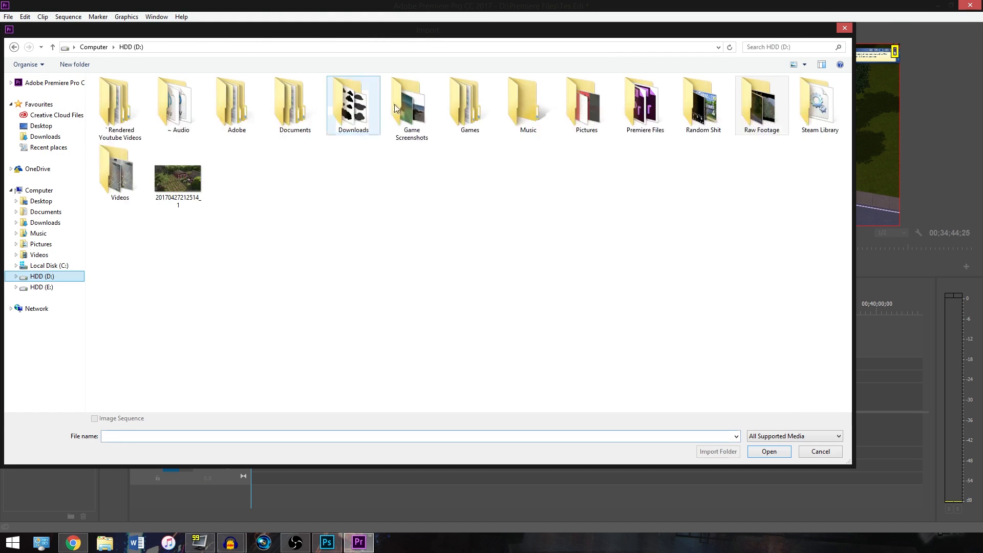
double_click(184, 122)
scroll(241, 263, "down", 10)
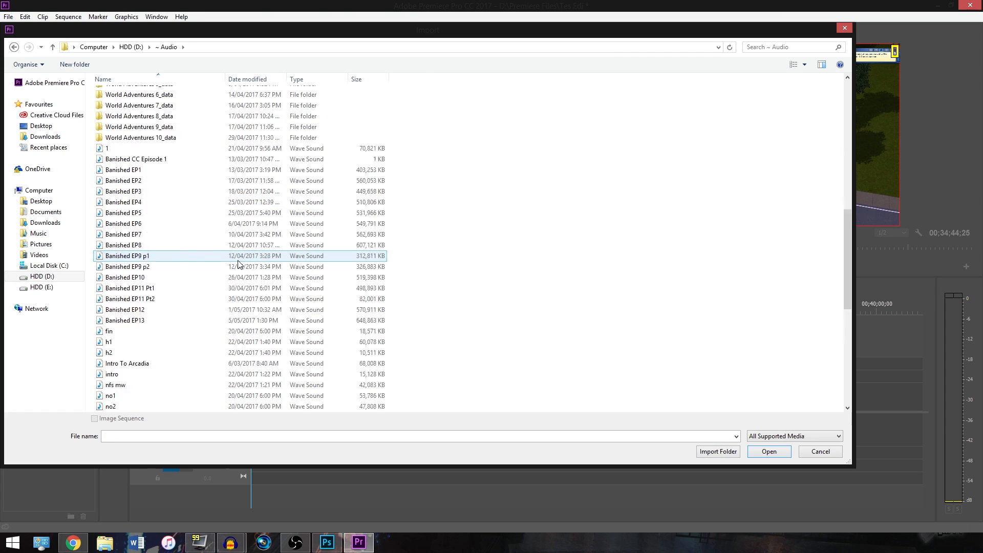
scroll(238, 264, "down", 6)
left_click(207, 225)
left_click(769, 451)
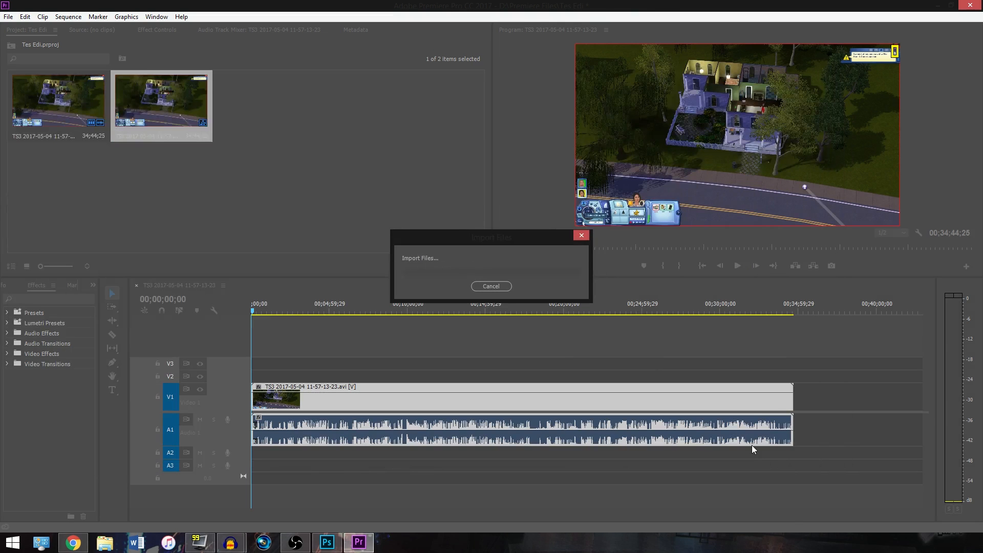
left_click_drag(280, 108, 246, 481)
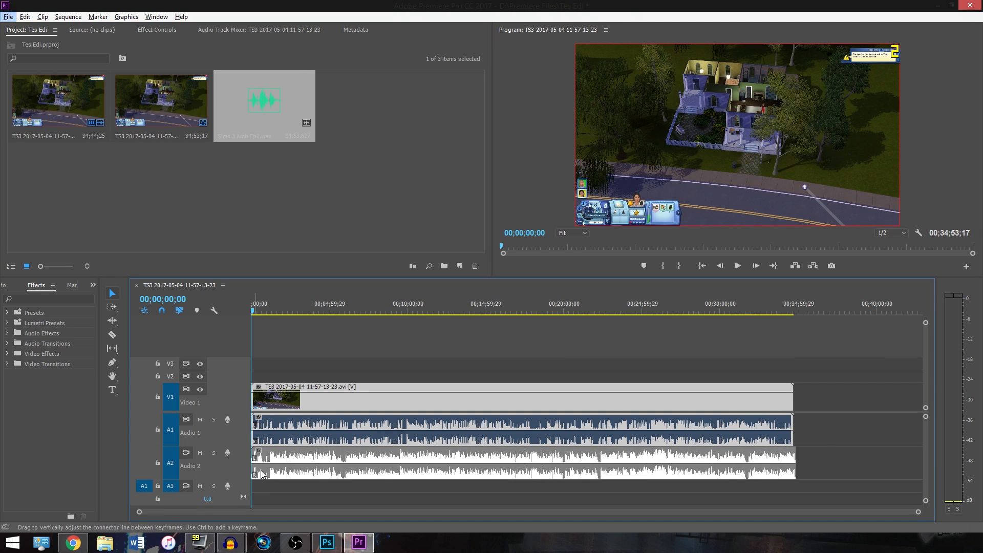
Trim the beginning of the audio clip on A2 and roughly align its sound peaks with those of the game audio on A1.
scroll(262, 471, "up", 10)
scroll(266, 466, "up", 4)
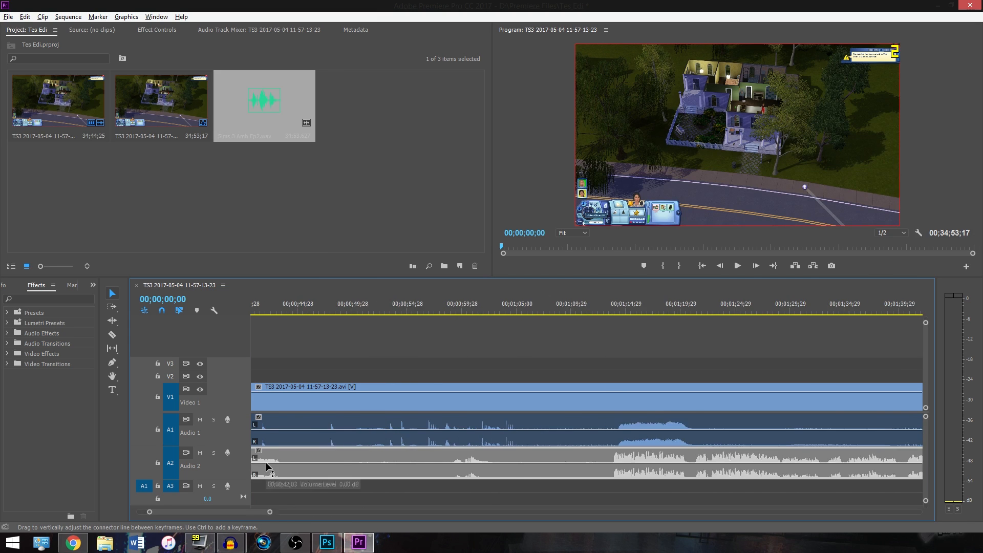
scroll(266, 466, "up", 2)
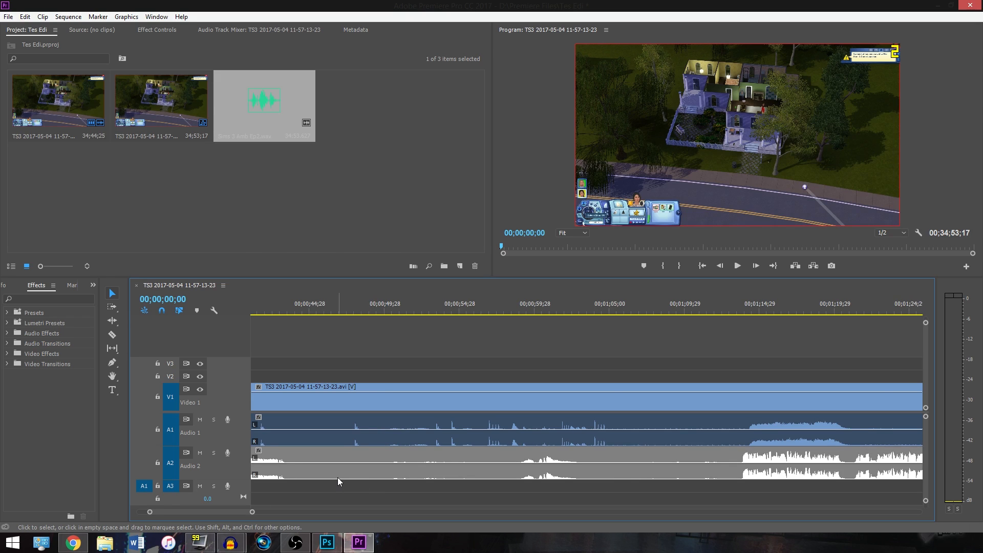
scroll(337, 477, "down", 1)
left_click_drag(230, 513, 207, 513)
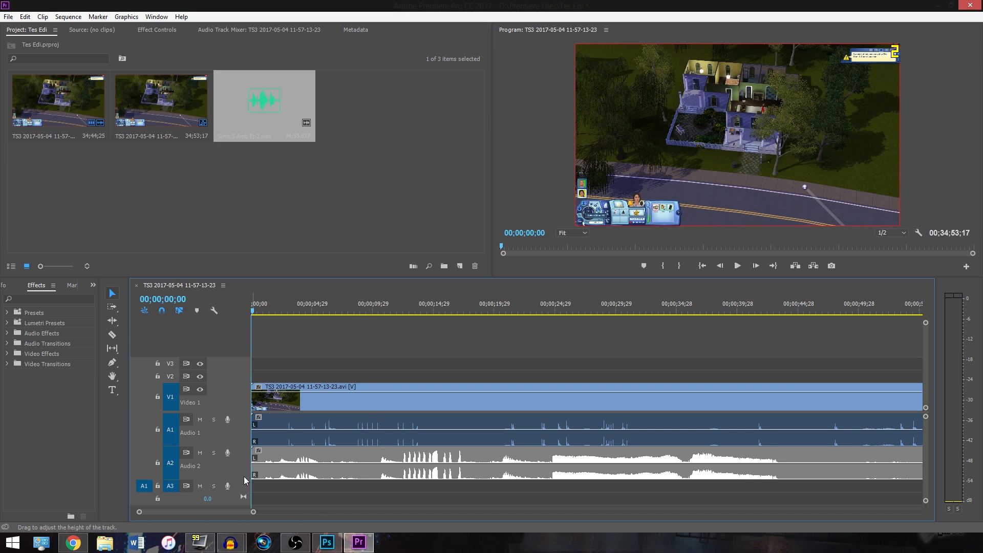
left_click_drag(252, 472, 362, 475)
Fine-tune the position of the A2 audio clip against the A1 spikes so that it starts at 00;00;07;27.
scroll(336, 459, "up", 9)
scroll(383, 460, "up", 3)
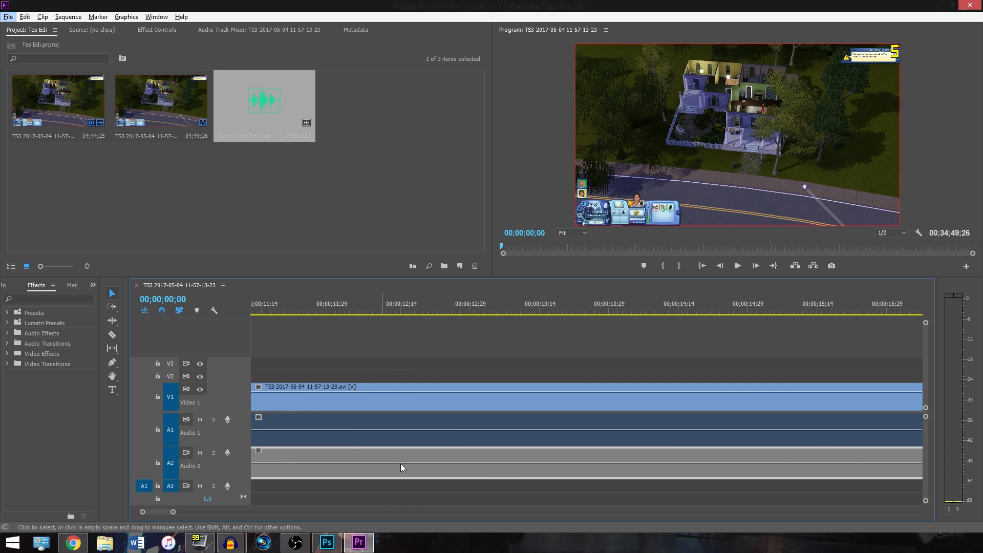
left_click_drag(420, 457, 408, 464)
left_click_drag(344, 455, 357, 478)
scroll(410, 472, "up", 5)
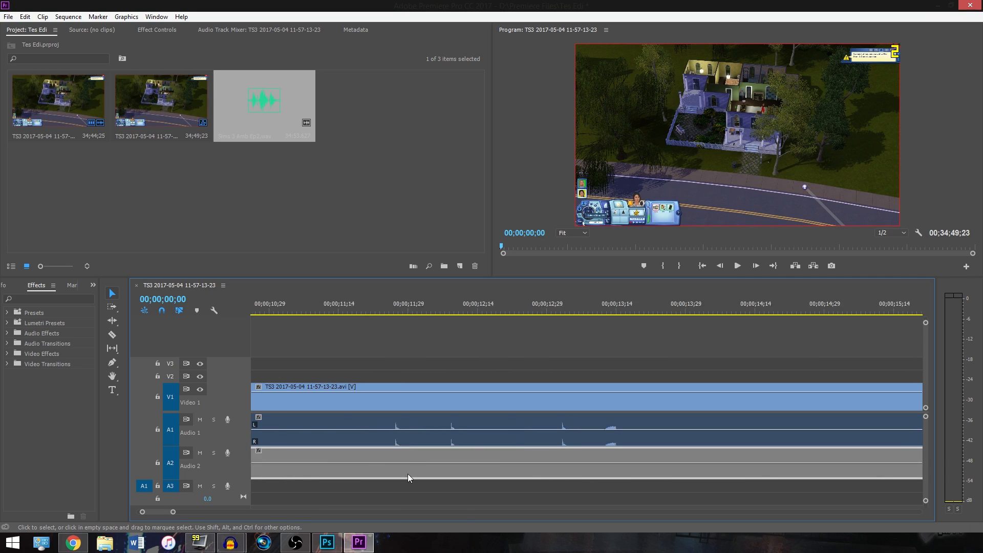
scroll(408, 474, "down", 2)
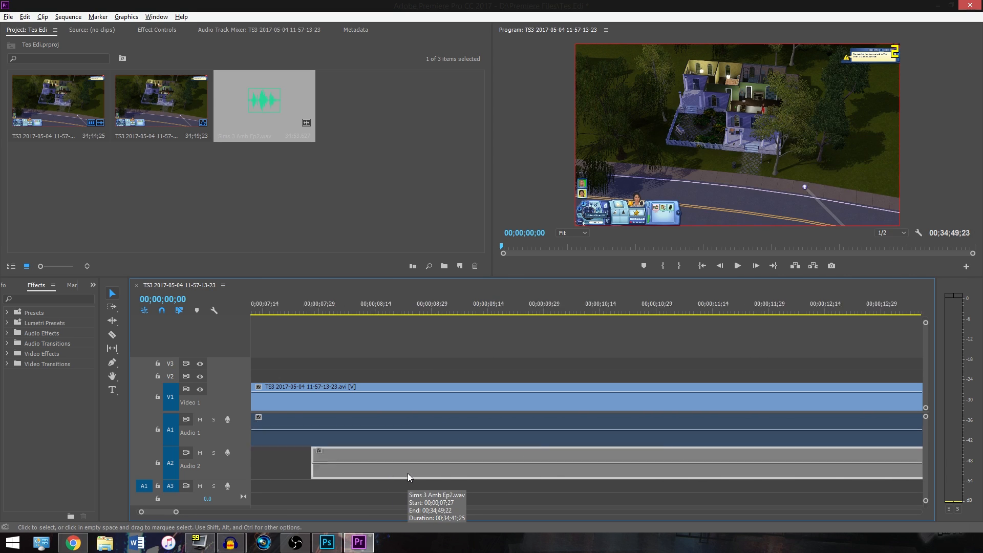
Play the sequence from 00;00;08;19 to about 00;00;14;04 to check the sync of the two audio tracks.
left_click(398, 307)
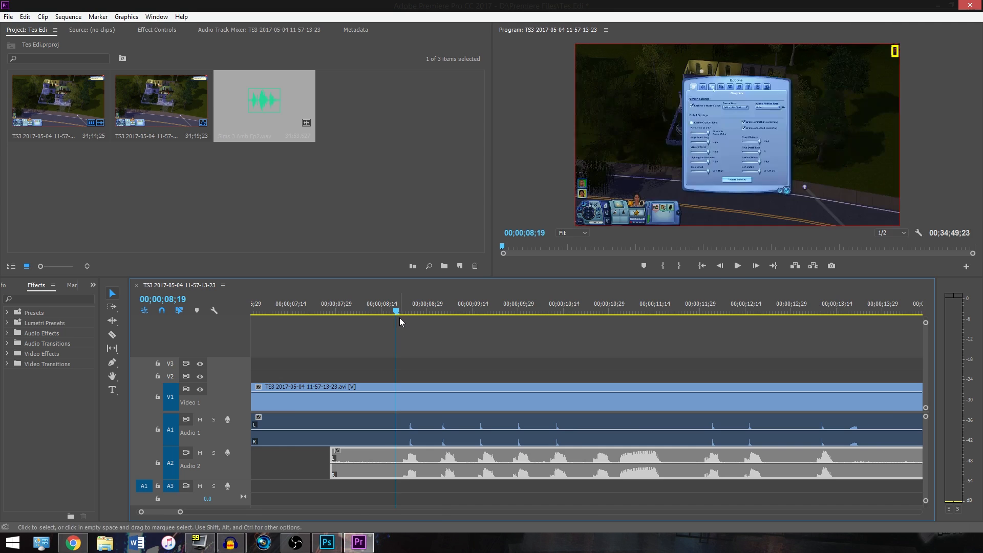
left_click(742, 271)
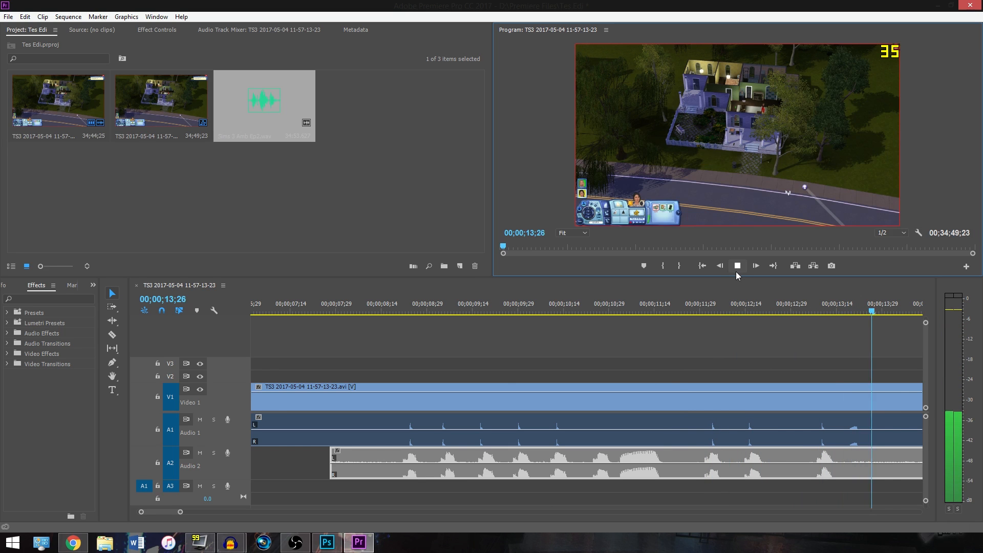
left_click(736, 271)
Play the sequence for about five seconds from 00;04;16;00 to check the sync further in, and show the whole timeline.
scroll(512, 425, "down", 4)
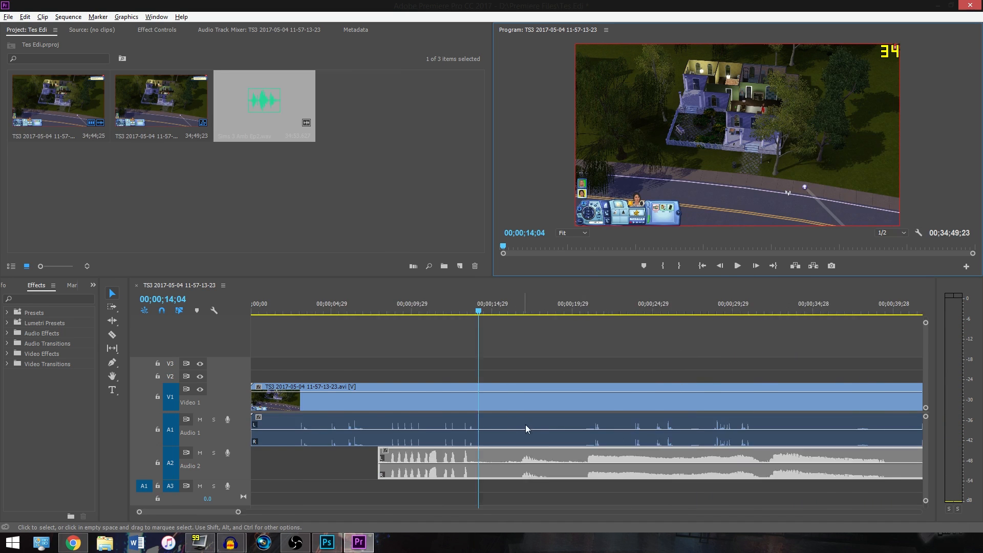
scroll(518, 430, "down", 3)
left_click(486, 311)
left_click_drag(488, 314, 559, 314)
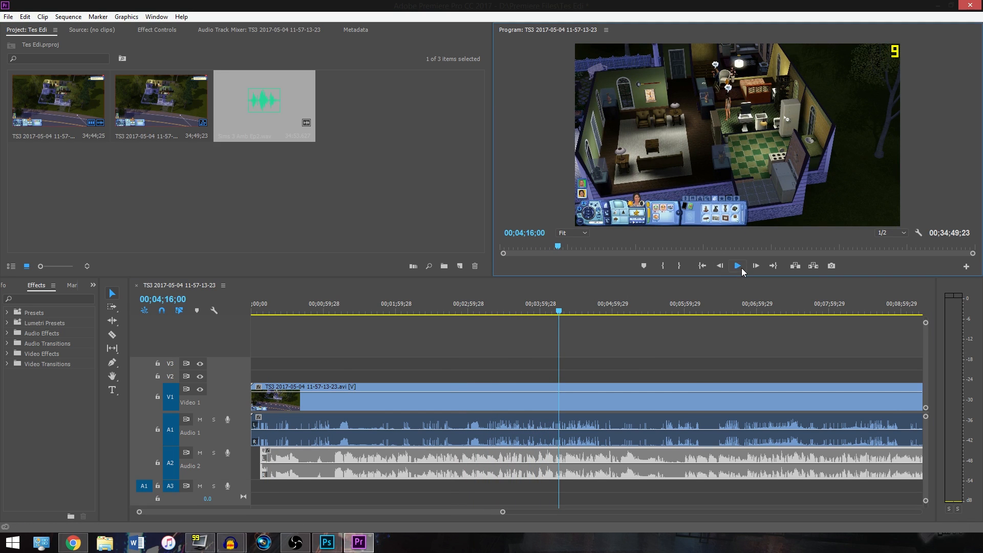
left_click(738, 265)
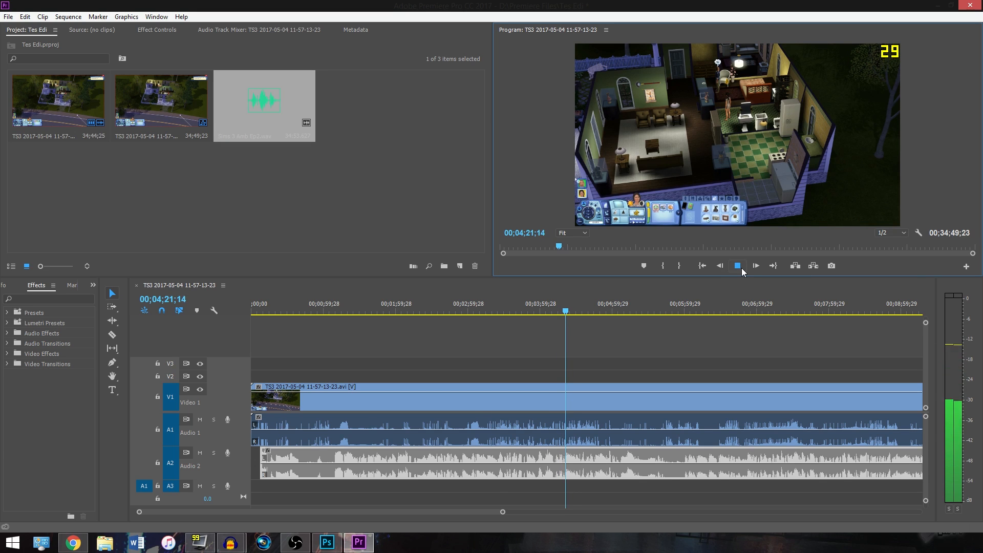
left_click(738, 266)
scroll(440, 413, "down", 5)
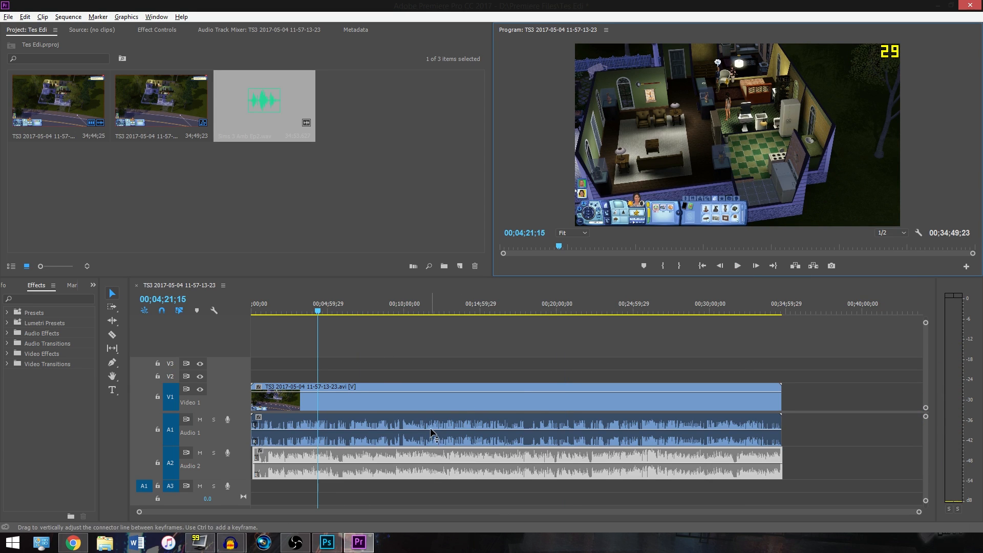
Play the sequence briefly from 00;01;09;28 to find where the speech on A2 begins.
scroll(263, 464, "up", 4)
scroll(261, 461, "up", 5)
mouse_move(499, 310)
left_mouse_down()
mouse_move(622, 311)
mouse_move(507, 313)
left_mouse_up()
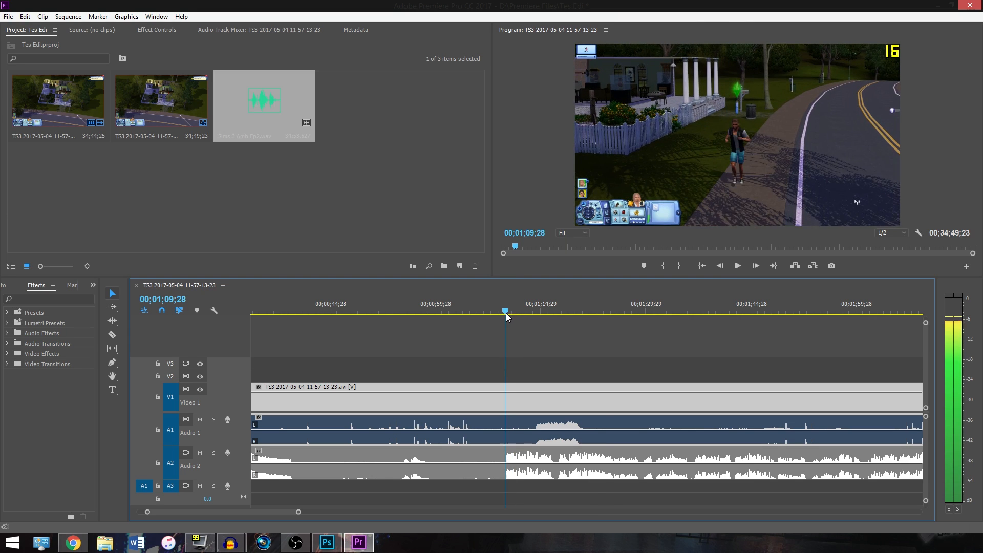
left_click(738, 266)
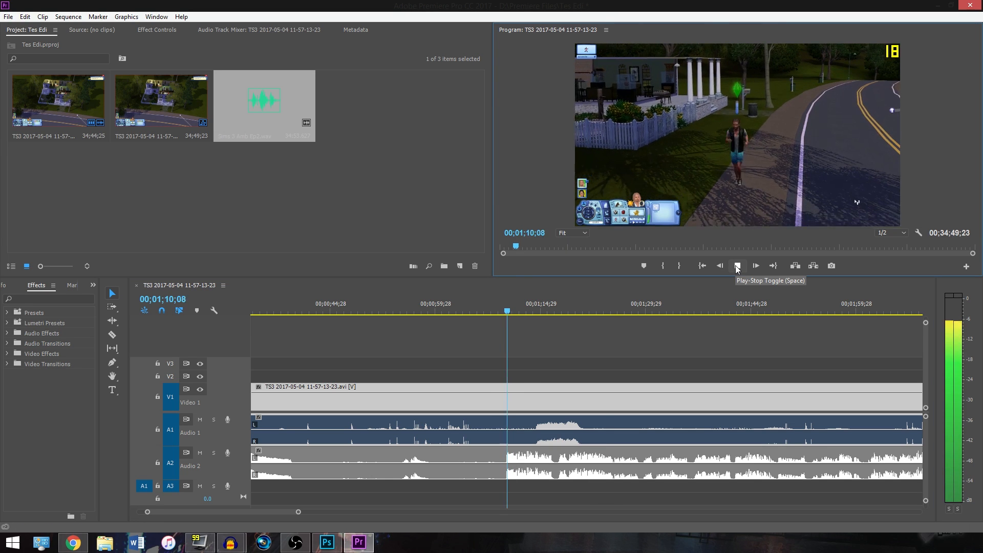
left_click(737, 266)
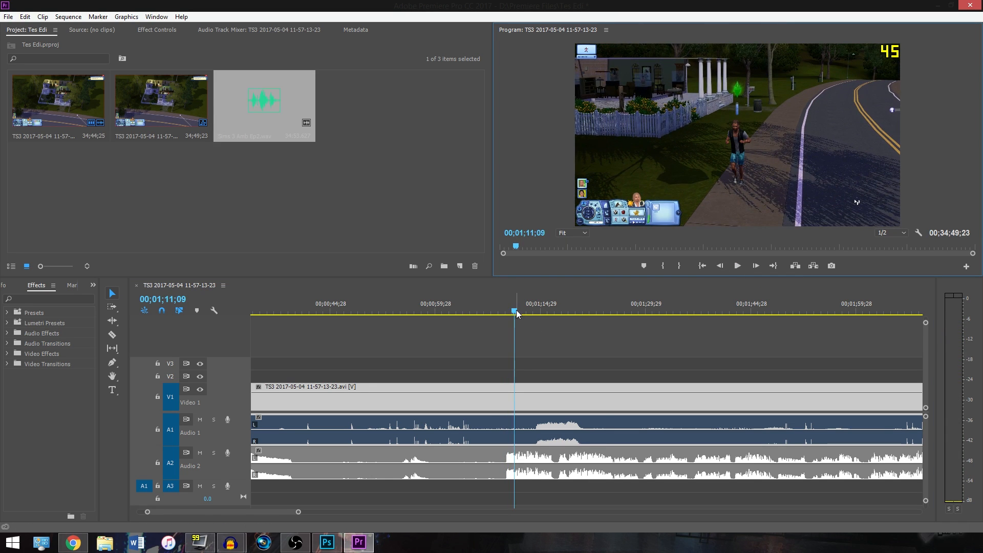
Split the clips on V1, A1 and A2 at 00;01;09;21, just before the speech on A2 begins.
left_click_drag(517, 311, 503, 311)
key("=")
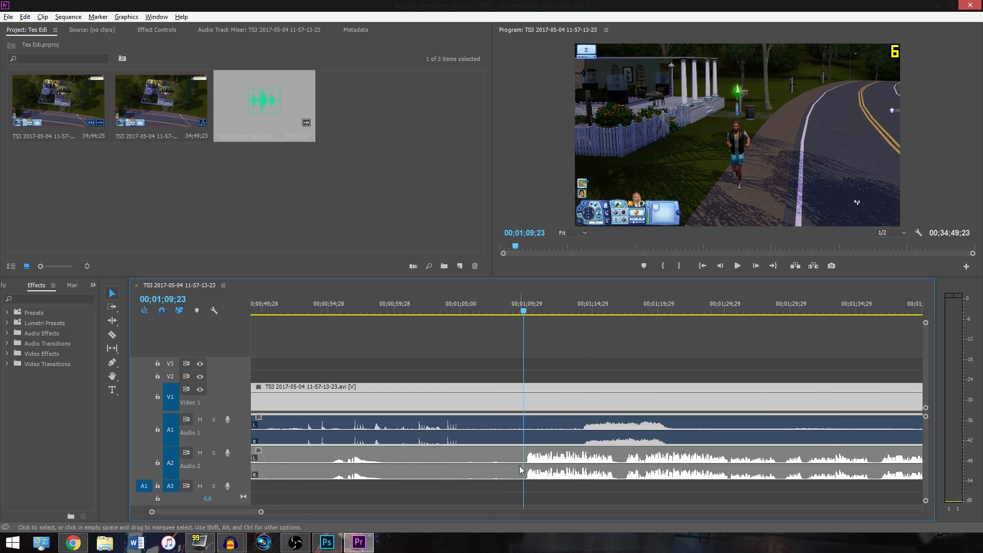
key("=")
left_click(521, 312)
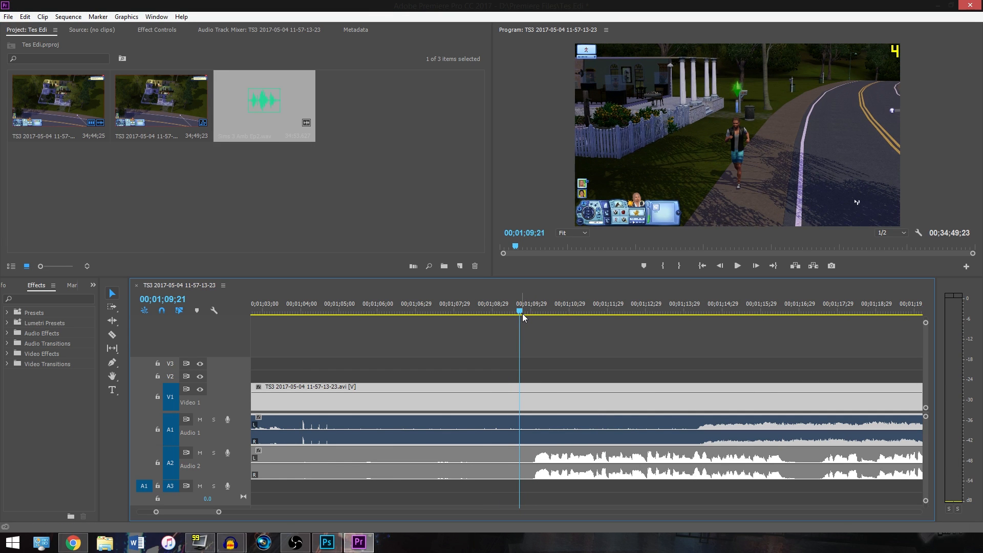
key("c")
left_click(518, 466)
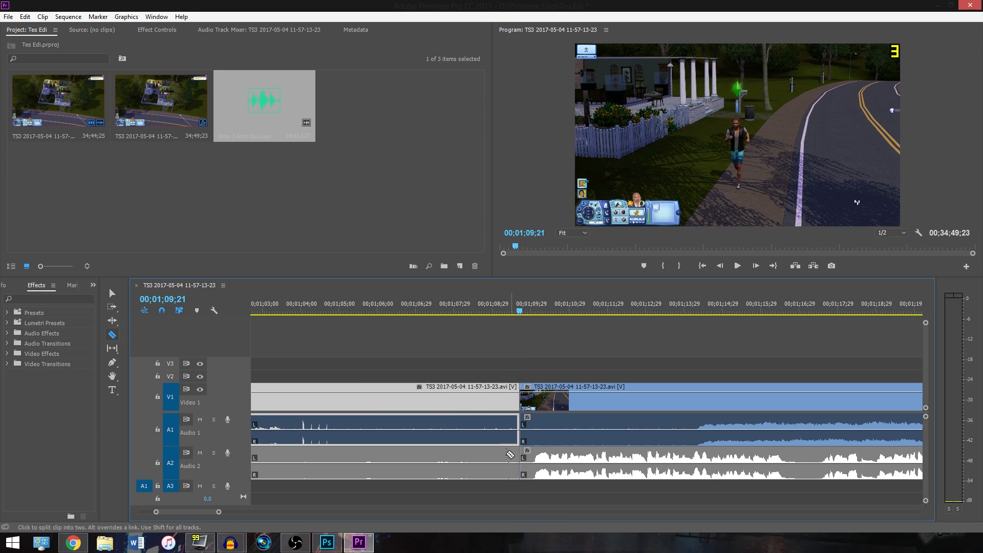
Delete the gameplay and A2 audio pieces that lie before the cut at 00;01;09;21.
key("v")
left_click(447, 407)
key("Delete")
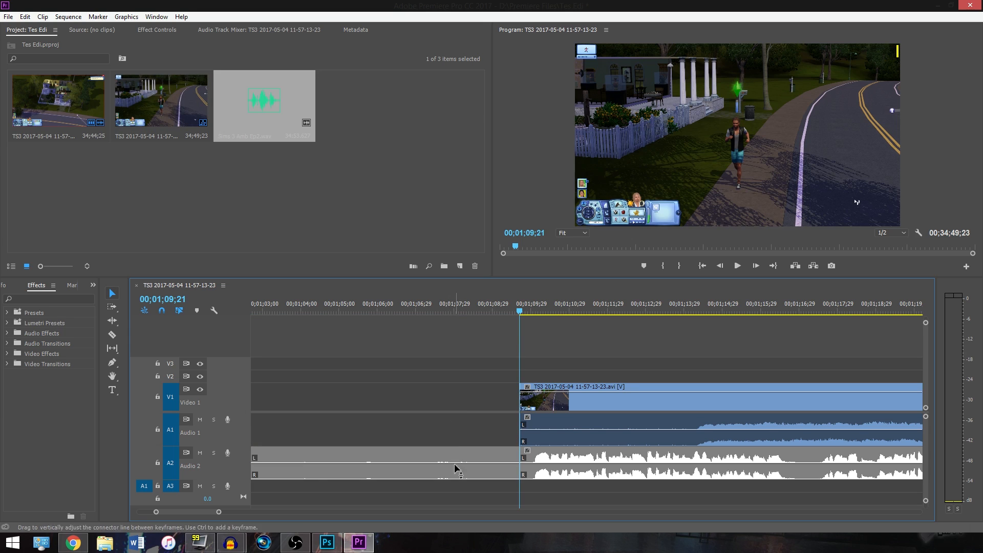
left_click(457, 464)
key("Delete")
Move the remaining gameplay clip and the A2 audio clip back to the start of the sequence.
scroll(441, 452, "down", 10)
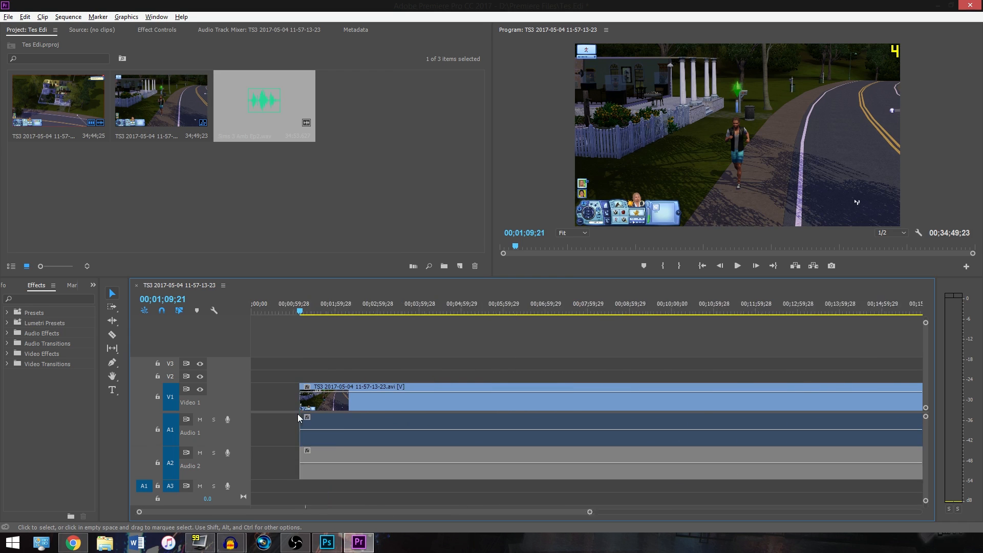
left_click_drag(411, 403, 322, 407)
left_click_drag(386, 477, 329, 475)
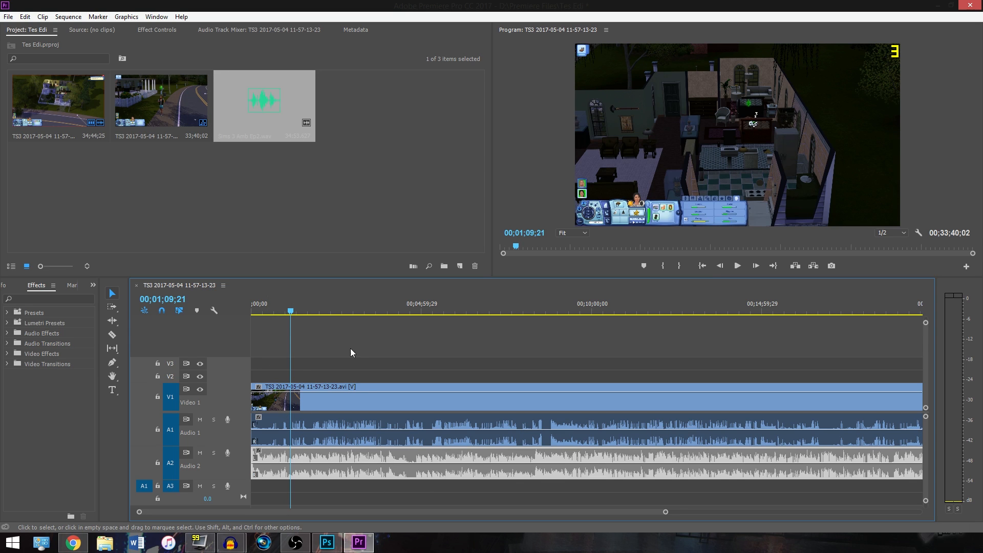
Play the sequence from its start to about 00;00;03;21 to check the new opening.
left_click(703, 266)
left_click(738, 266)
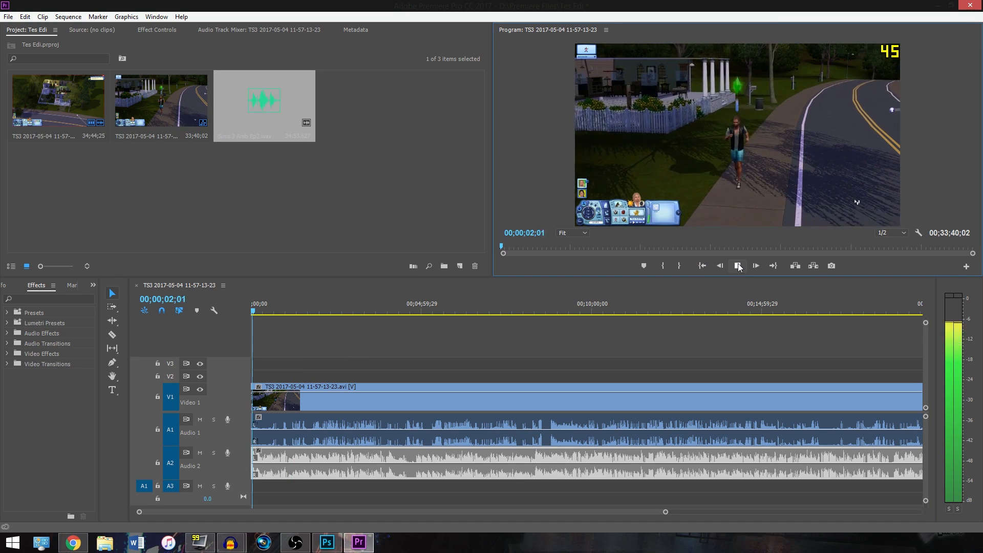
left_click(738, 266)
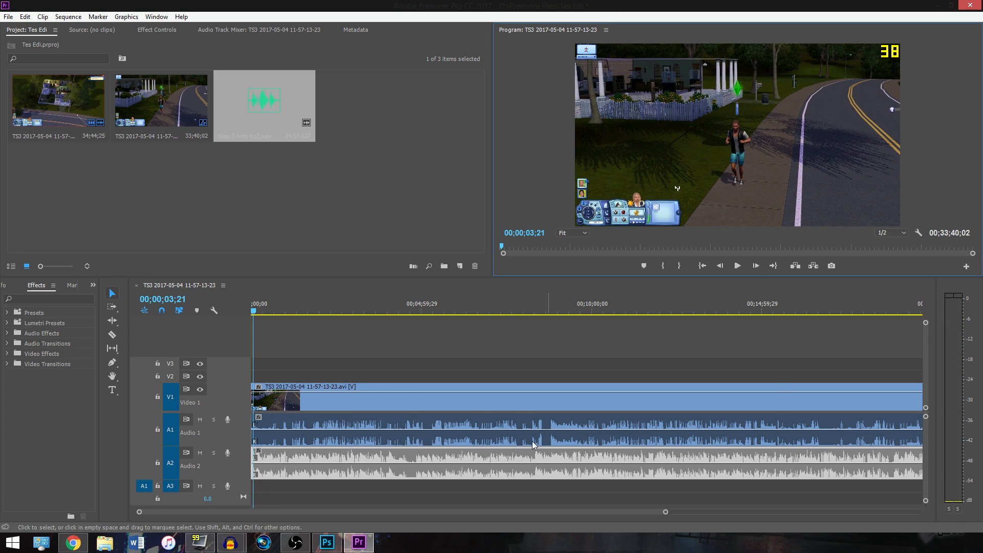
left_click(330, 401)
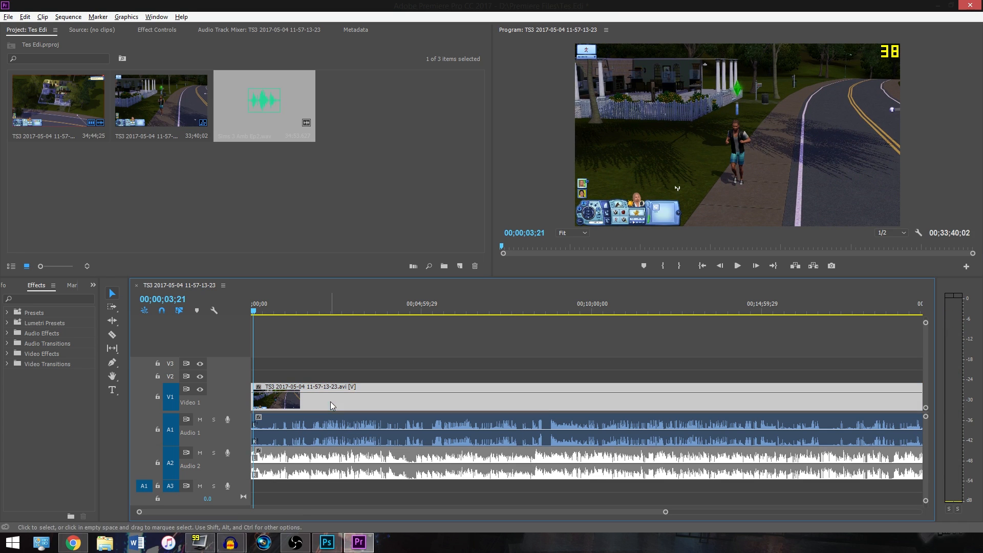
Import Outro.avi and Intro 2017 .mov from the 2017 folder inside the x Editing Tools x folder on drive D.
left_click(8, 16)
left_click(39, 257)
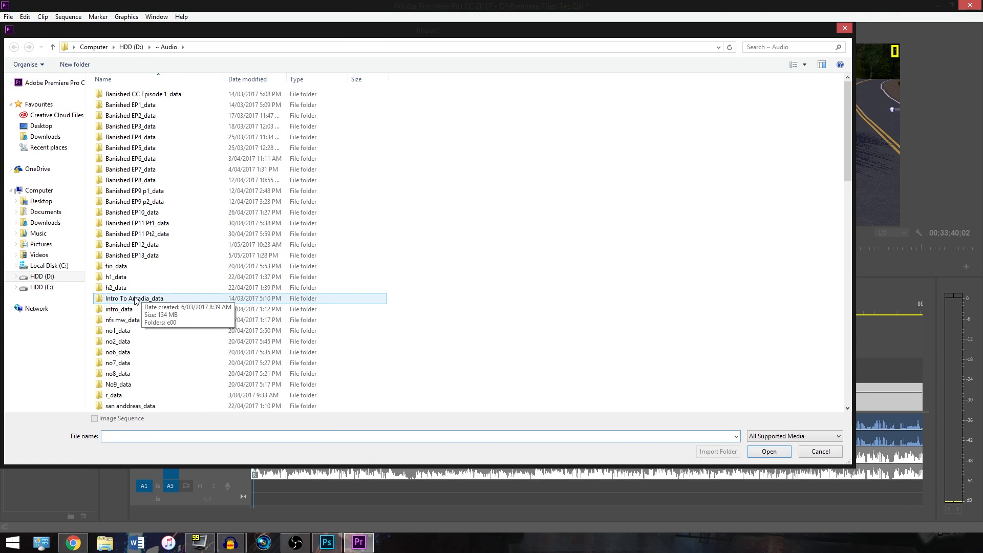
left_click(32, 277)
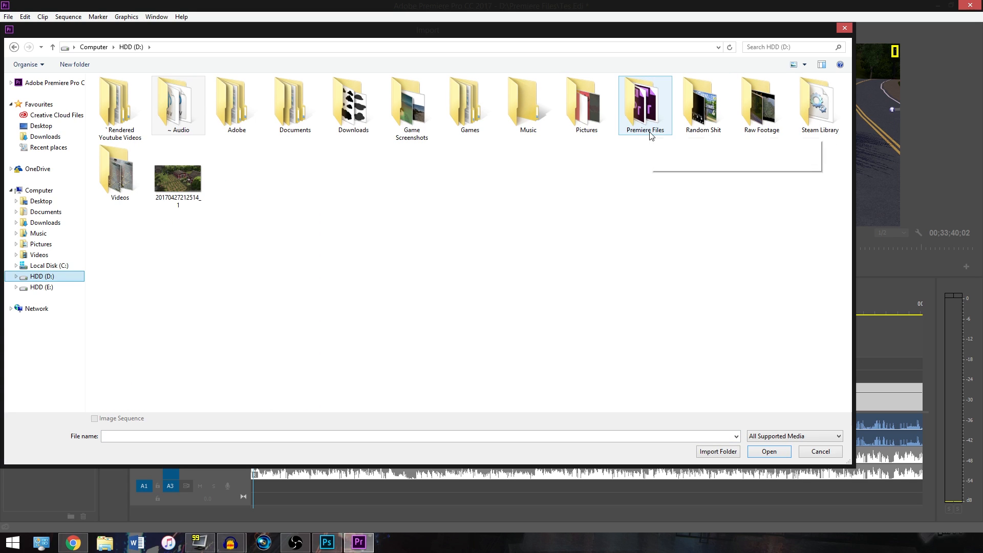
double_click(122, 115)
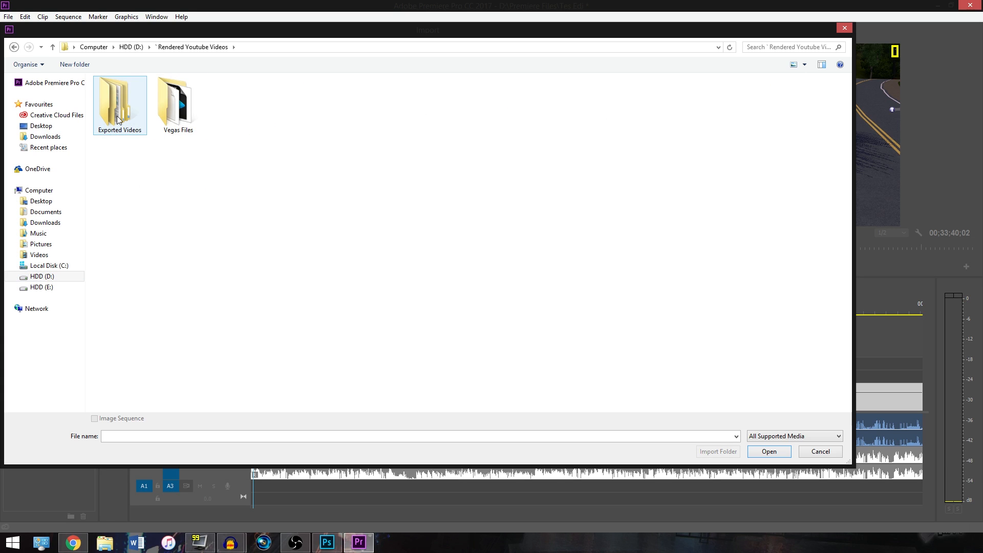
double_click(175, 105)
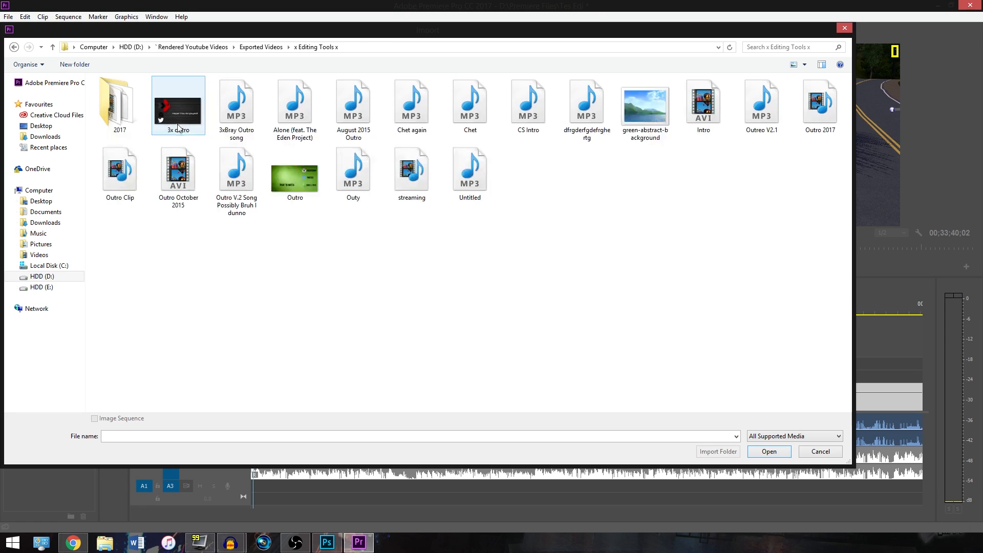
double_click(121, 110)
left_click_drag(336, 133, 116, 118)
key("Return")
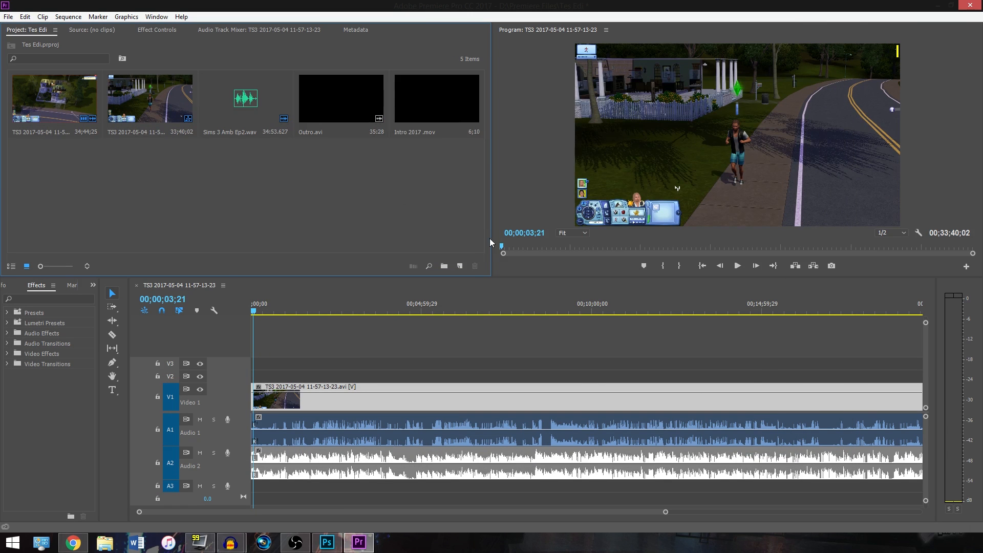
Place the Intro 2017 .mov clip on track V2 at the start of the sequence, above the gameplay clip.
left_click_drag(446, 105, 259, 379)
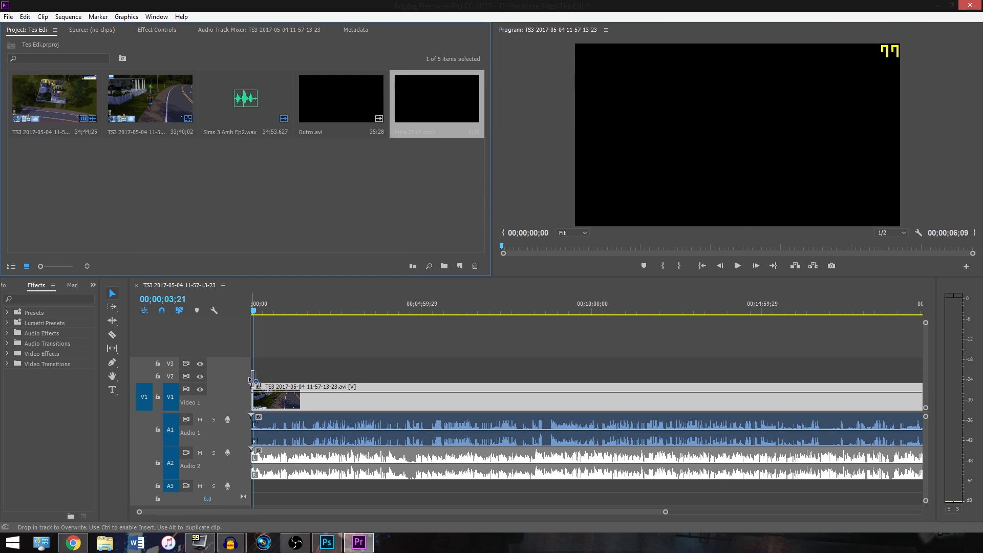
left_click(272, 376)
scroll(274, 447, "up", 5)
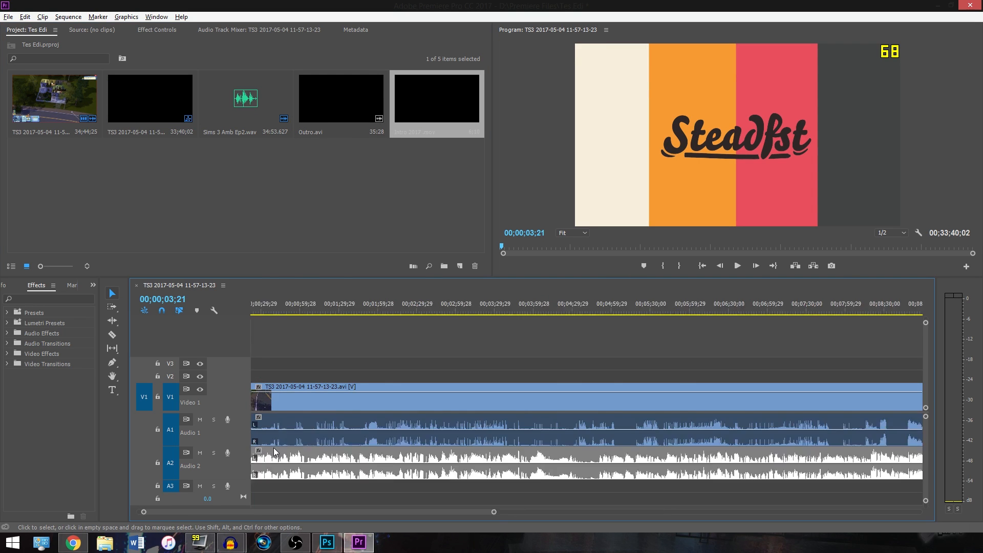
left_click(314, 410)
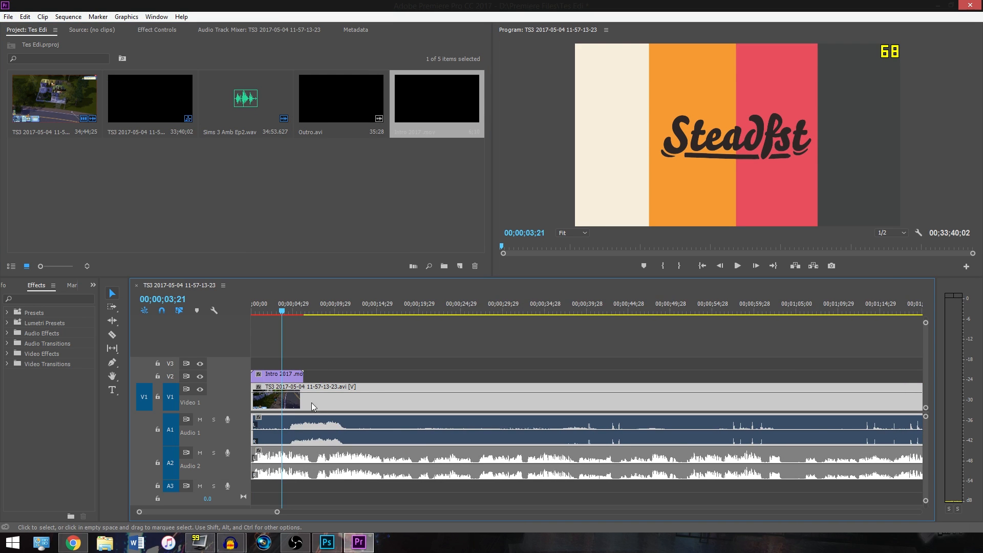
scroll(291, 441, "up", 5)
scroll(288, 438, "up", 2)
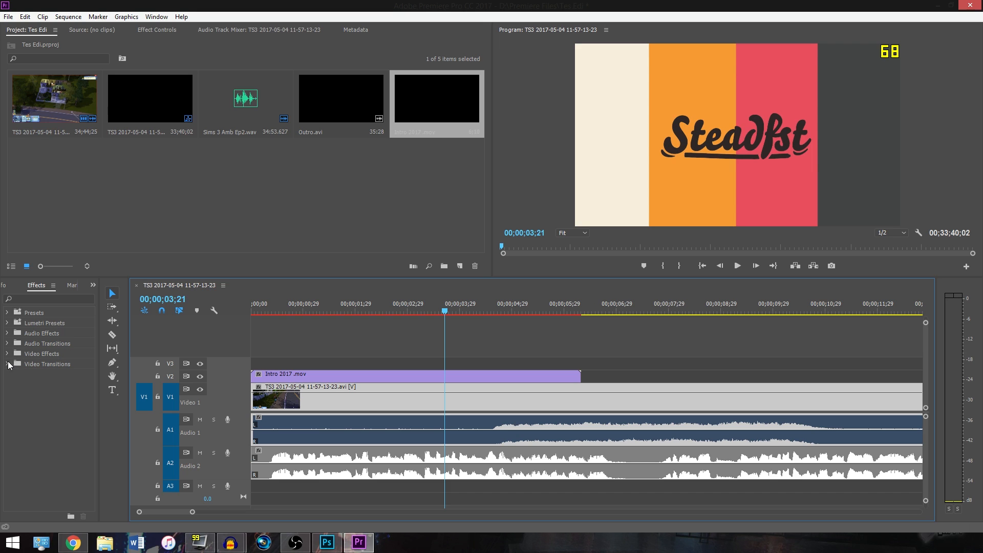
Apply the Exponential Fade crossfade to the start of the audio clips on A2 and A1.
left_click(7, 343)
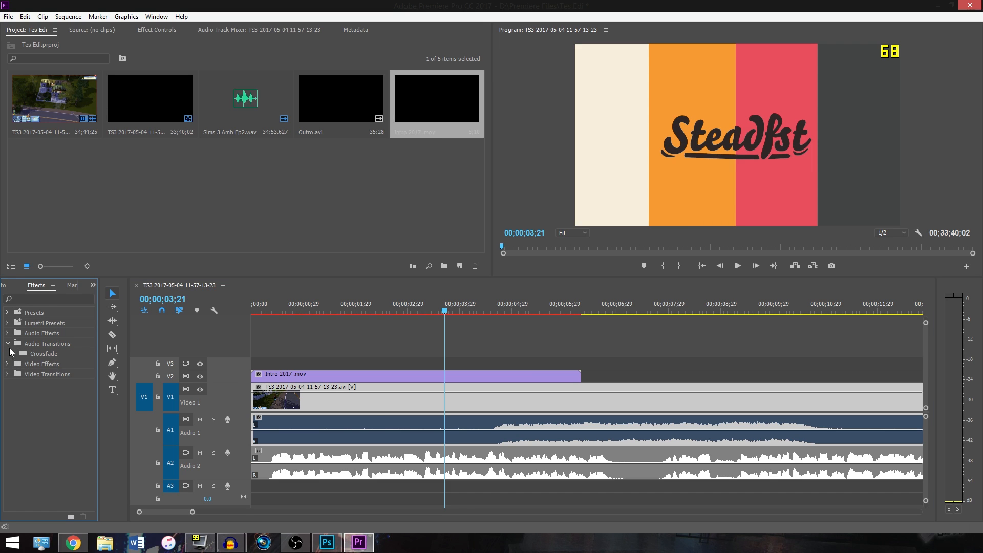
left_click(13, 353)
left_click_drag(55, 385, 274, 459)
left_click_drag(56, 382, 272, 434)
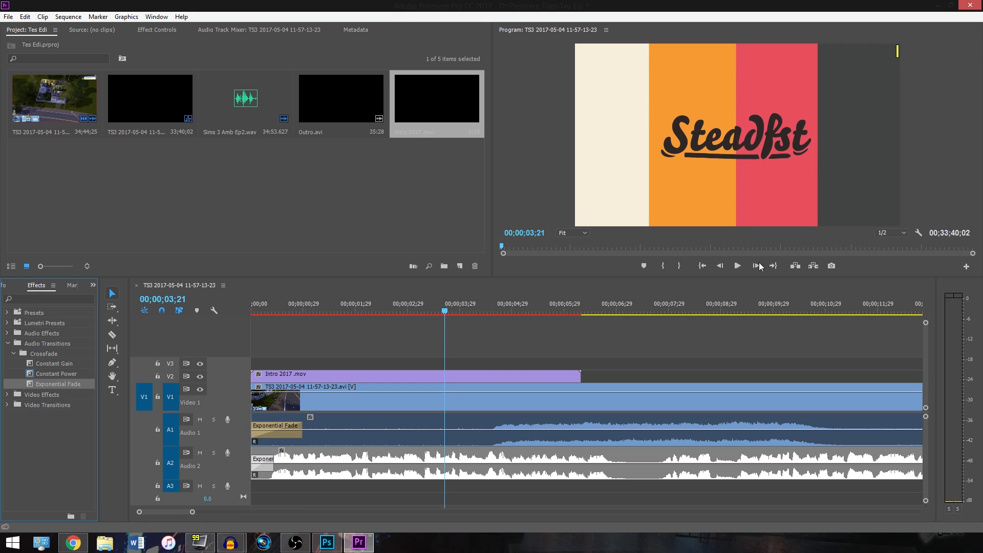
Play the sequence from its start to 00;00;03;24 to check the intro with the audio fades.
left_click(703, 265)
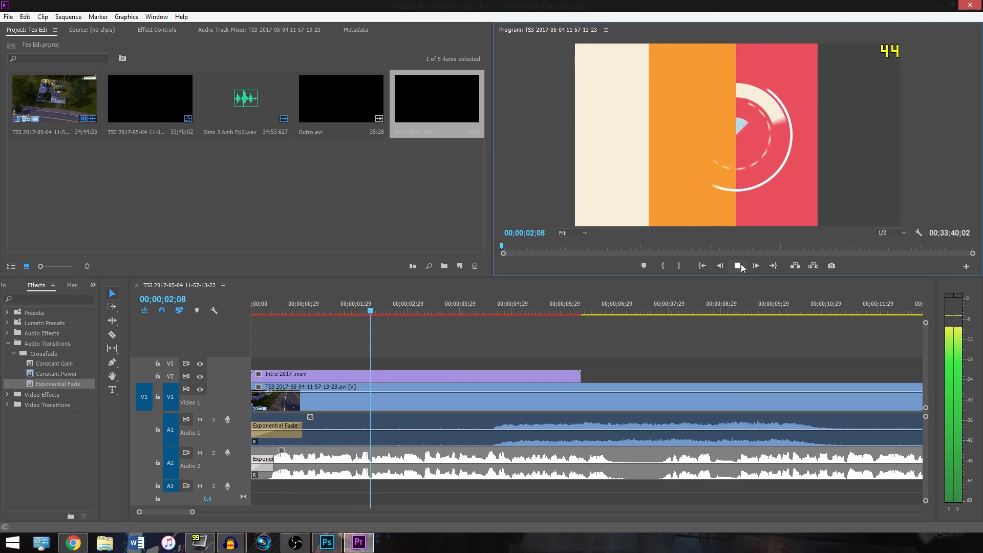
left_click(738, 266)
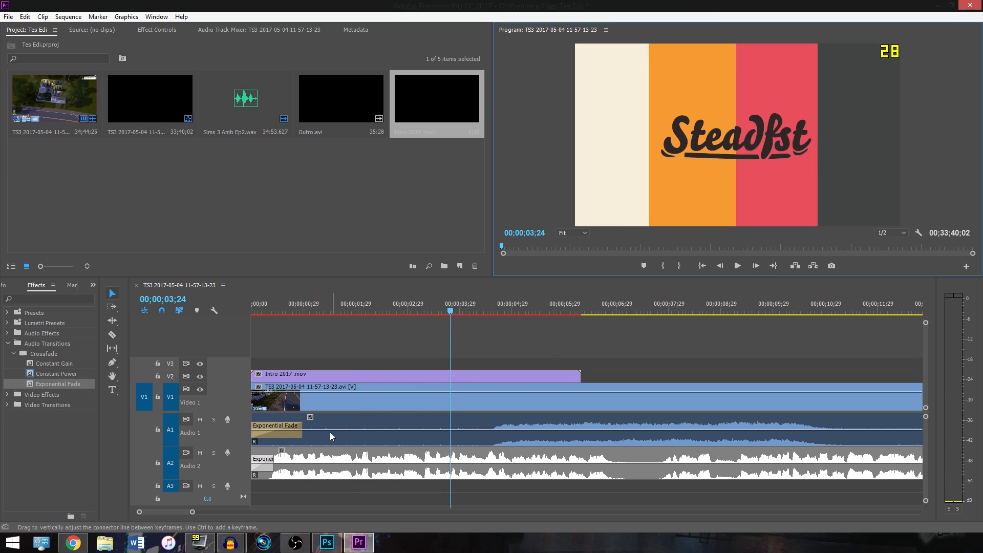
left_click(374, 315)
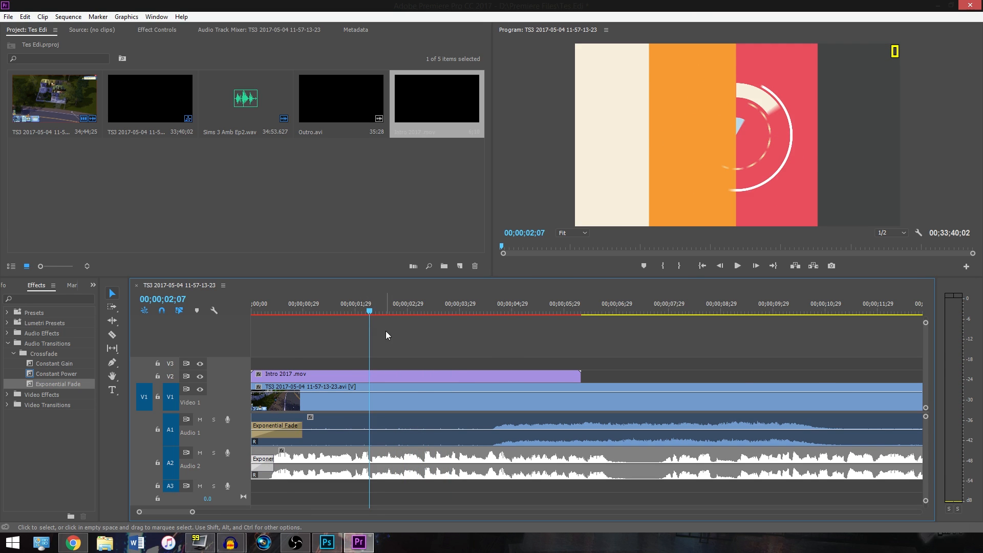
Look through the timeline for a quiet stretch on A2, placing the playhead at 00;18;44;22, and examine it against the whole sequence.
key("minus")
key("minus")
scroll(517, 345, "down", 5)
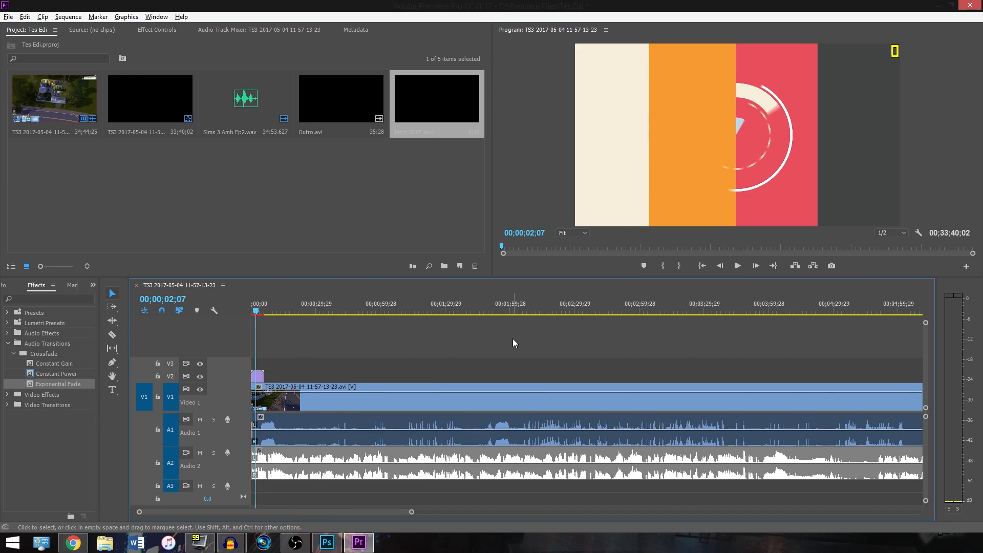
left_click_drag(556, 310, 548, 311)
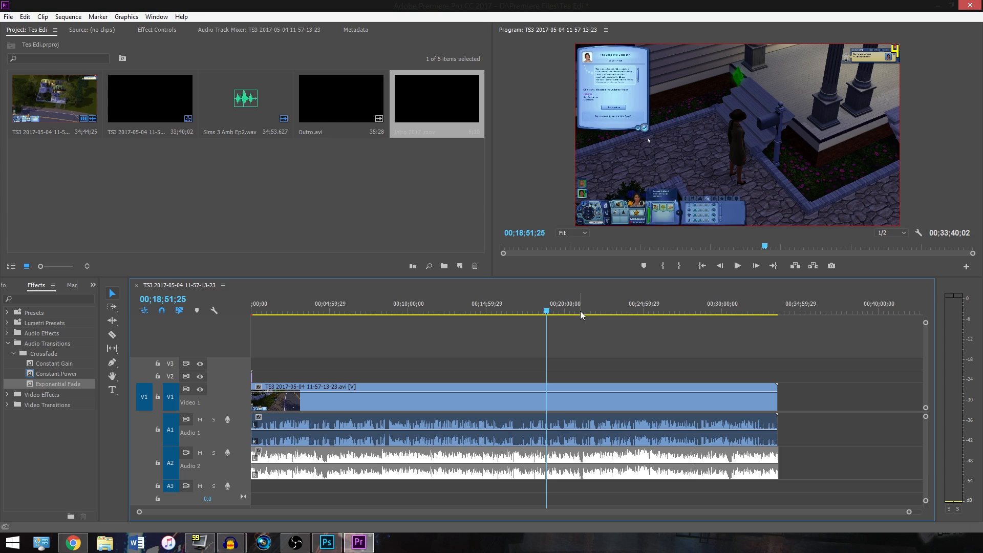
key("equal")
key("equal")
key("equal")
key("equal")
key("equal")
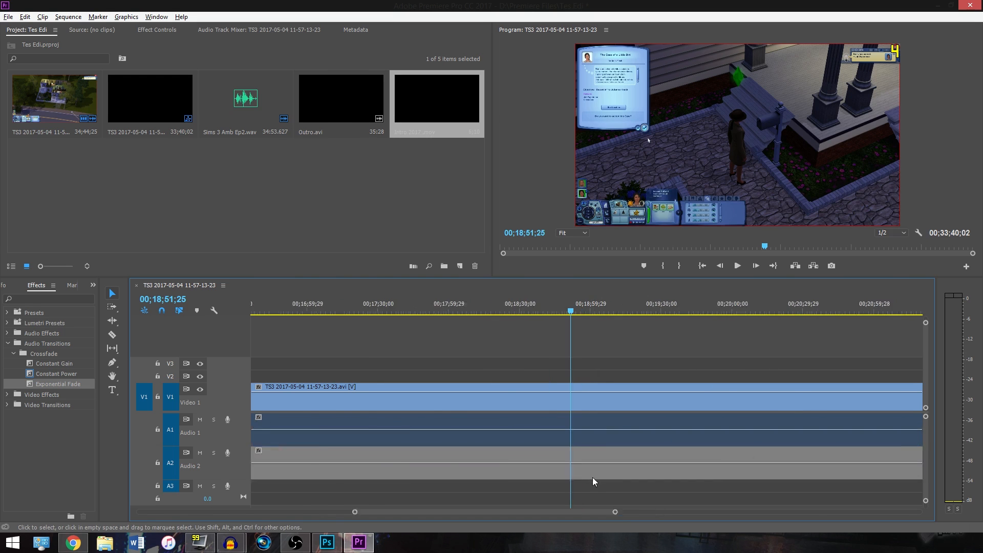
mouse_move(576, 311)
left_mouse_down()
mouse_move(461, 318)
mouse_move(517, 316)
left_mouse_up()
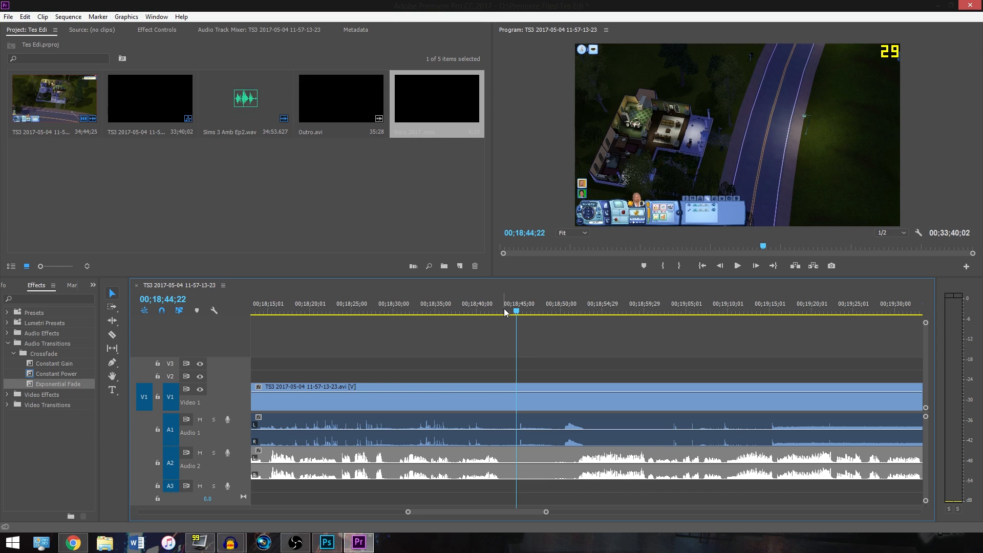
key("minus")
key("minus")
key("minus")
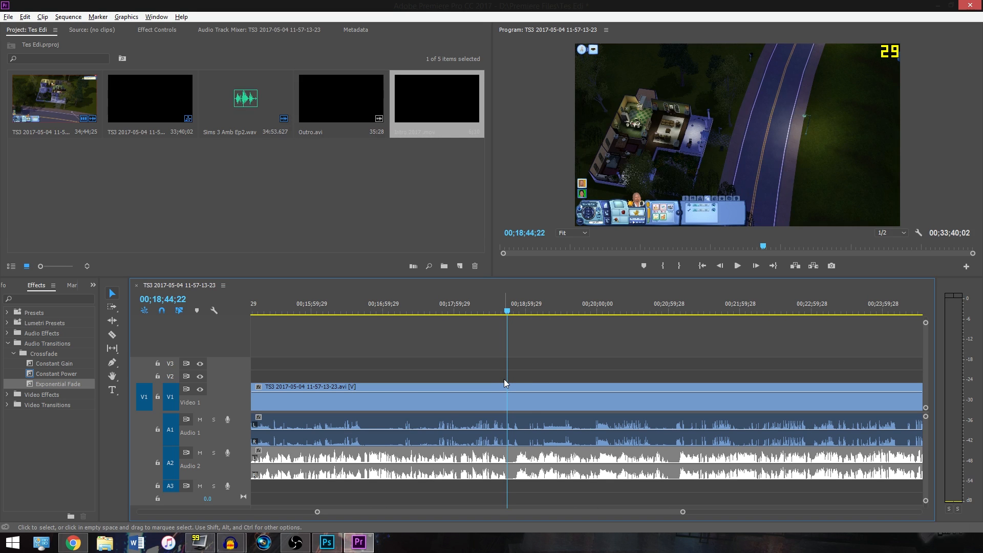
scroll(552, 463, "down", 5, "alt")
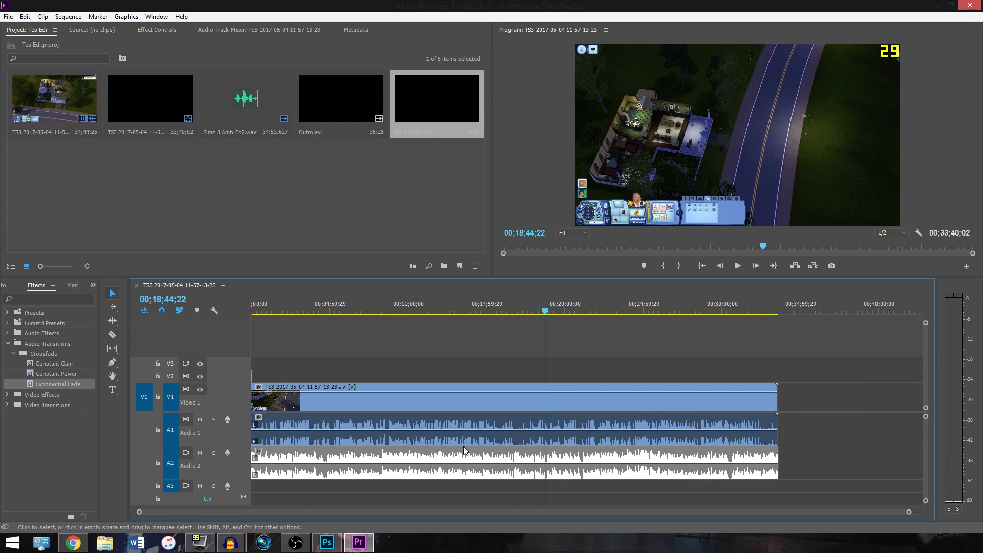
Split the gameplay and A2 audio clips at both ends of the quiet stretch, at about 00;18;43 and 00;18;51.
scroll(534, 468, "up", 3, "alt")
scroll(536, 468, "up", 6, "alt")
key("alt+c")
key("Escape")
key("c")
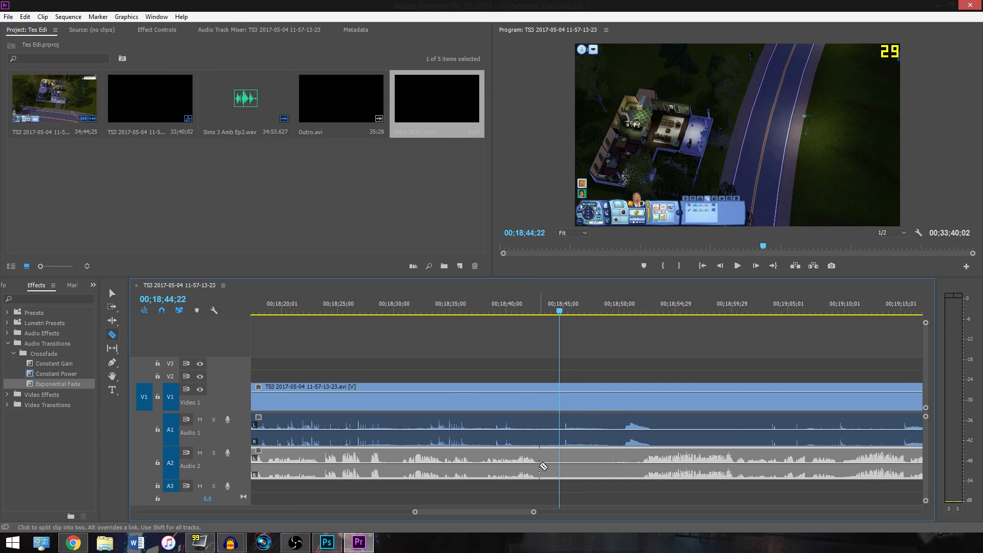
left_click(541, 462)
left_click(540, 434)
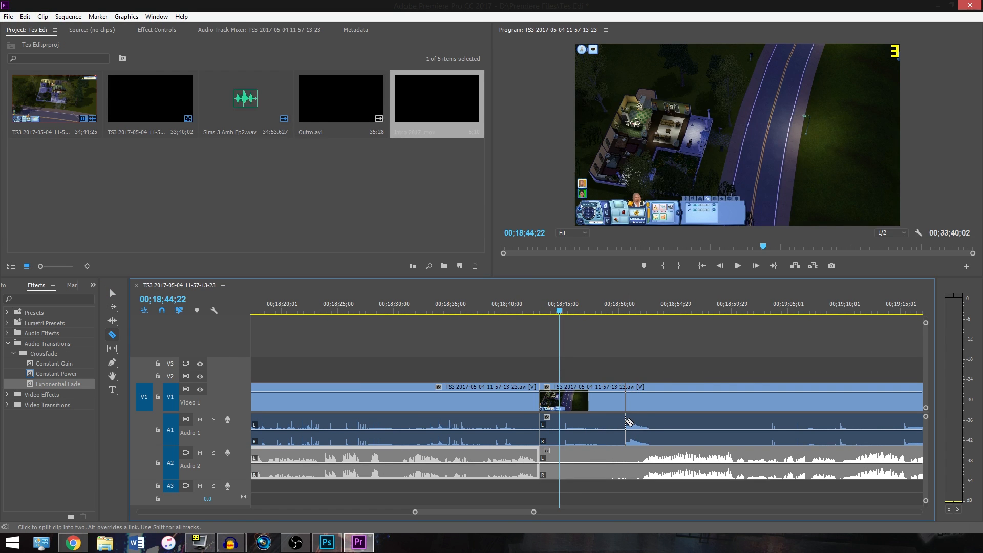
left_click(633, 428)
left_click(635, 463)
Delete the quiet gameplay and A2 audio segments and move the remaining clips earlier to close the gap at about 00;18;43.
key("v")
left_click(607, 470)
key("Delete")
left_click(602, 423)
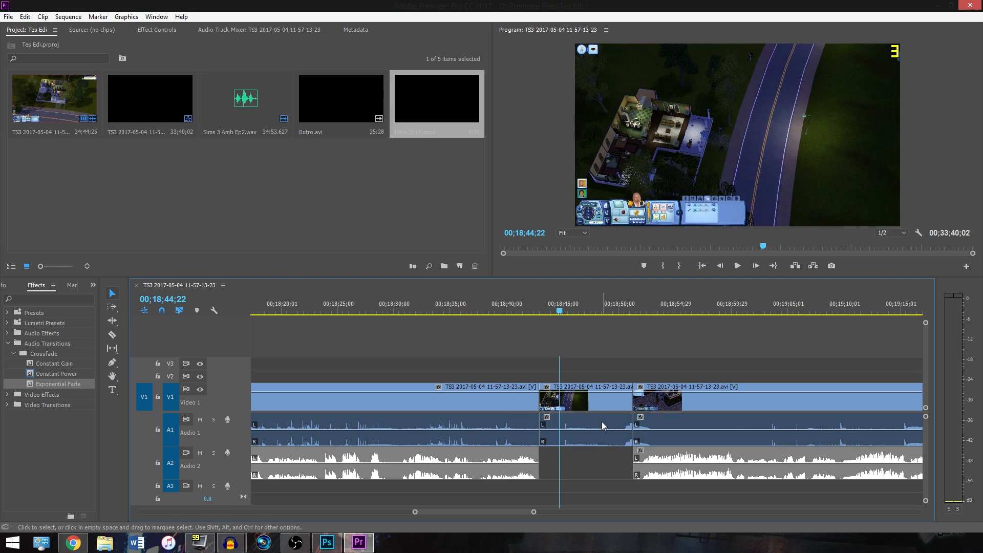
key("Delete")
left_click_drag(653, 410, 559, 410)
left_click_drag(663, 479, 569, 479)
Apply a Cross Dissolve to the cut between the gameplay clips on V1 and scrub over it to 00;18;43;20.
left_click(8, 405)
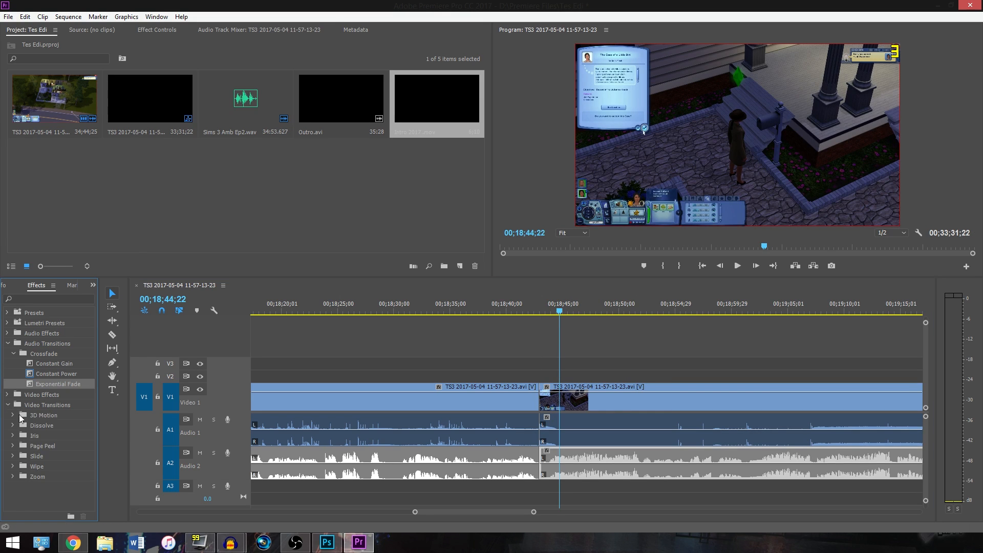
left_click(15, 426)
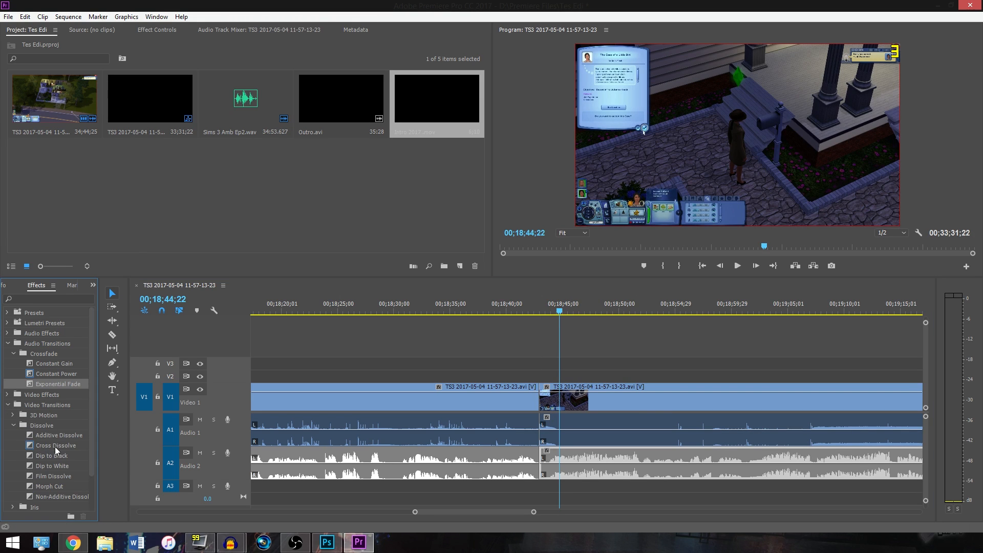
left_click_drag(54, 447, 539, 399)
left_click(530, 309)
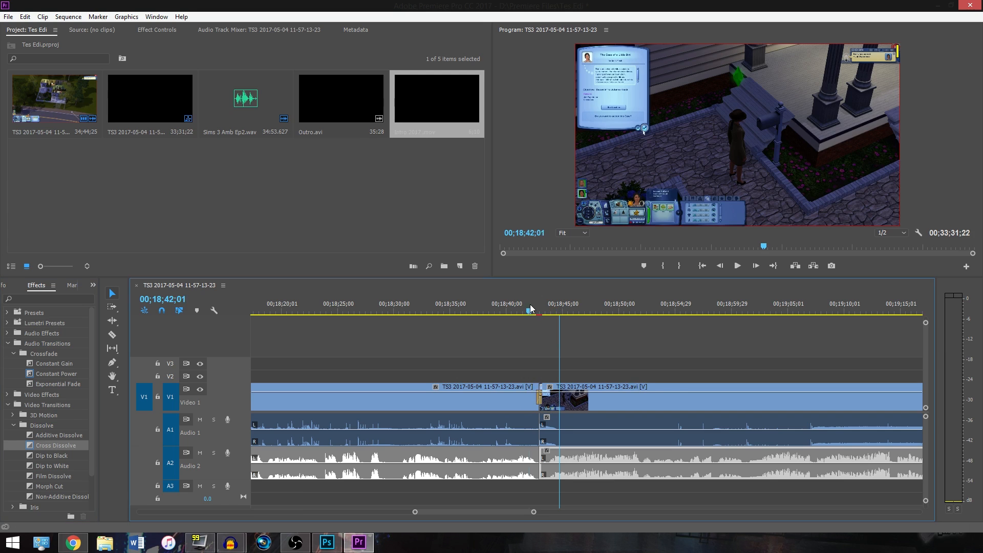
left_click_drag(530, 308, 549, 307)
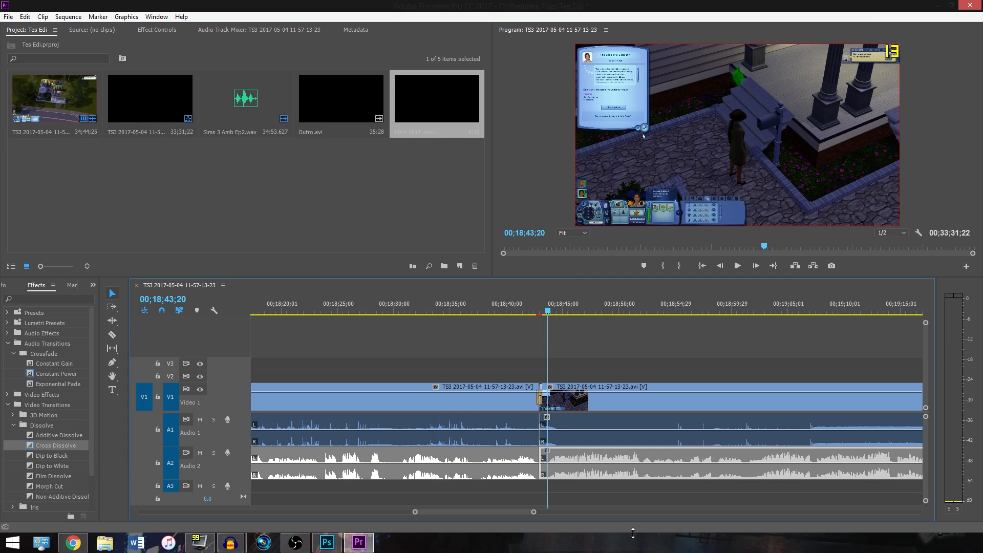
Trim the gameplay and A2 audio clips to end at about 00;33;25;22 and add an Exponential Fade to the end of A1.
scroll(455, 420, "down", 10)
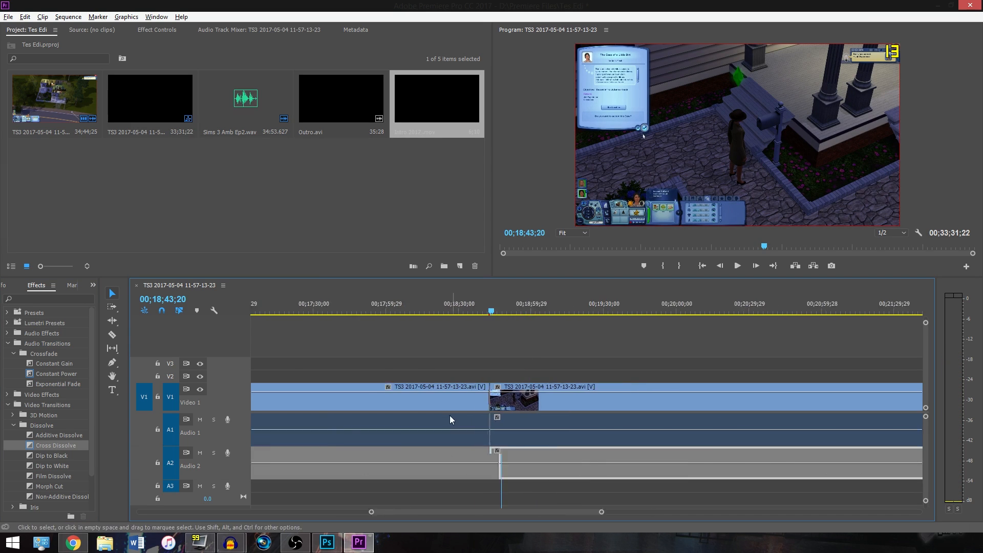
scroll(384, 414, "down", 2)
key("alt")
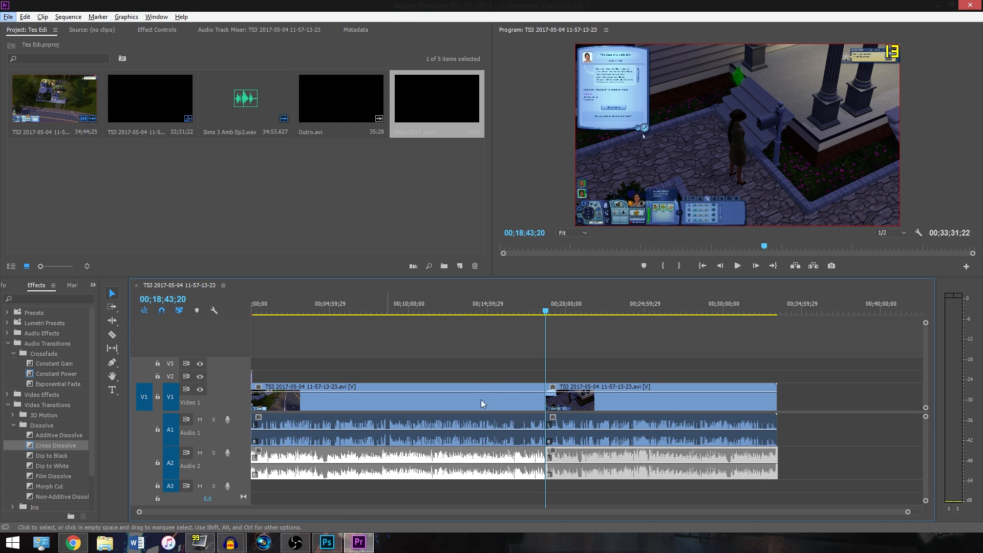
left_click_drag(546, 311, 552, 310)
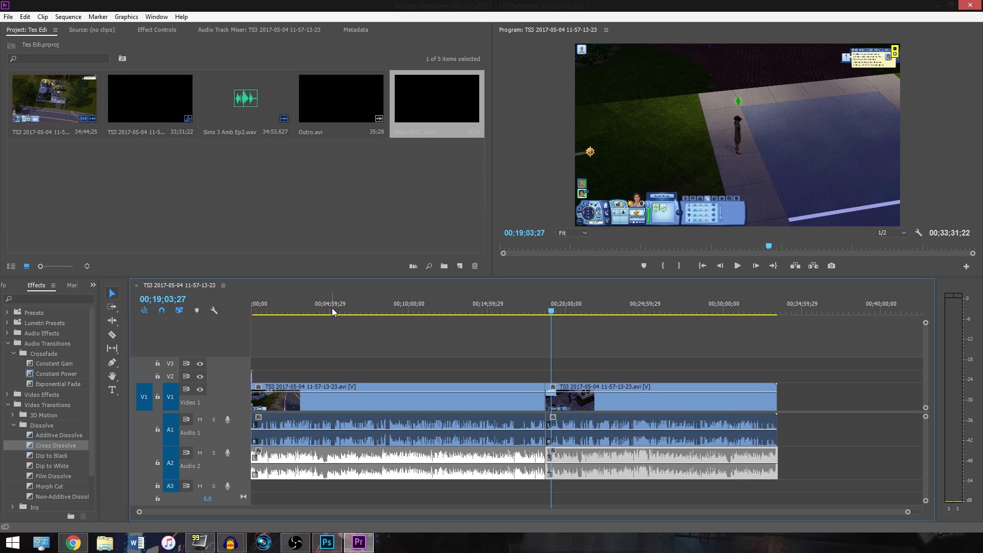
key("alt")
left_click(775, 307)
scroll(789, 417, "up", 8)
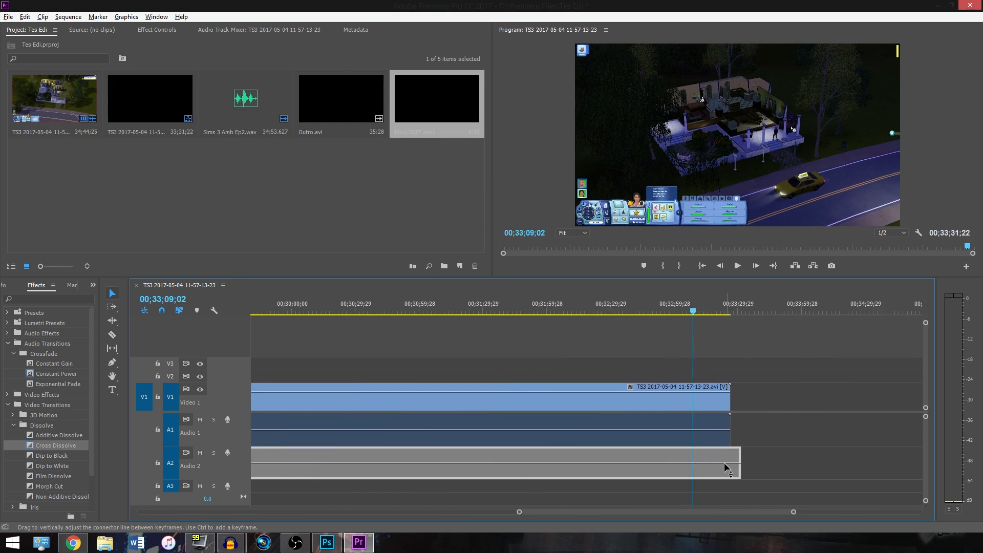
scroll(763, 470, "up", 4)
left_click_drag(758, 471, 613, 477)
left_click_drag(642, 432, 615, 445)
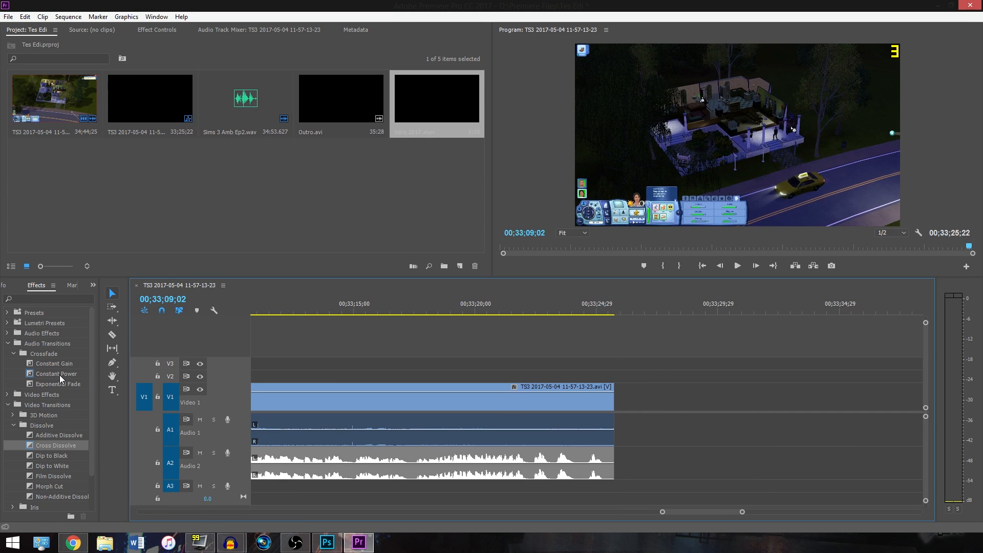
left_click_drag(63, 384, 616, 436)
scroll(618, 439, "down", 3)
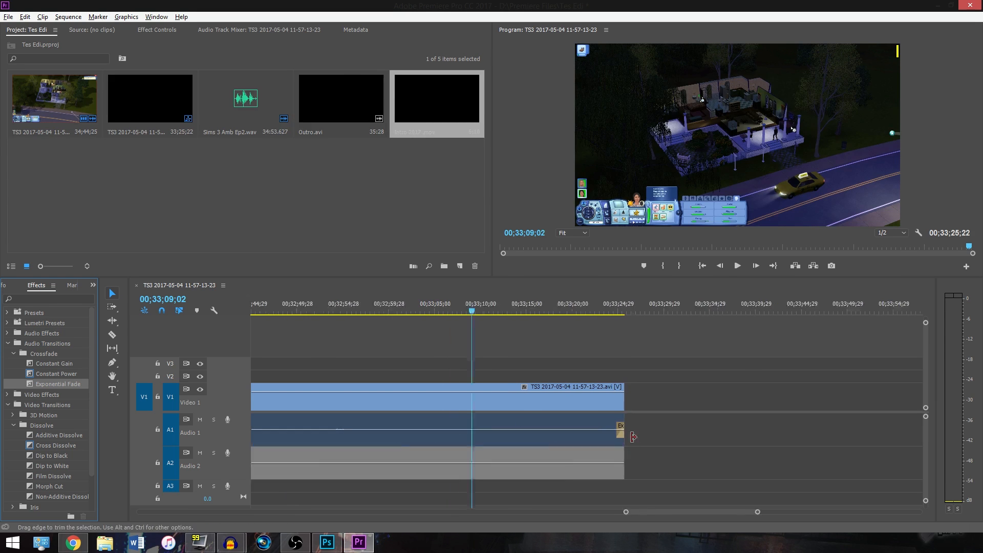
Place Outro.avi on V2 with its audio on A3, overlapping the last second of the gameplay from about 00;33;24.
left_click_drag(341, 103, 676, 381)
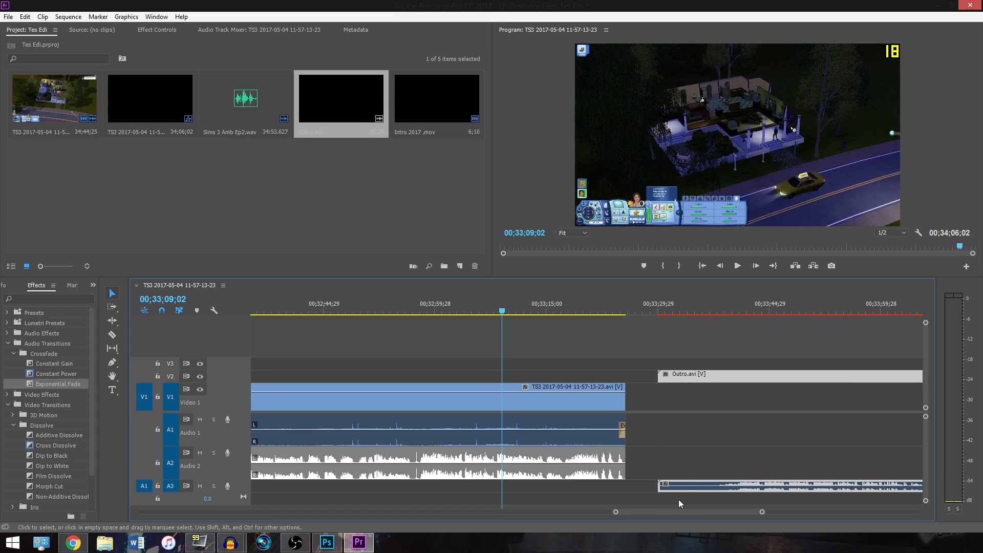
left_click_drag(688, 489, 648, 489)
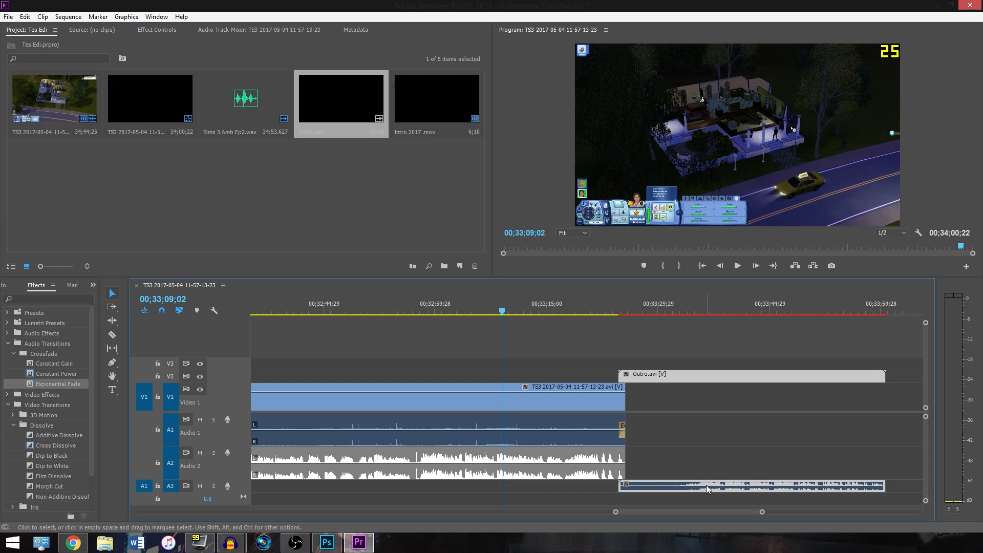
scroll(712, 474, "up", 3)
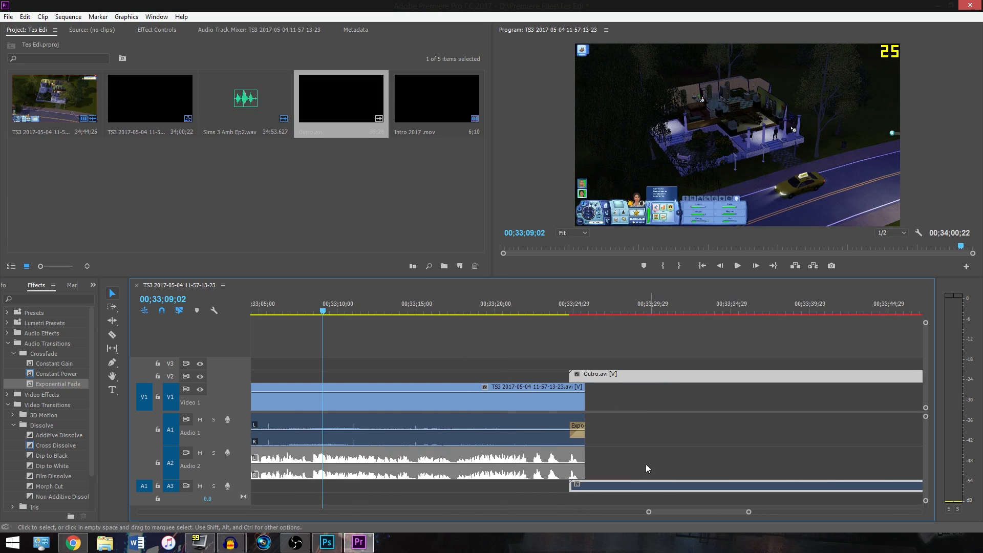
scroll(763, 481, "up", 2)
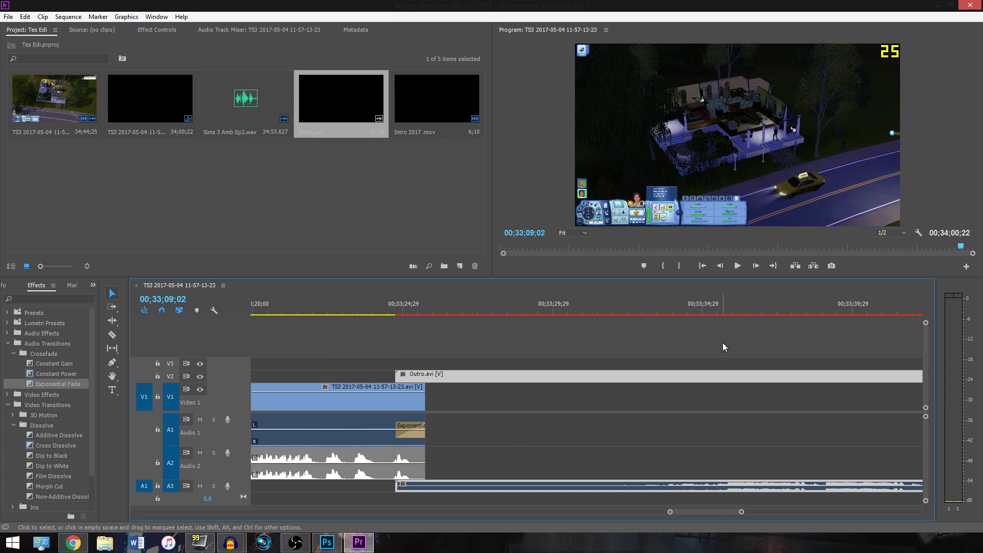
Find where the outro's music gets louder and shift the outro earlier, until the sequence ends at 00;33;52;25.
left_click(726, 306)
scroll(729, 457, "up", 5)
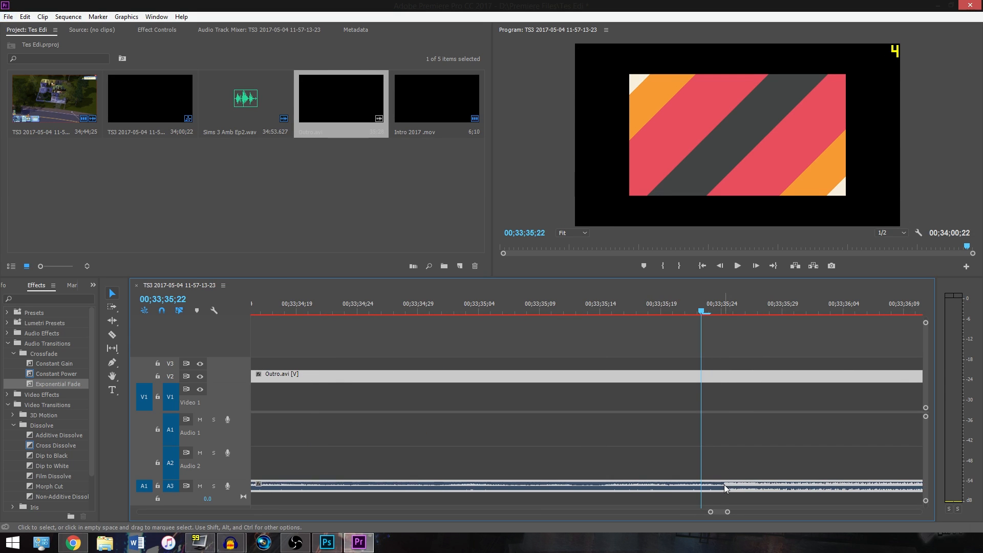
scroll(724, 485, "down", 8)
left_click(288, 304)
scroll(283, 333, "up", 6)
left_click_drag(512, 490, 240, 490)
left_click_drag(745, 488, 475, 492)
left_click_drag(581, 491, 360, 488)
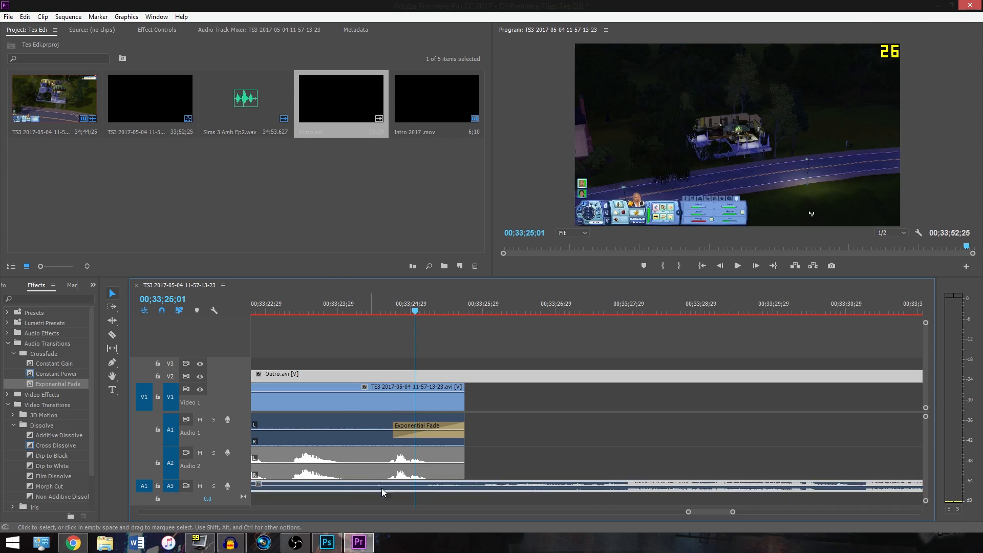
Fine-tune the outro's position against the end of the commentary audio so the sequence ends at 00;33;50;17.
left_click_drag(691, 491, 503, 489)
scroll(464, 485, "up", 5)
left_click_drag(518, 491, 512, 493)
scroll(357, 428, "down", 6)
left_click(282, 310)
scroll(281, 315, "down", 5)
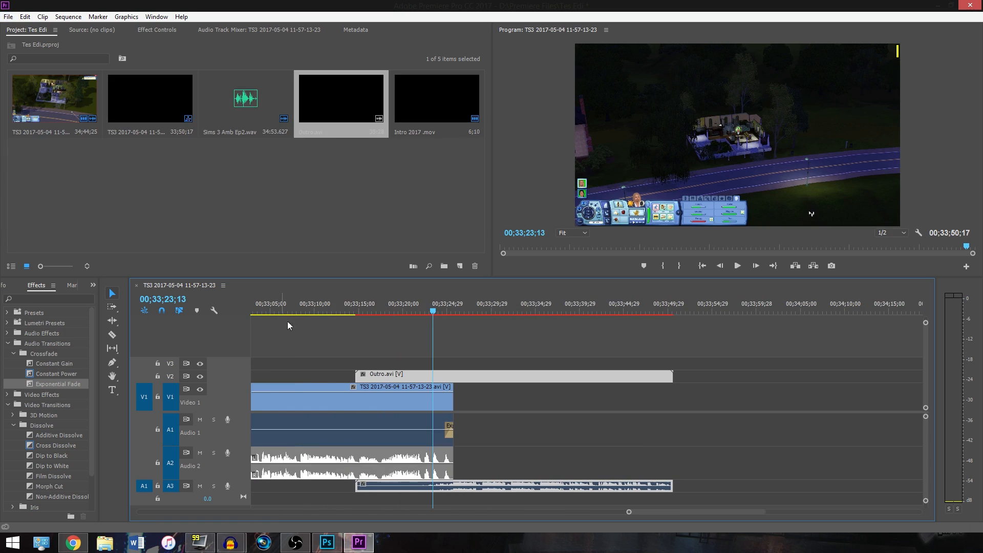
Lengthen the Exponential Fade on the A1 gameplay audio back to about where the outro clip begins.
left_click(451, 433)
scroll(450, 435, "up", 3)
left_click_drag(448, 435, 260, 422)
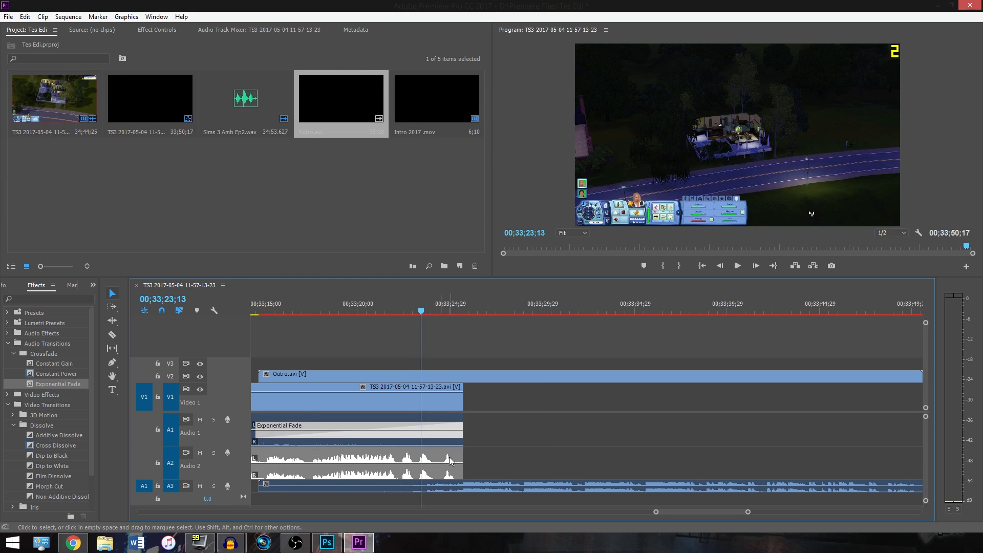
scroll(313, 418, "up", 4)
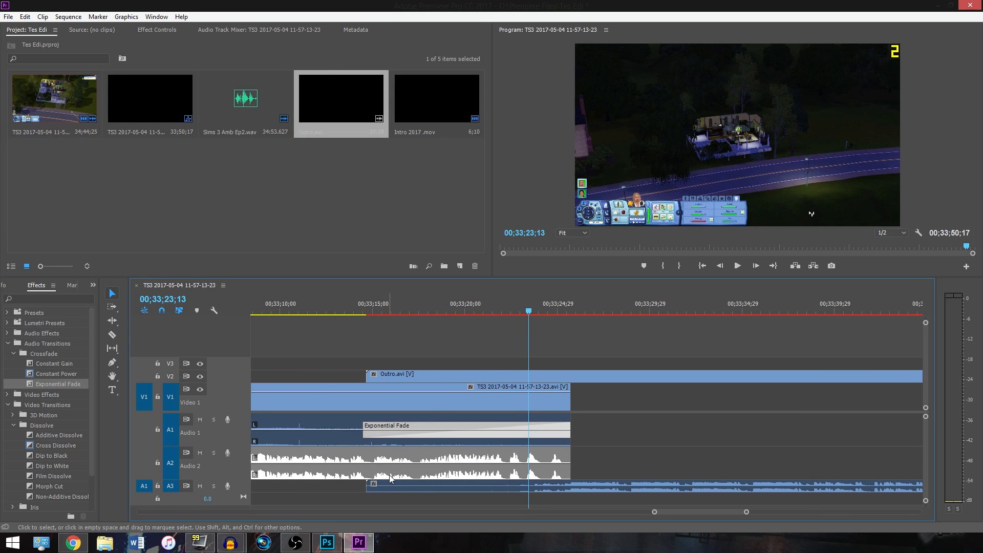
Play the sequence from 00;33;14;07 to 00;33;20;16 to check the audio fading into the outro.
left_click(440, 430)
left_click(359, 311)
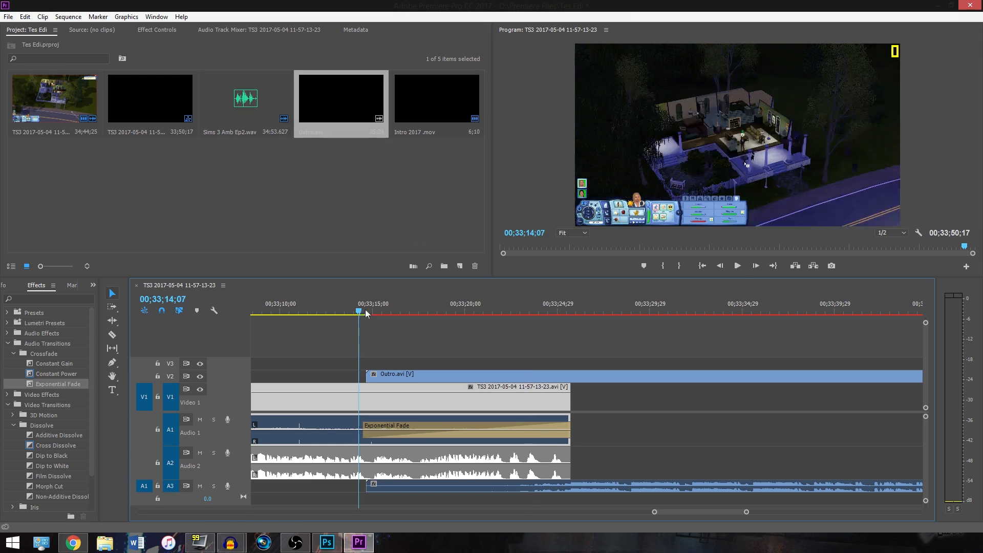
left_click(737, 265)
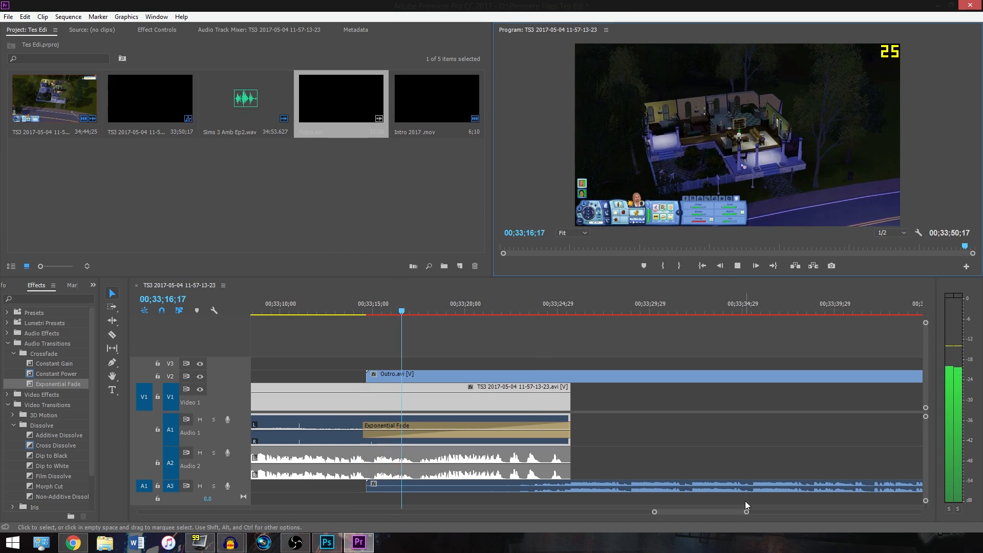
left_click(738, 266)
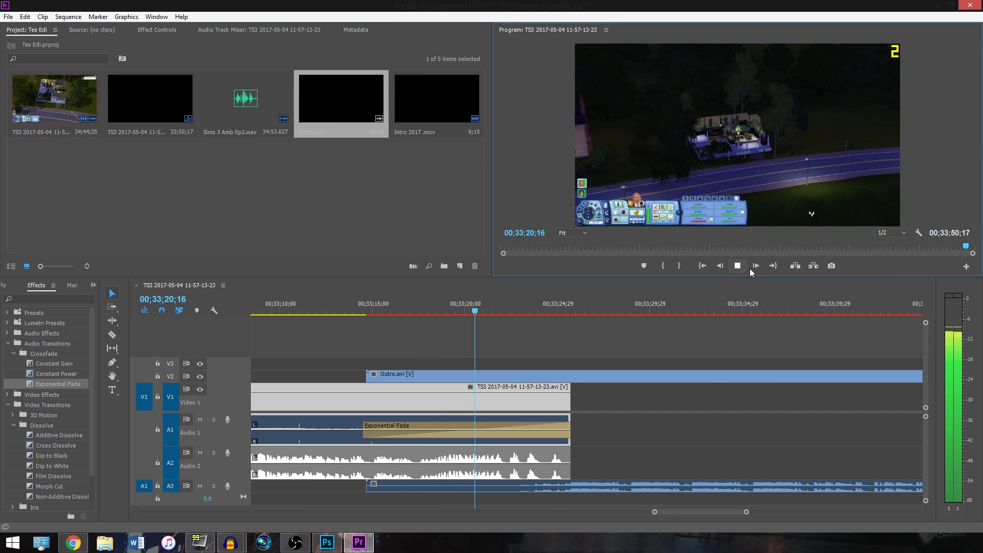
Scale the outro clip up so that its picture fills the whole frame, using the view at 00;33;33;04.
scroll(613, 445, "down", 3)
left_click(638, 379)
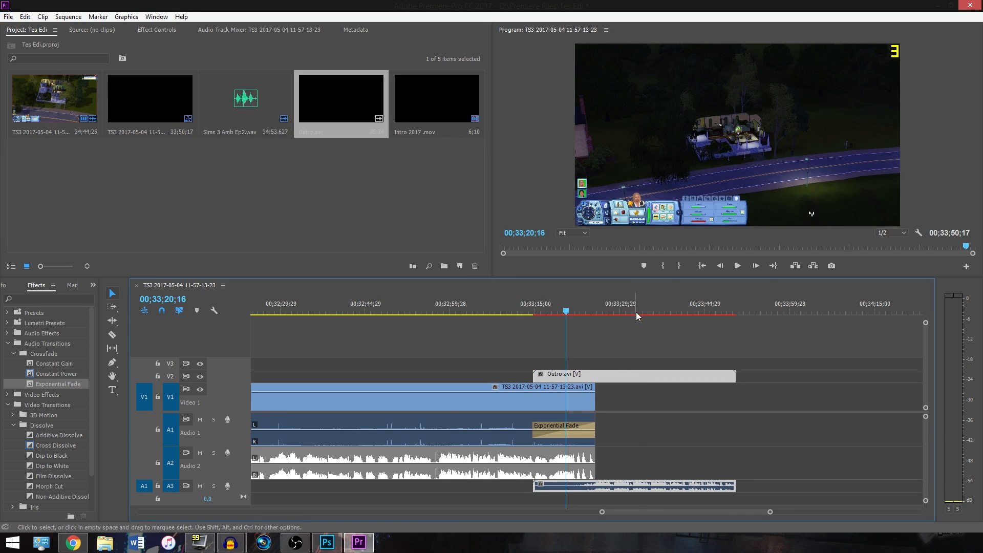
left_click(637, 313)
double_click(745, 144)
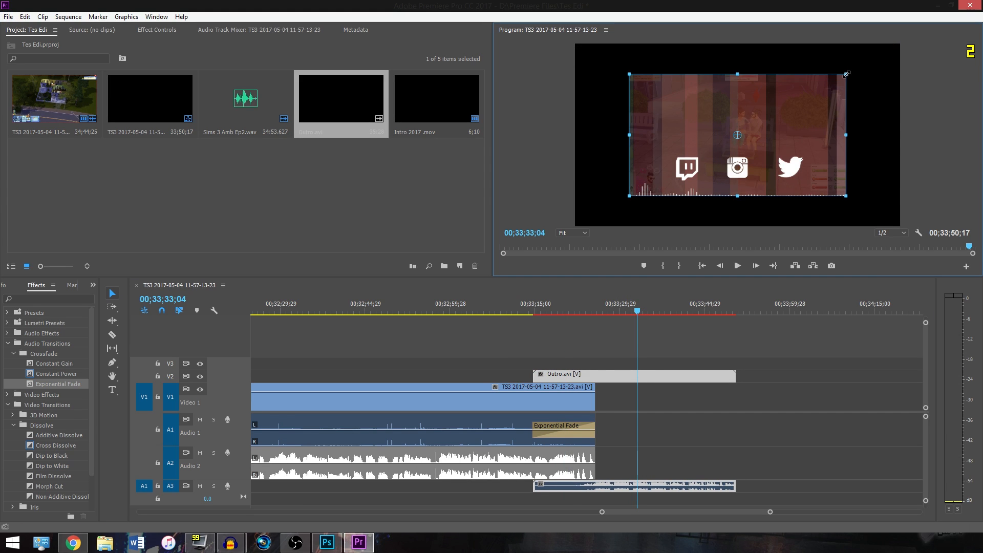
left_click_drag(846, 74, 903, 43)
left_click(948, 102)
left_click(853, 93)
left_click(903, 51)
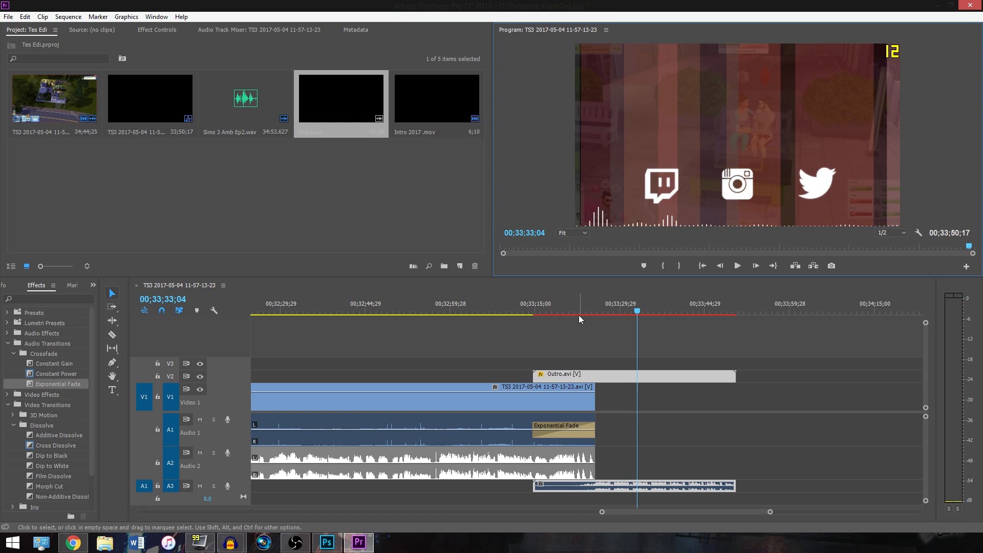
Scrub through the outro and the whole sequence to review the edit, ending at 00;30;20;17.
left_click_drag(594, 315, 615, 309)
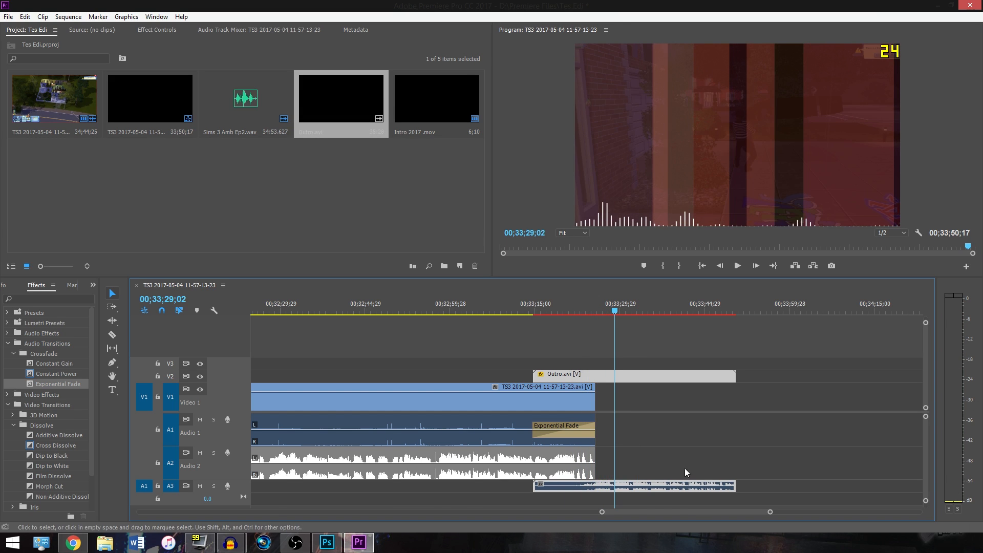
scroll(578, 401, "down", 1)
scroll(381, 386, "down", 6)
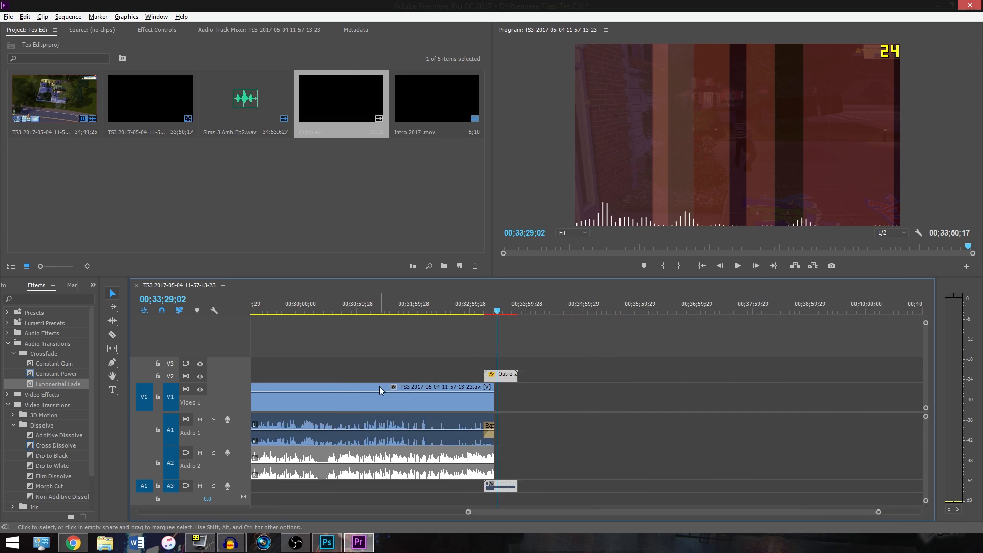
left_click_drag(319, 310, 324, 311)
left_click_drag(614, 319, 574, 321)
left_click_drag(580, 311, 575, 310)
left_click(646, 309)
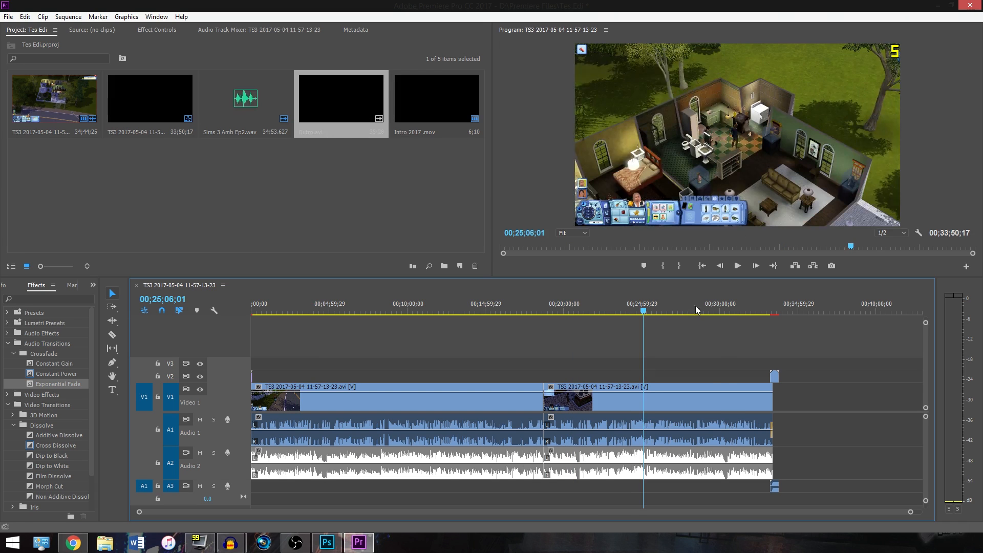
left_click(724, 310)
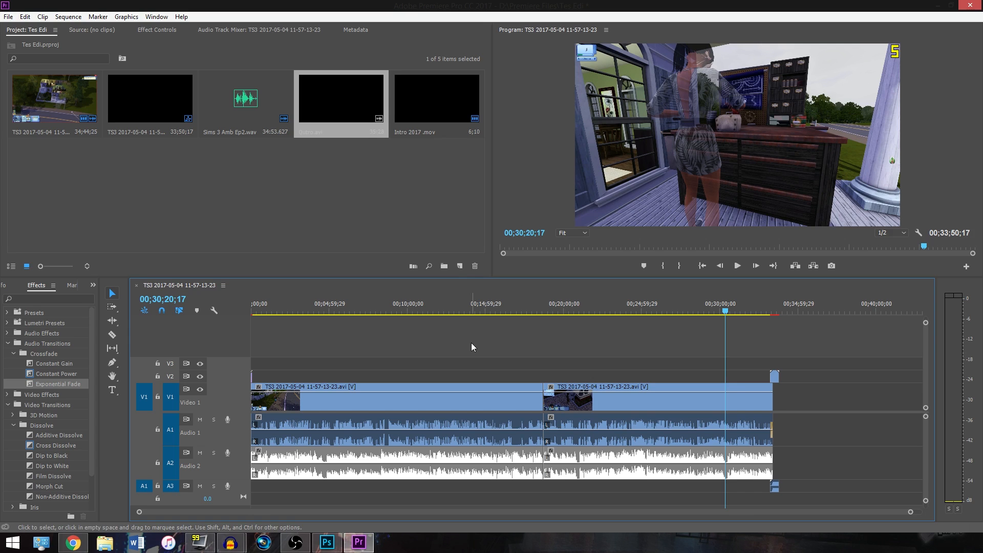
Open the media export settings for the finished sequence.
key("alt")
key("alt+f")
left_click(8, 17)
left_click(8, 16)
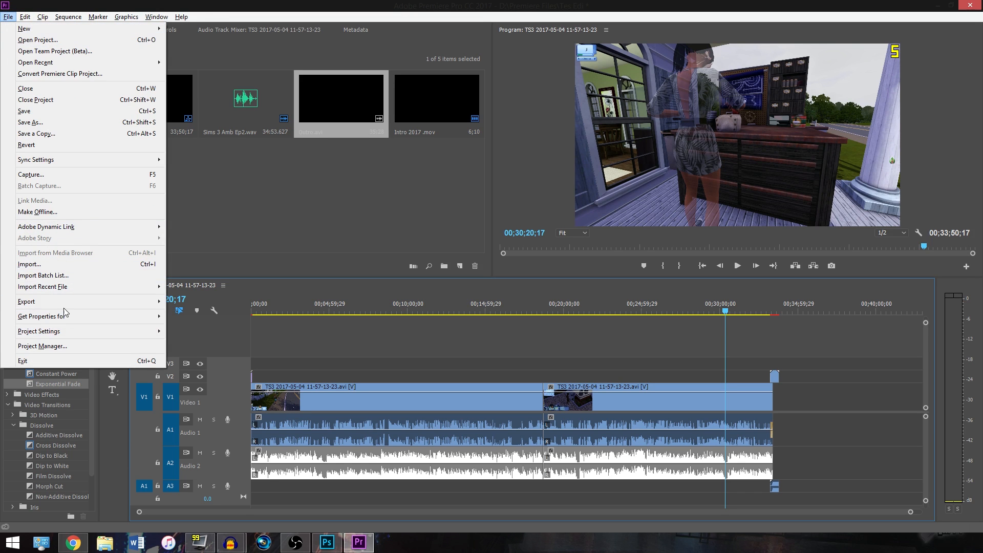
mouse_move(83, 302)
left_click(225, 301)
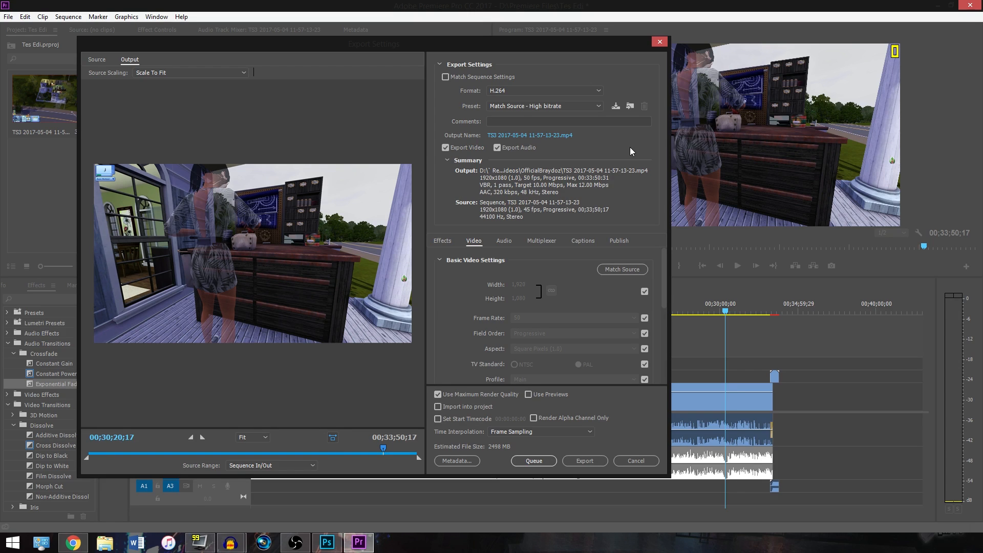
Select the 1080p YouTube export preset and look through its basic video settings.
left_click(581, 106)
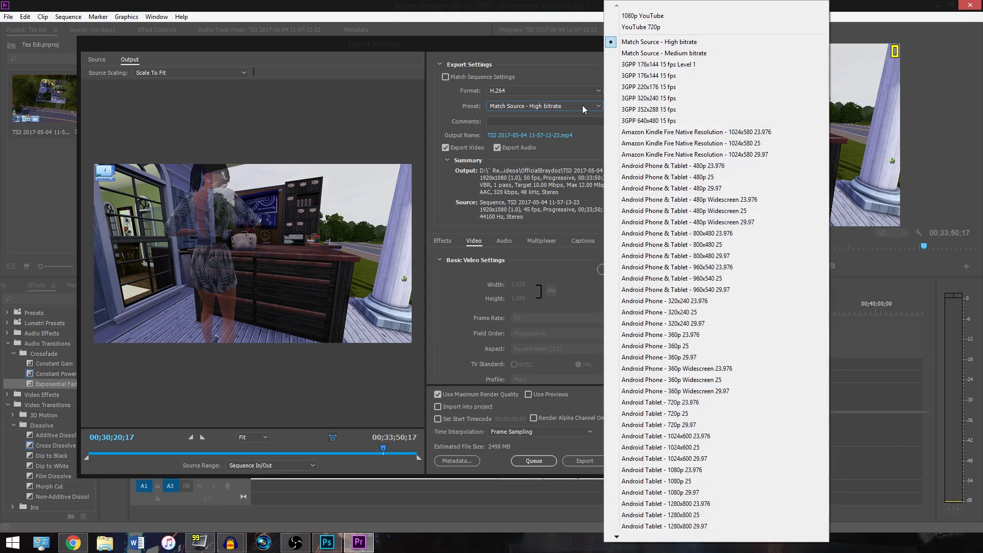
left_click(647, 16)
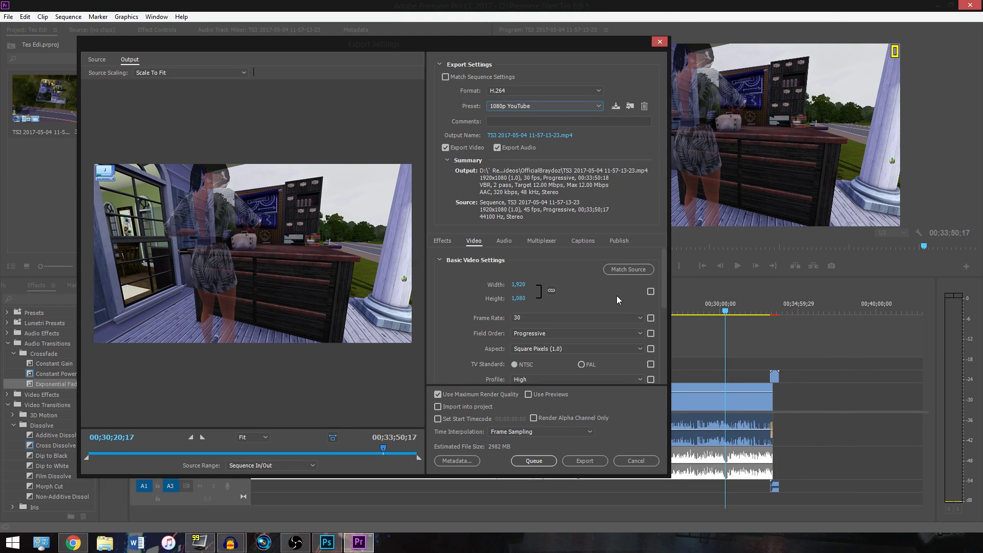
scroll(447, 293, "down", 2)
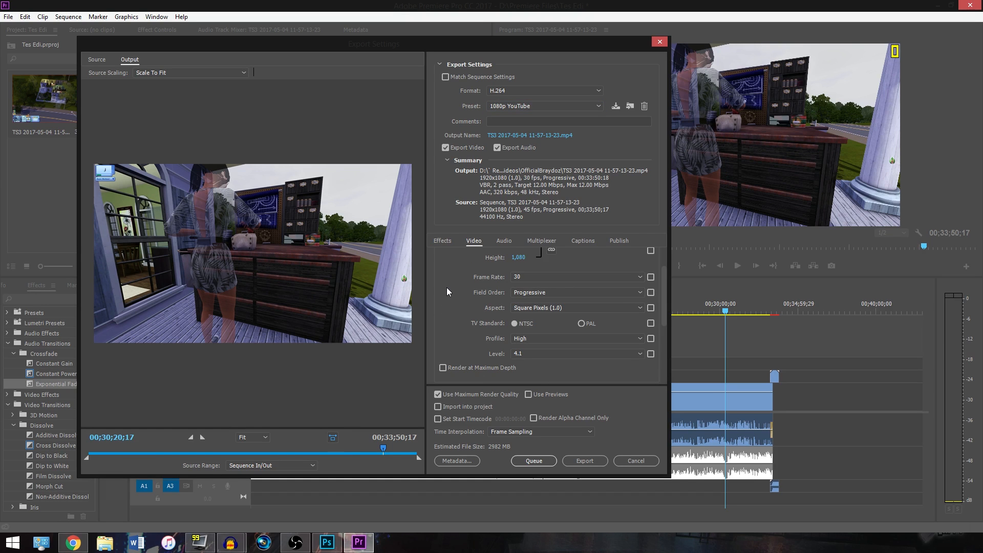
Examine the bitrate settings and the output file's save location for the 1080p YouTube export.
scroll(446, 287, "down", 5)
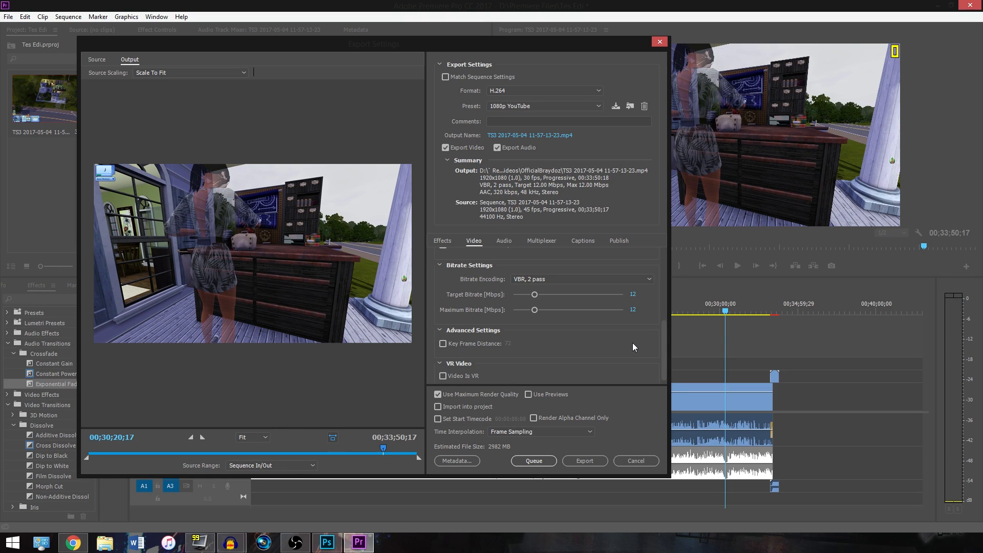
scroll(622, 337, "down", 1)
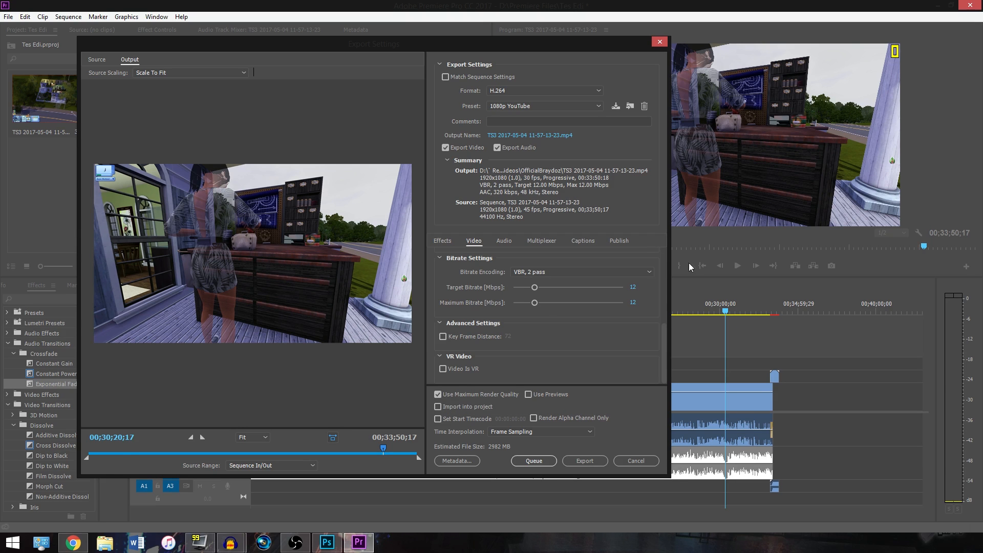
left_click(552, 137)
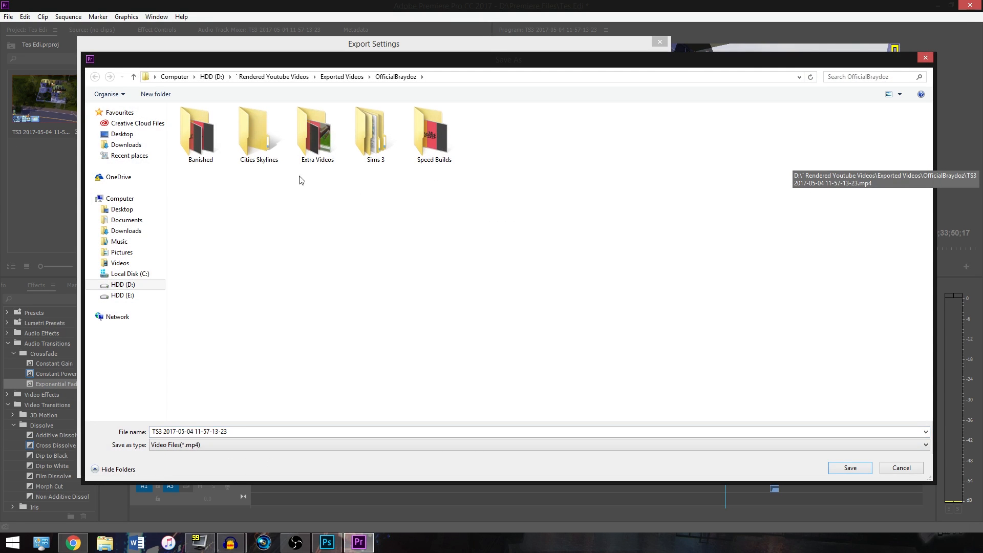
left_click(929, 60)
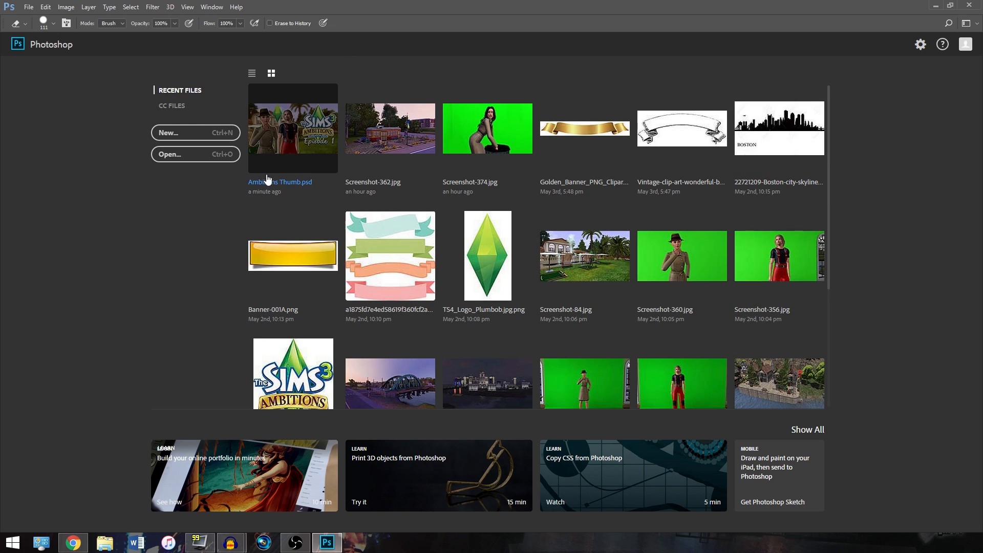
Open Ambitions Thumb.psd in Photoshop and move the figure in red trousers on Layer 2 slightly to the left.
left_click(312, 133)
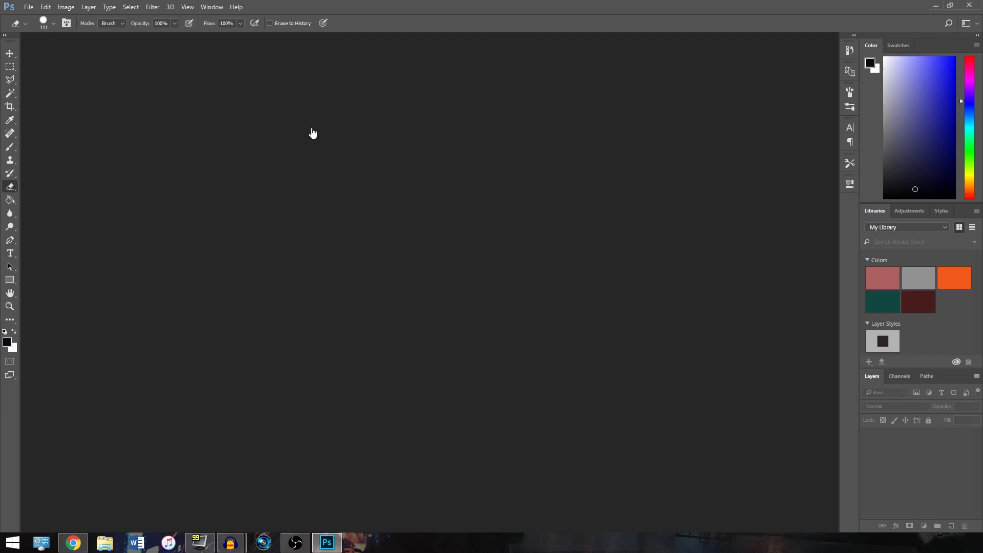
left_click(607, 68)
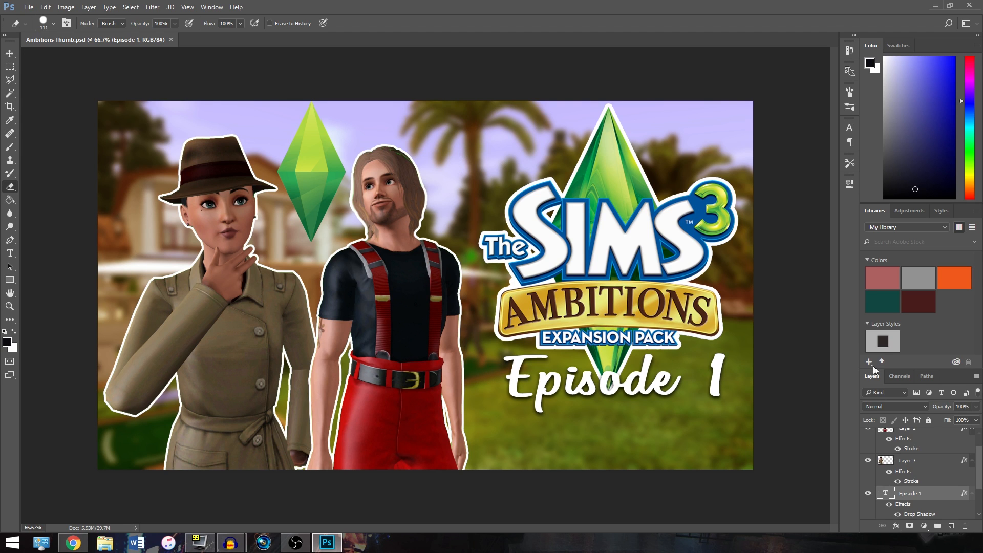
left_click(915, 471)
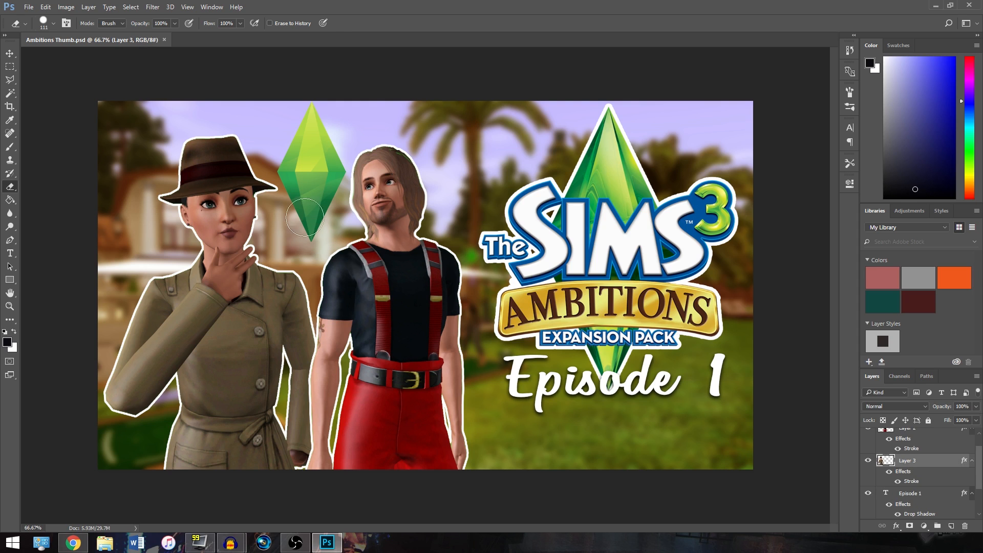
left_click(9, 53)
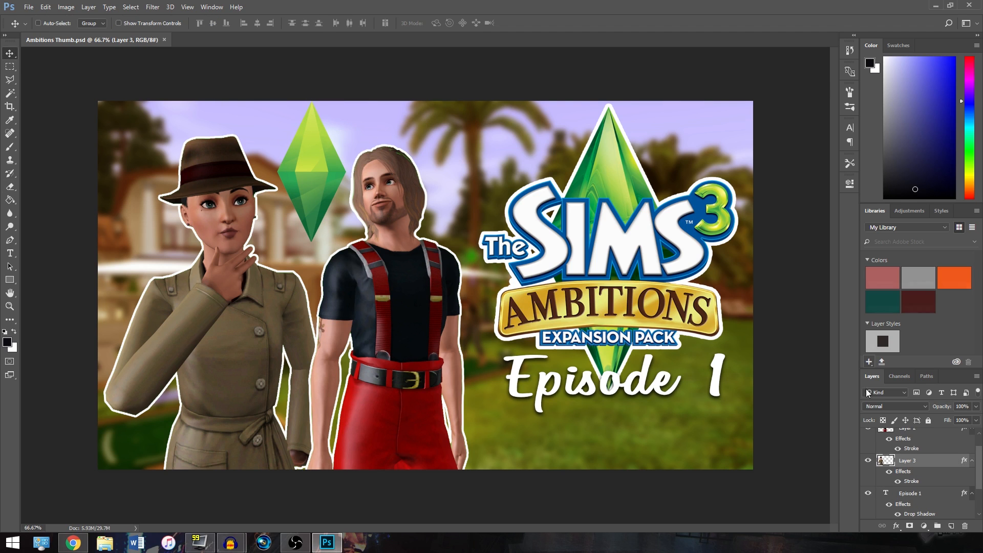
scroll(899, 444, "up", 2)
left_click(902, 448)
left_click_drag(392, 330, 390, 329)
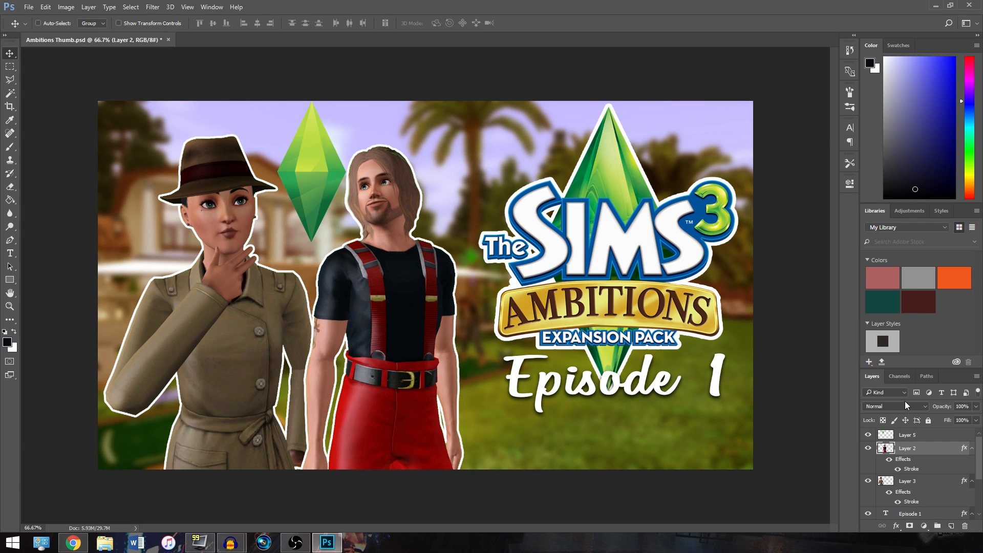
left_click(29, 7)
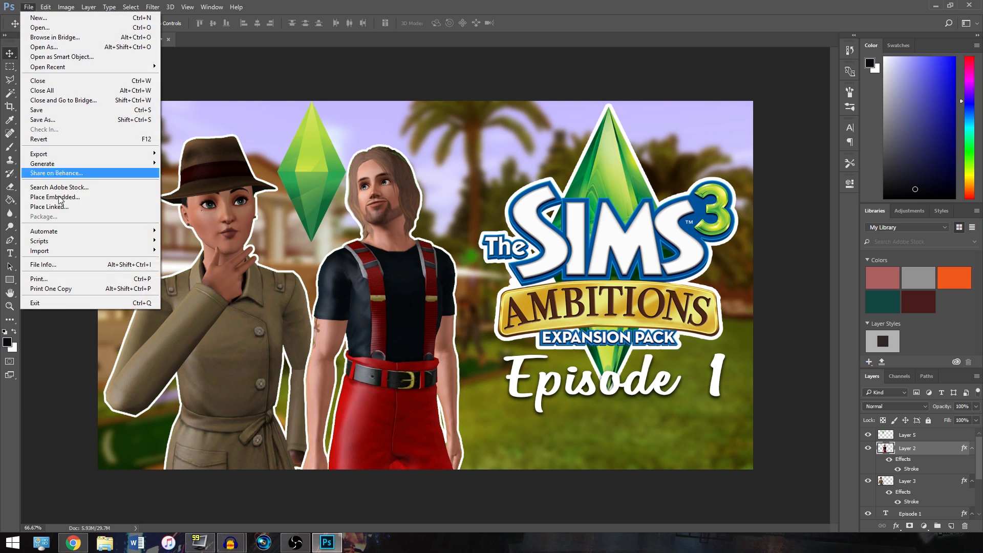
left_click(71, 120)
left_click(180, 94)
left_click(431, 223)
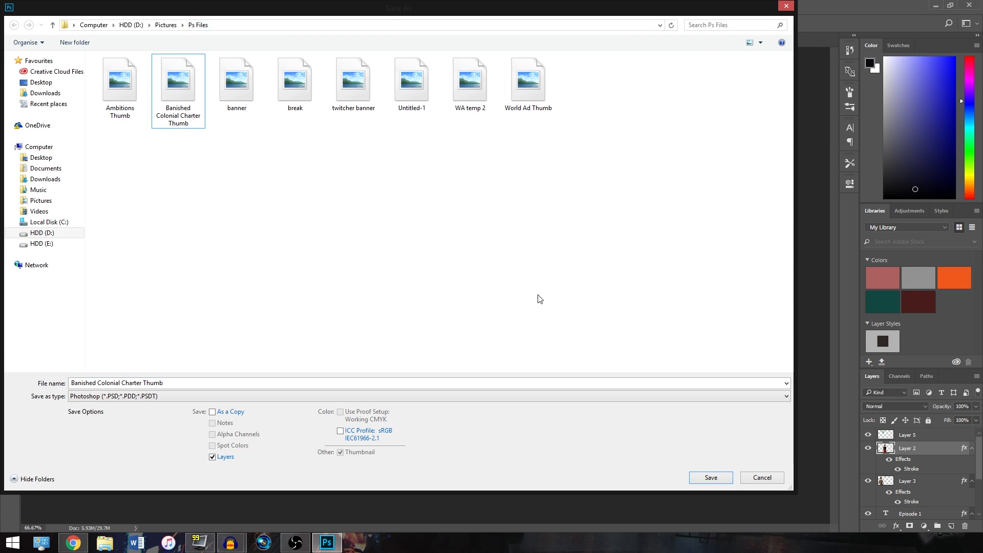
left_click(787, 6)
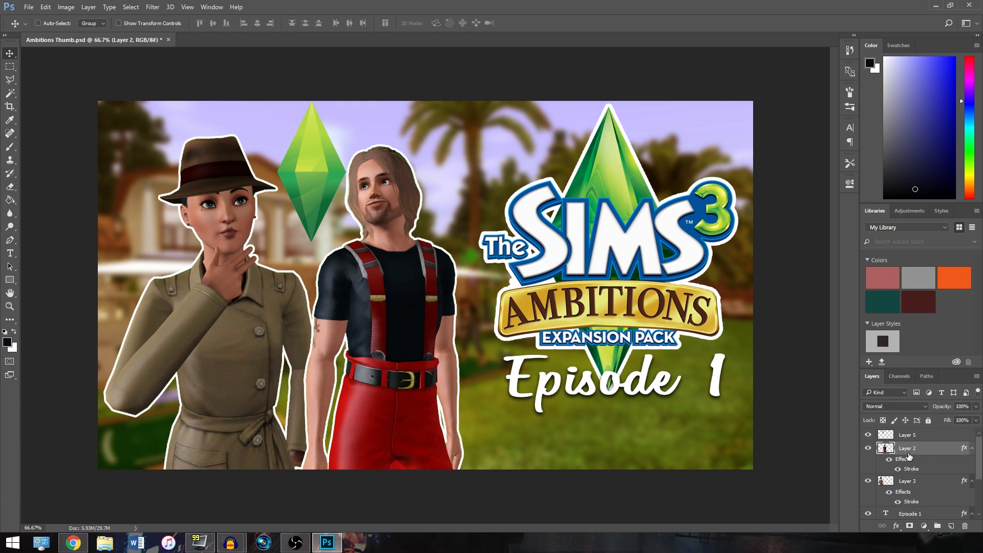
Change the thumbnail's episode text to Episode 2.
scroll(909, 457, "down", 2)
double_click(887, 474)
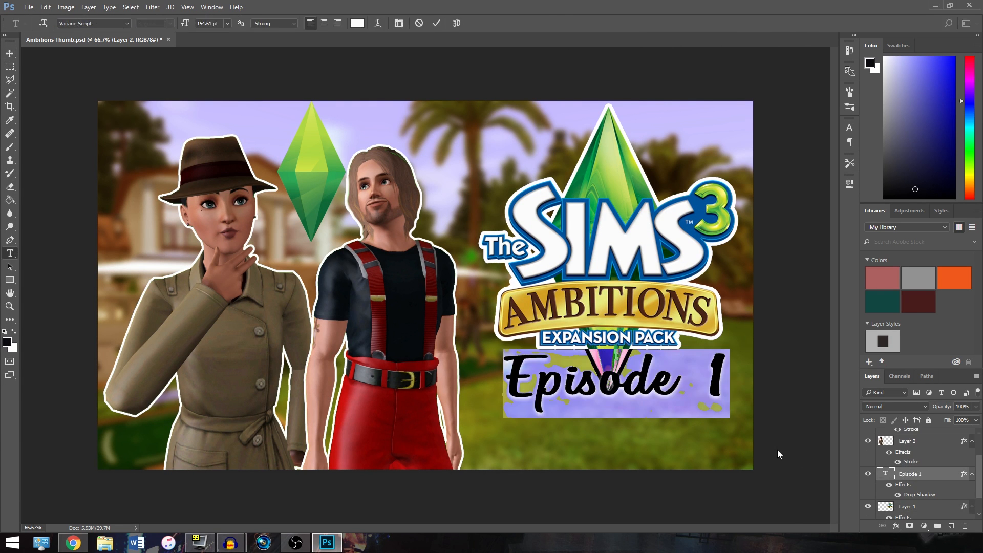
key("Right")
key("BackSpace")
type("2")
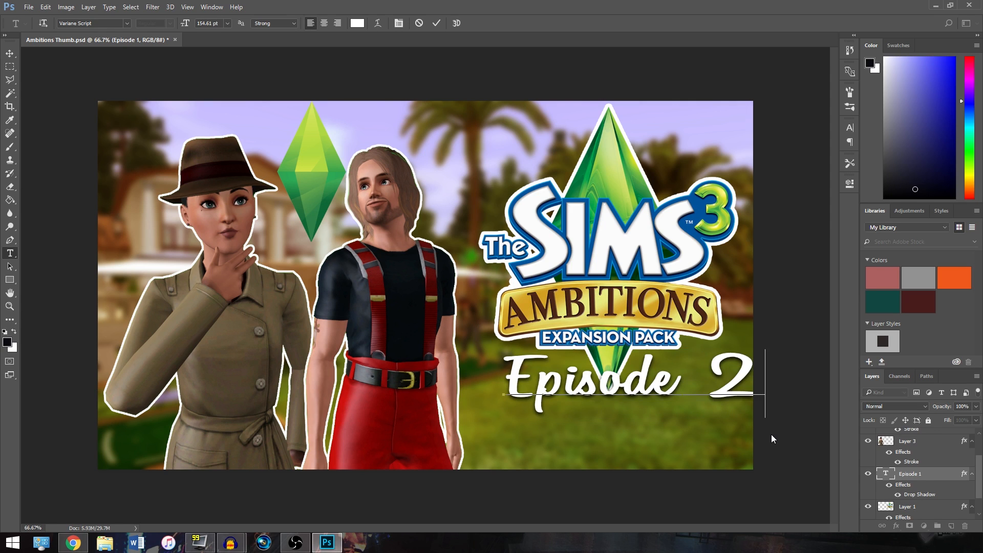
Shift the figure in the hat slightly left and move the Episode 2 text left so it fits inside the canvas.
left_click(909, 451)
key("v")
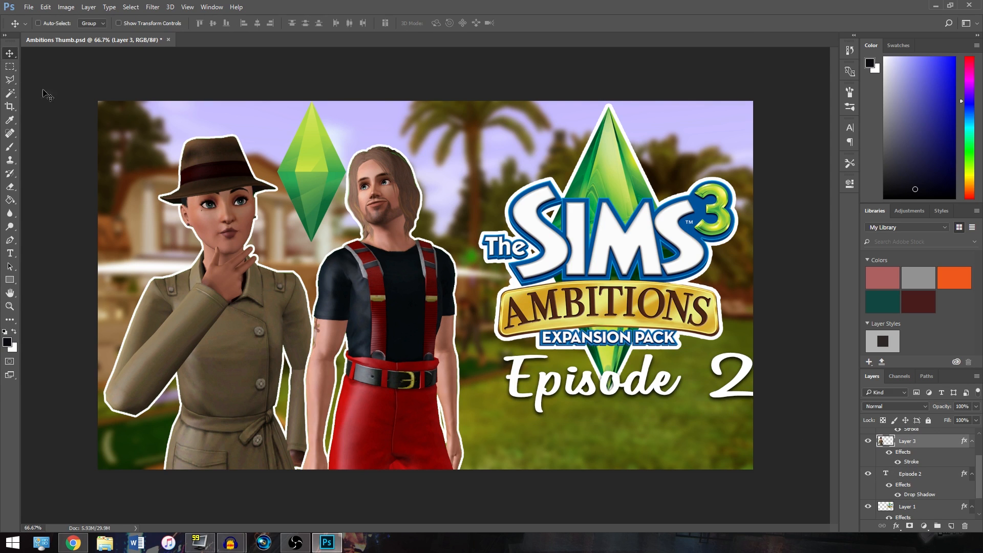
left_click_drag(563, 383, 547, 383)
left_click_drag(554, 382, 554, 381)
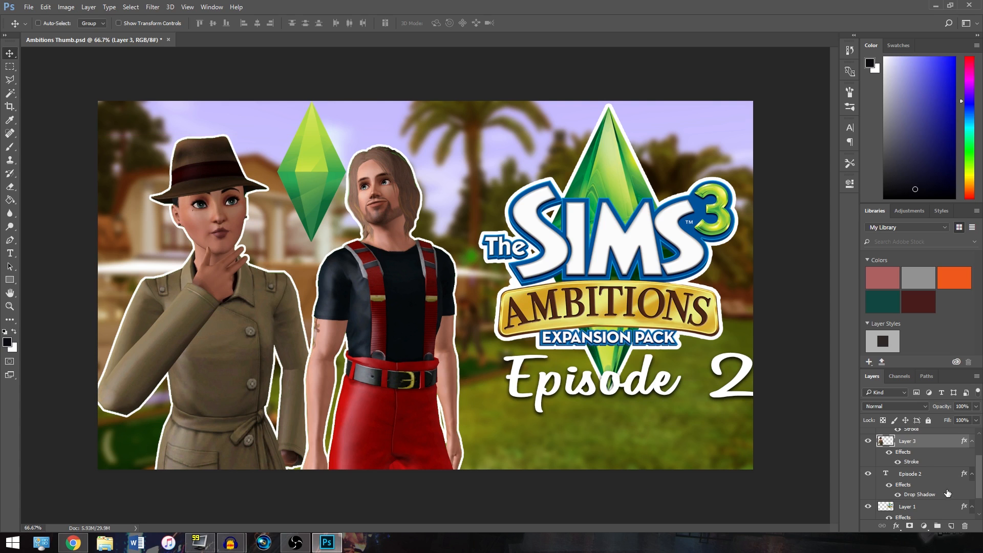
left_click(910, 474)
left_click_drag(642, 387, 616, 388)
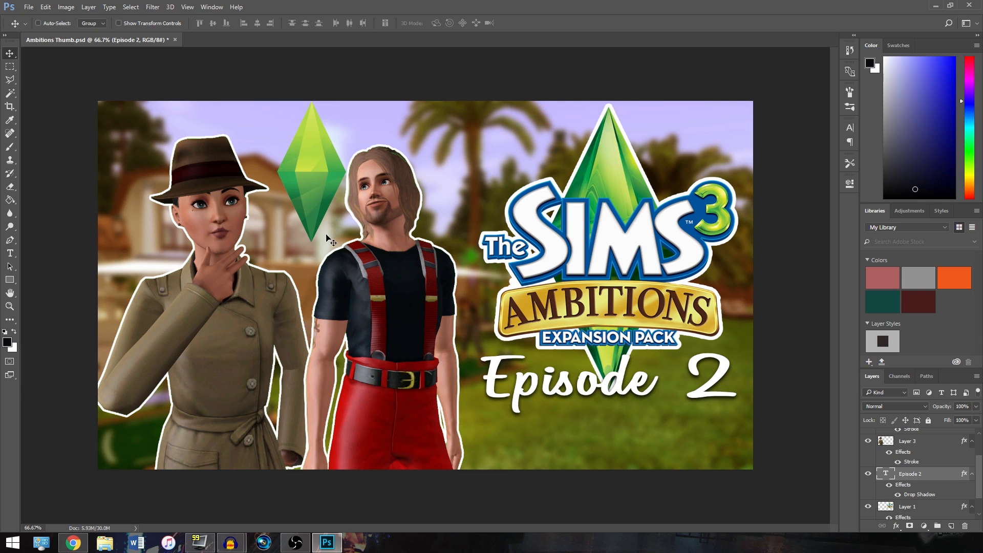
Delete the two character layers, Layer 3 and Layer 2, from the thumbnail.
scroll(922, 482, "up", 1)
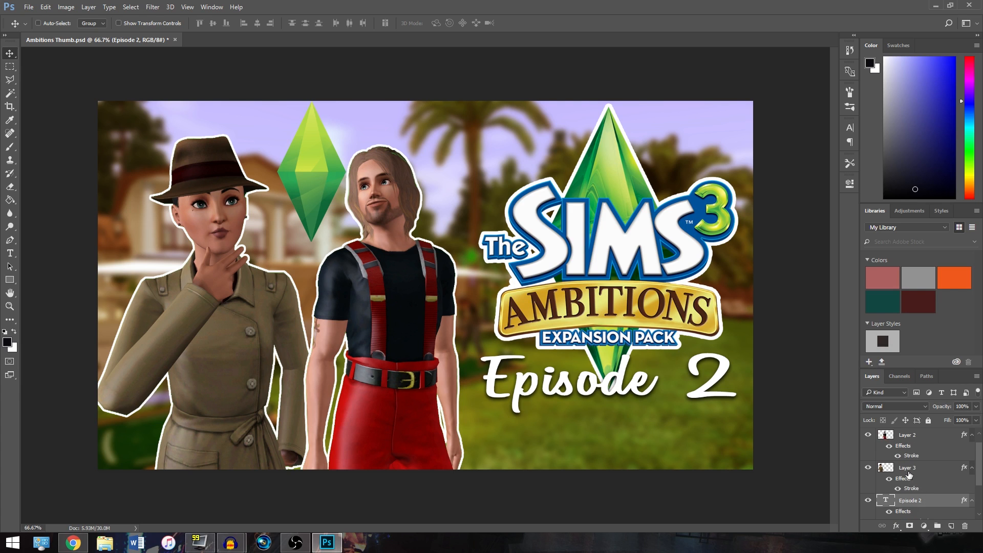
left_click(909, 476)
key("Delete")
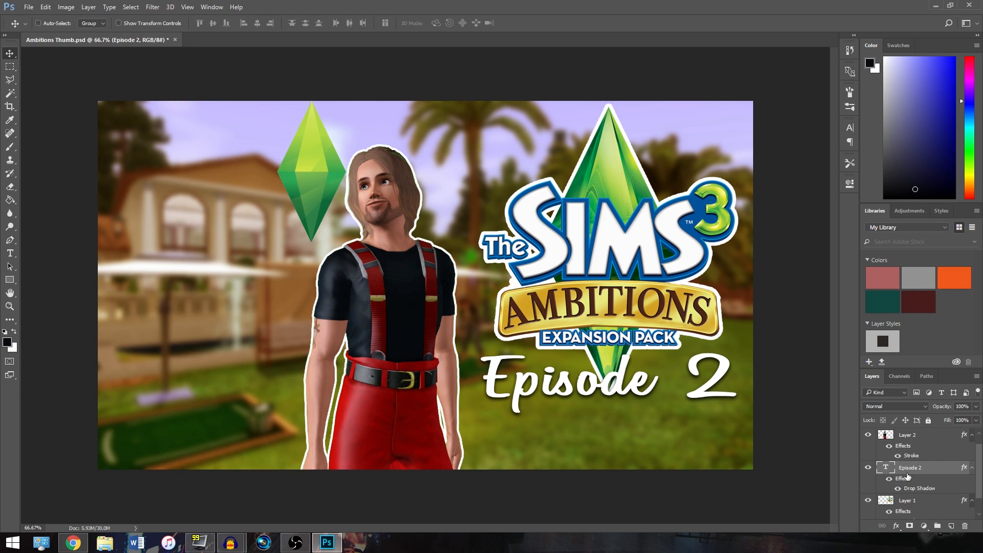
left_click(912, 436)
key("Delete")
Move the restored Layer 2 figure up and to the right, and delete its layer.
left_click(28, 7)
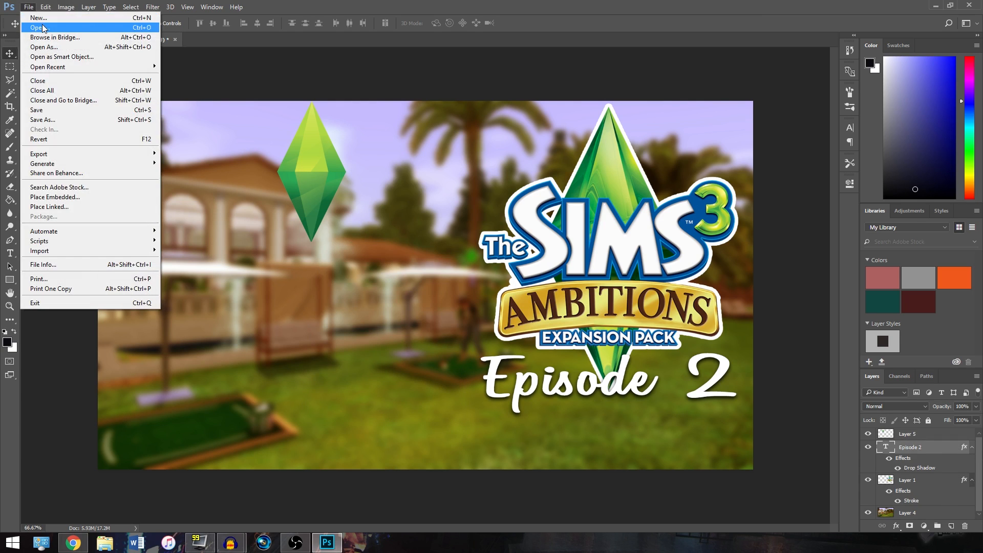
left_click(38, 29)
left_click(293, 184)
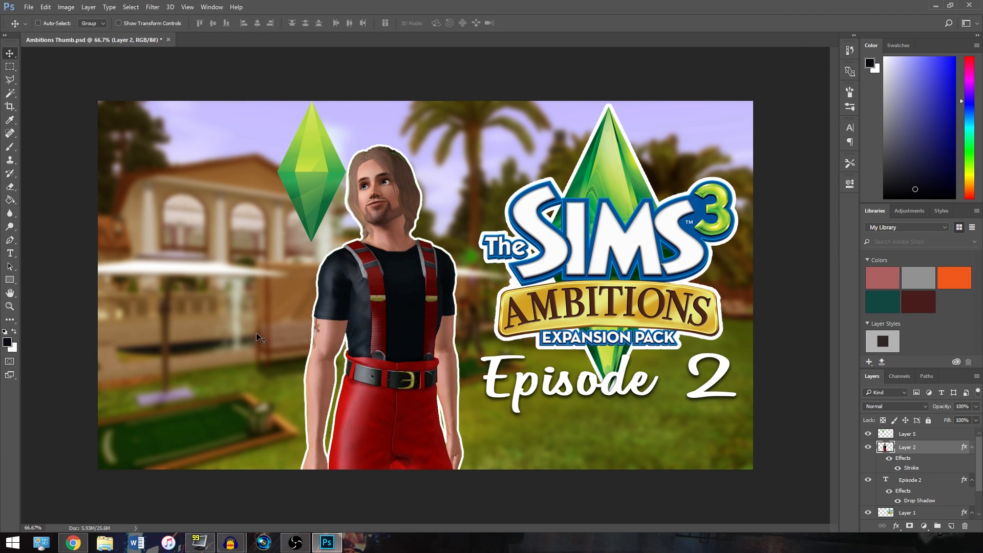
left_click_drag(386, 330, 395, 311)
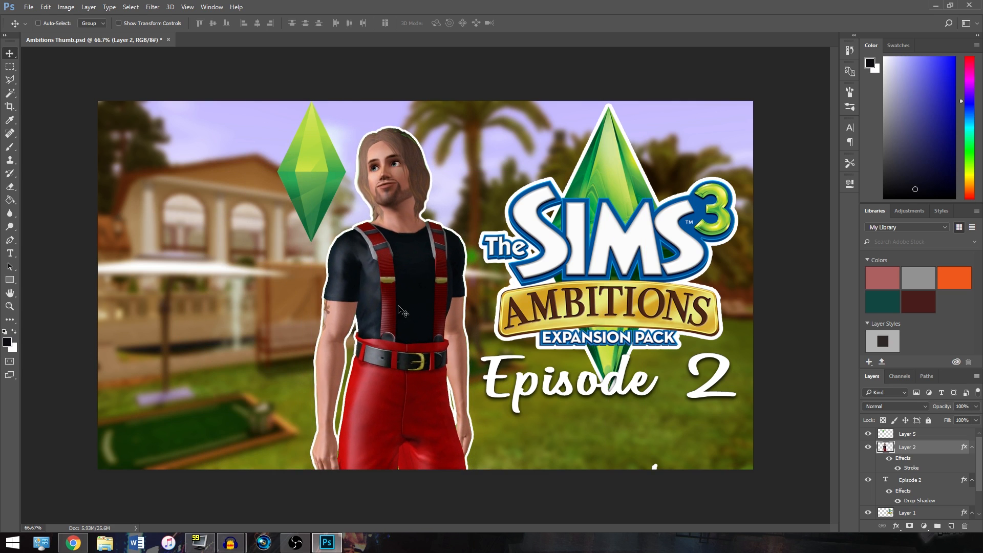
key("Delete")
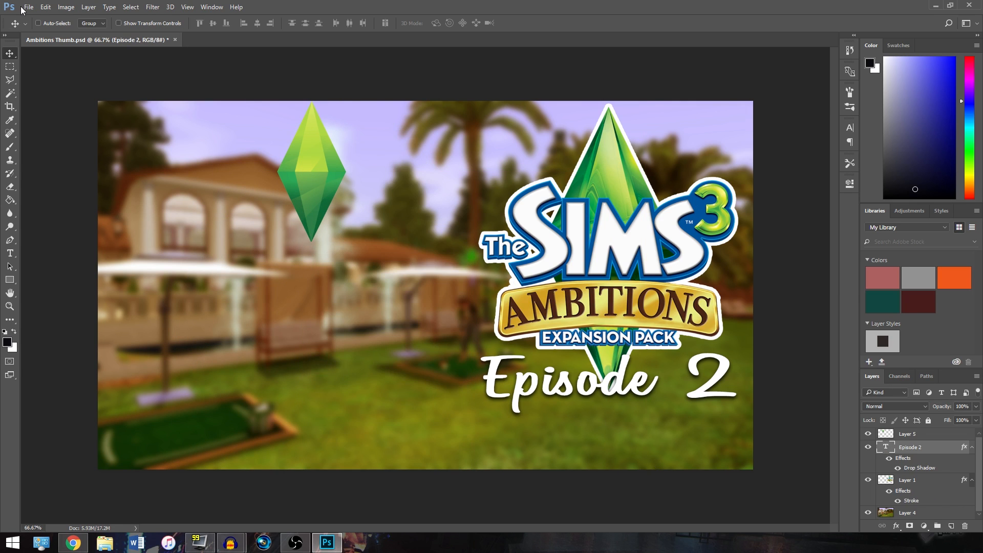
Open the green-screen image Screenshot-352 from The Sims 3 Screenshots folder.
left_click(30, 7)
left_click(41, 26)
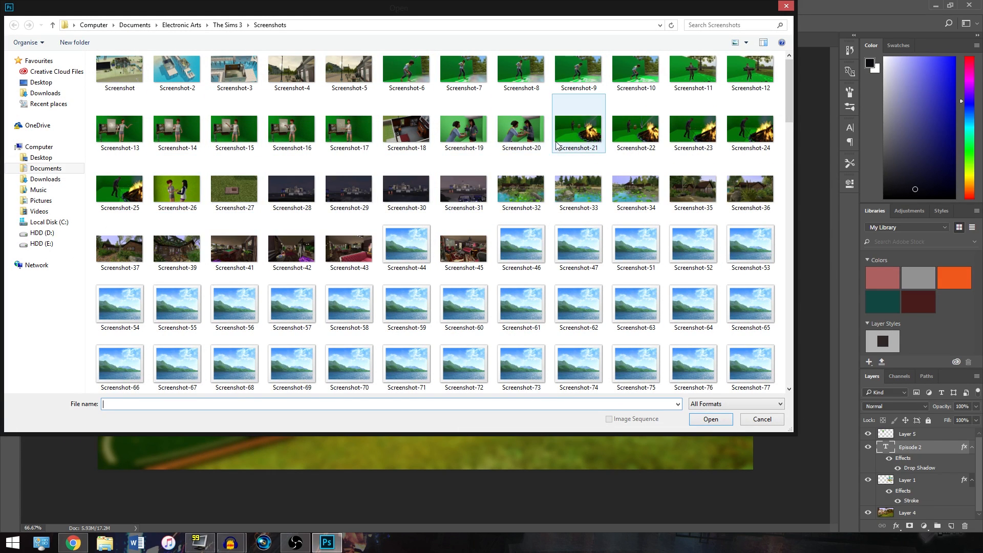
left_click(579, 138)
scroll(579, 137, "down", 10)
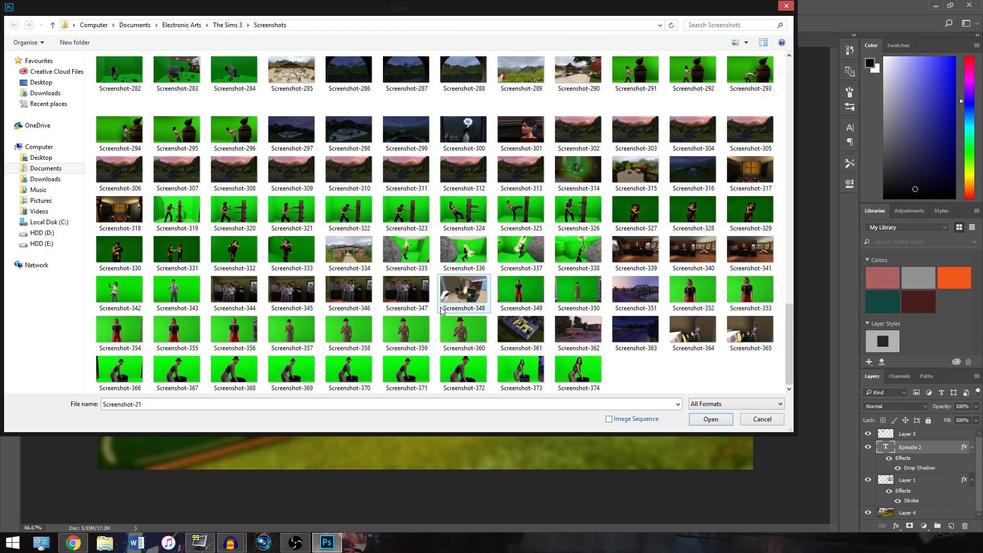
double_click(705, 289)
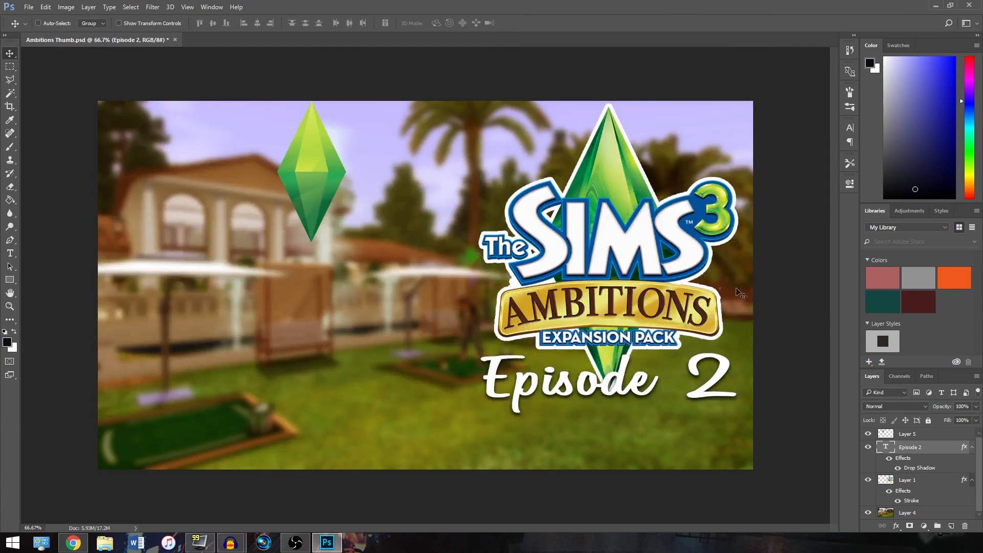
Convert the screenshot's locked background into a regular layer with the default name.
right_click(920, 444)
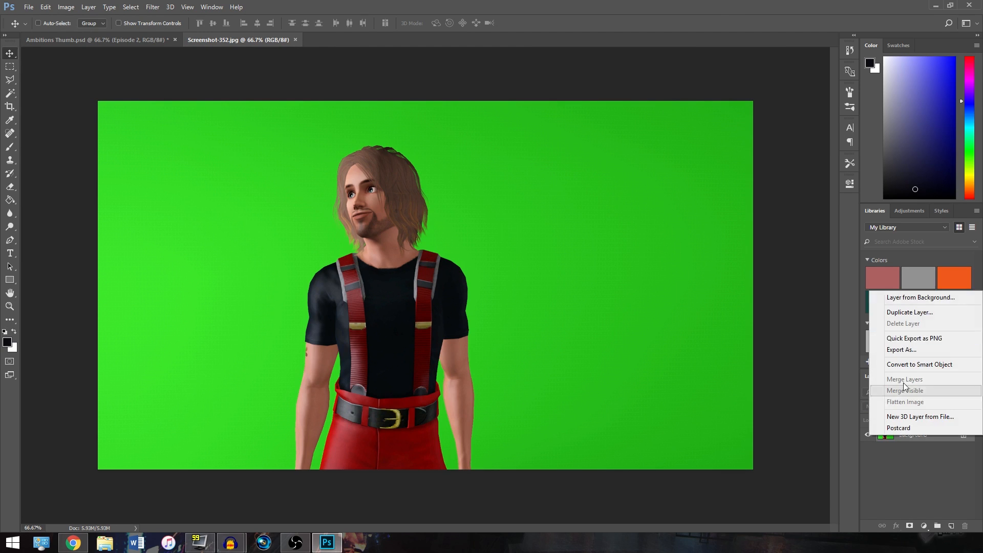
left_click(917, 300)
key("Return")
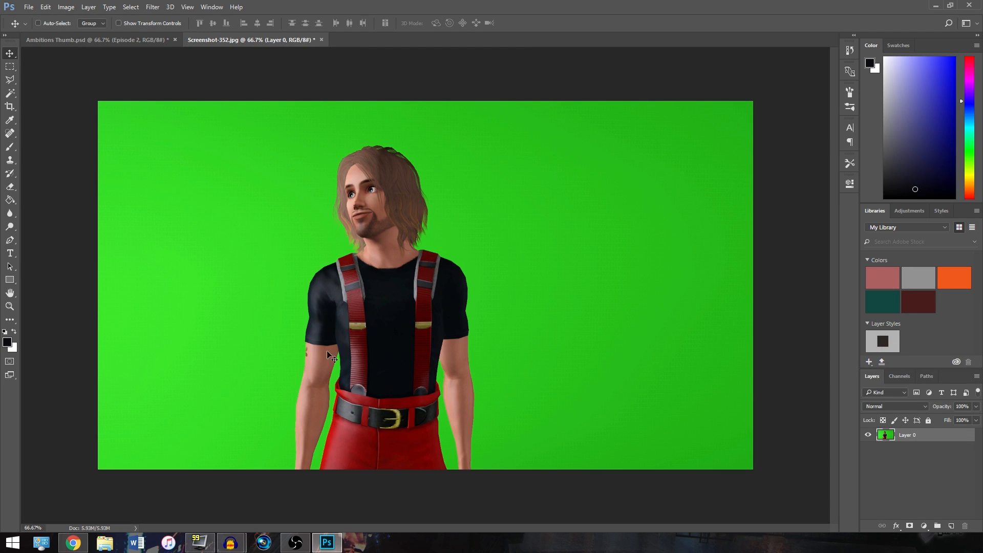
Select the green area surrounding the character with the Magic Wand tool and delete it.
left_click(11, 94)
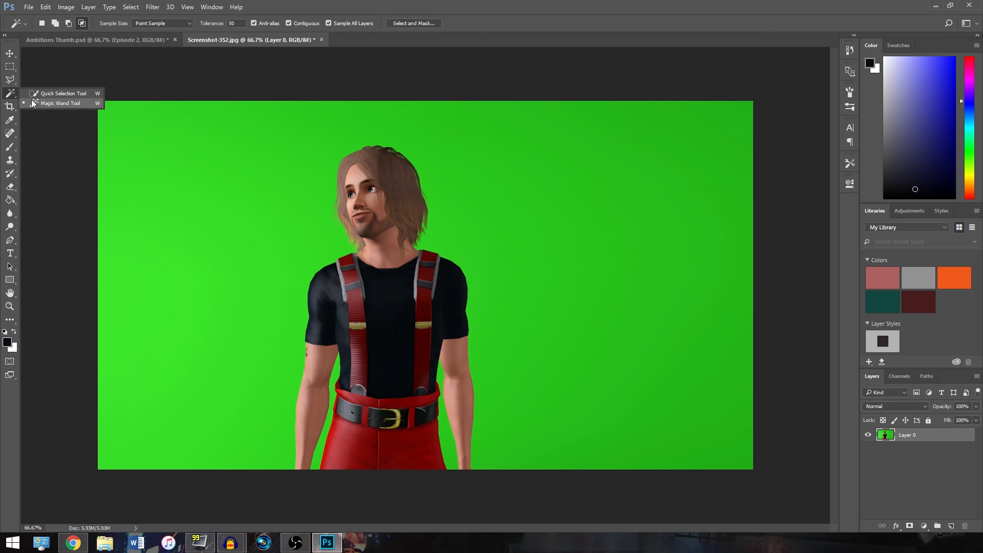
left_click(268, 230)
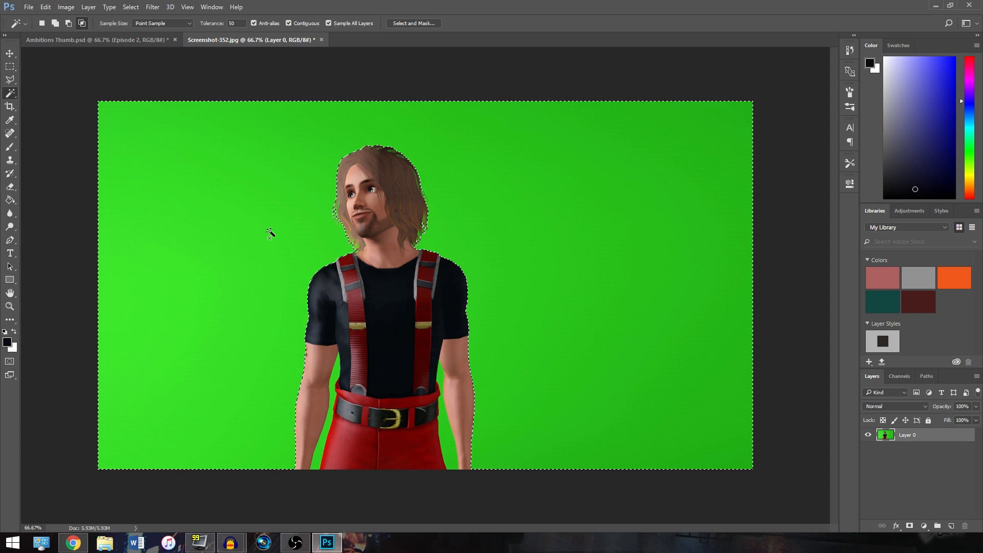
key("Delete")
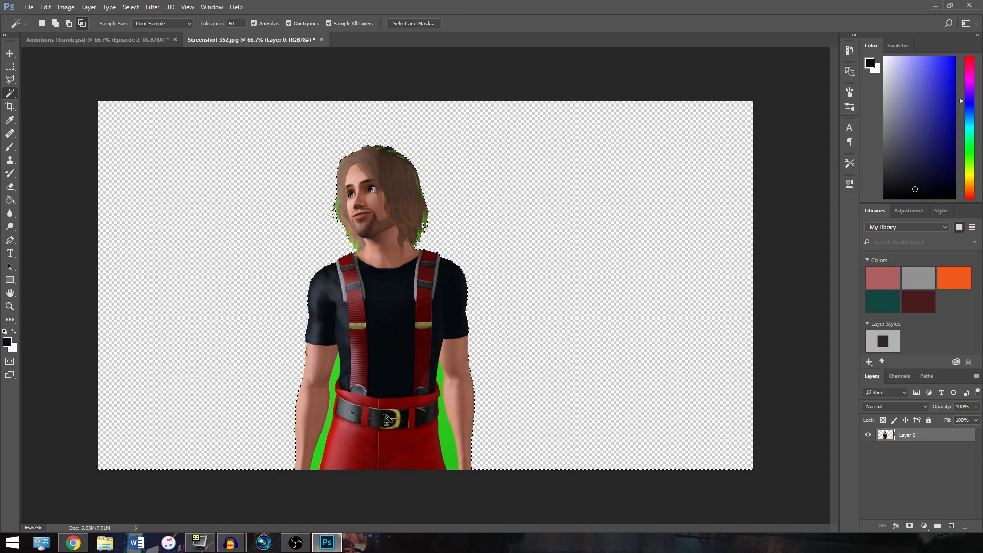
Select and delete the remaining green gaps between the character's arms and body on both sides.
left_click(329, 426, "shift")
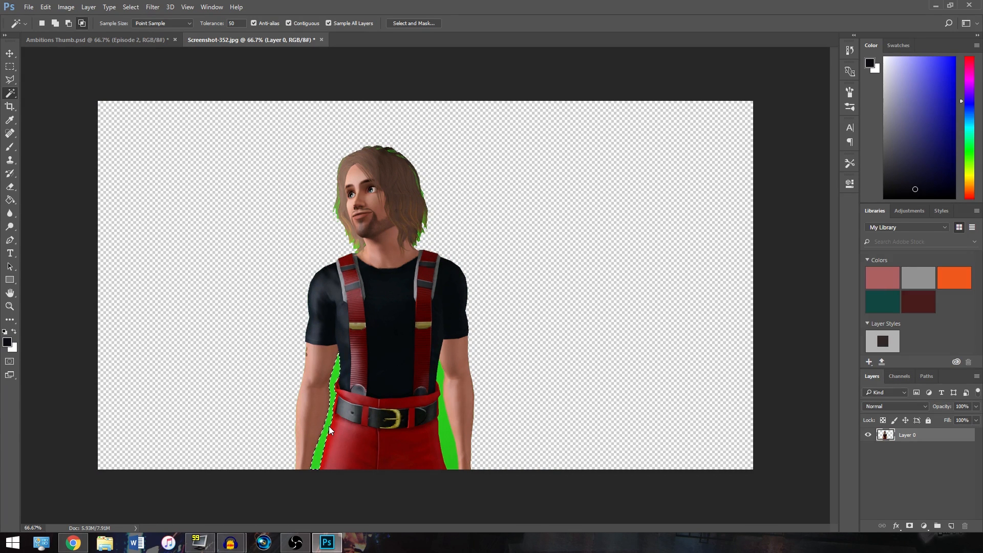
key("Delete")
left_click(448, 434)
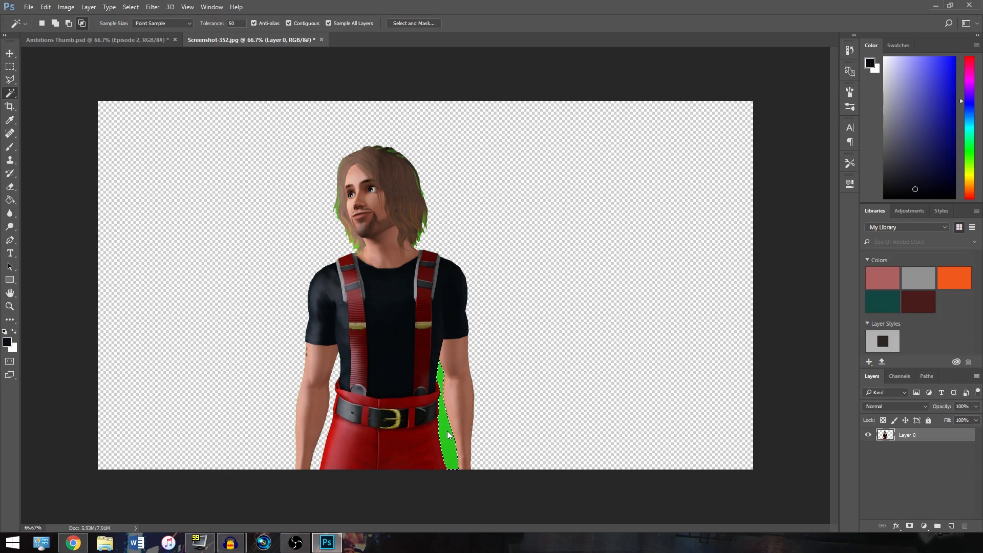
key("Delete")
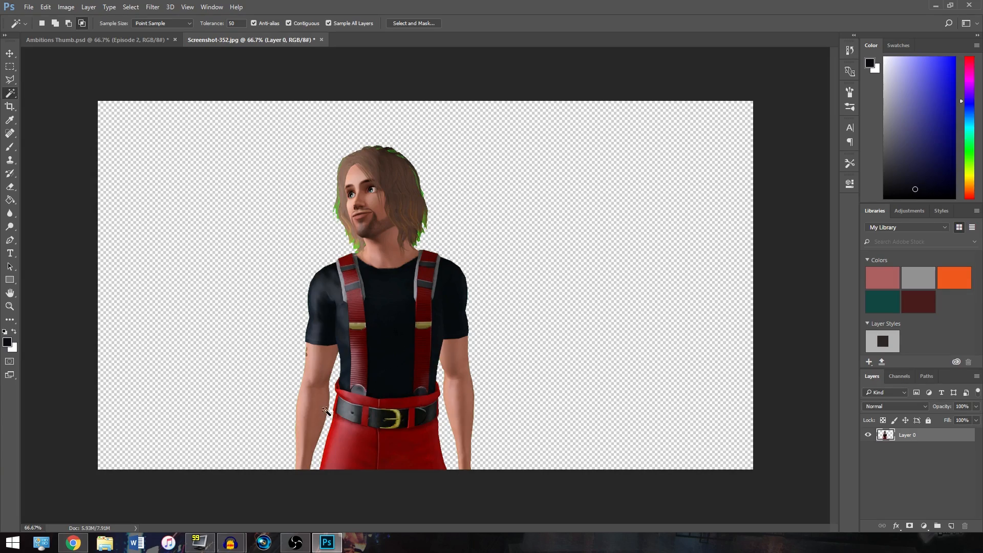
scroll(326, 411, "up", 5)
scroll(221, 348, "down", 4)
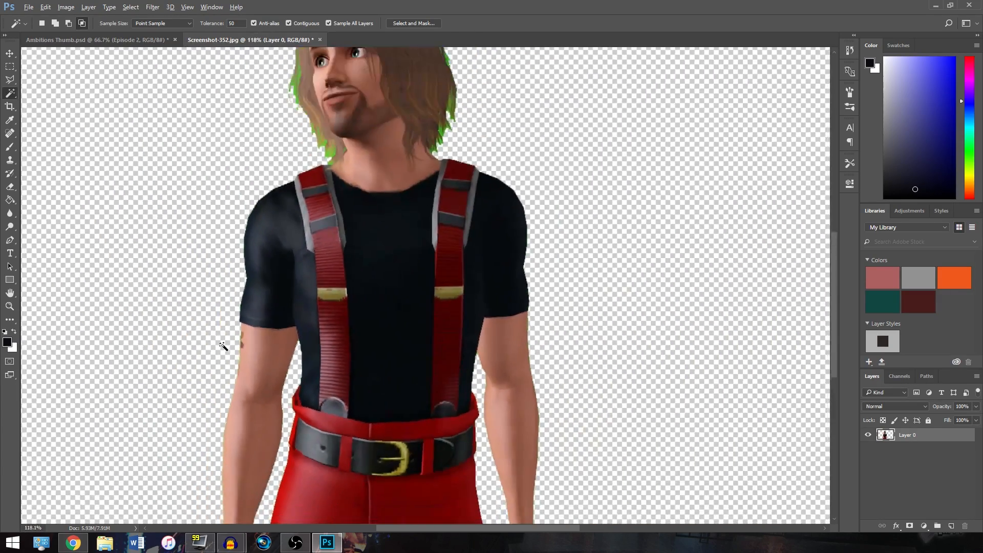
Choose the Eraser tool with a 111 px brush and raise its hardness to about 85%, framing the character's head.
scroll(222, 348, "down", 3)
scroll(408, 123, "up", 5)
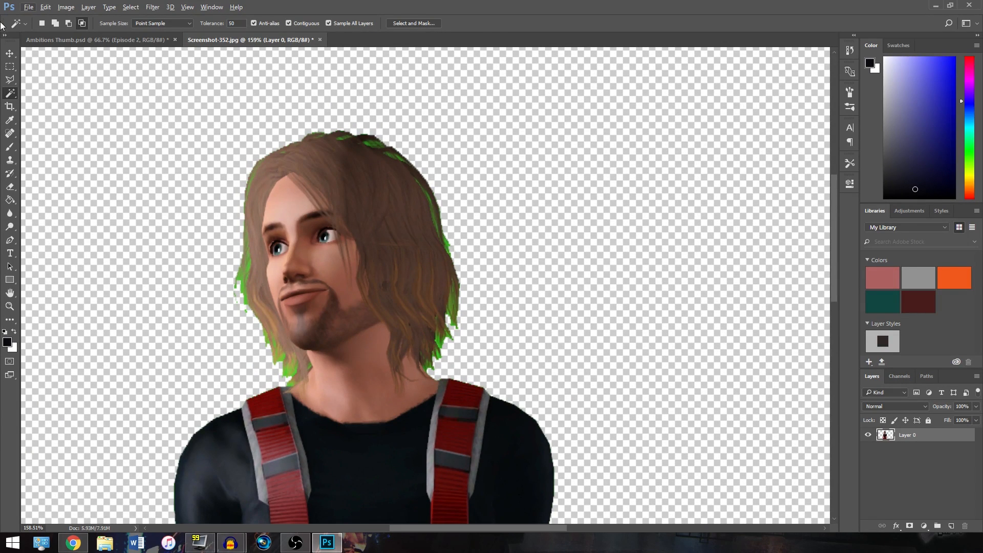
left_click(10, 54)
left_click_drag(306, 211, 397, 155)
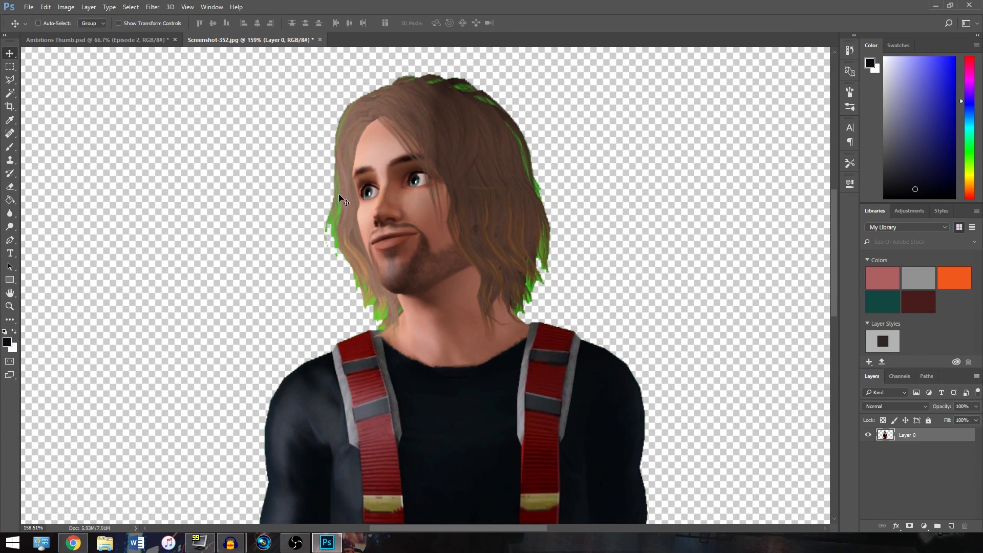
left_click_drag(578, 97, 604, 173)
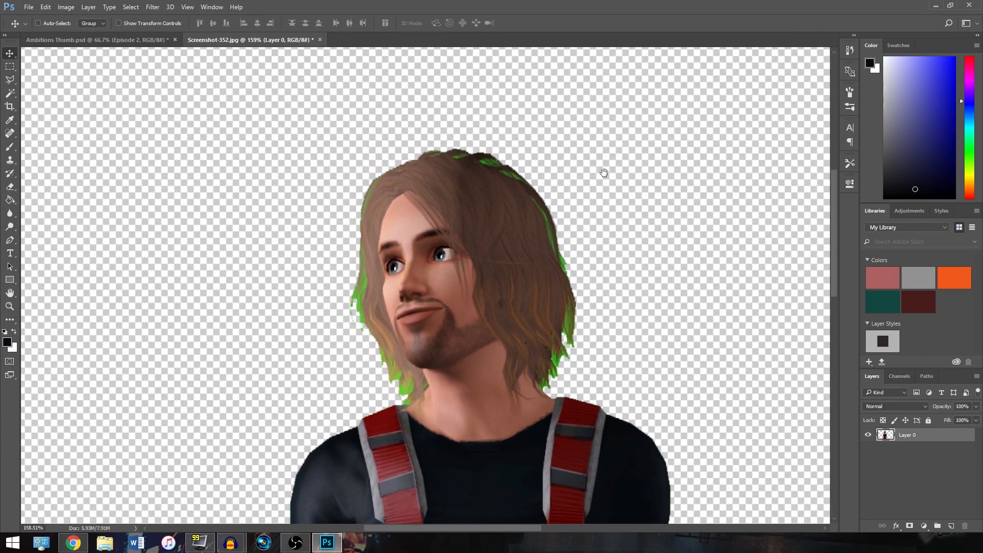
left_click(10, 190)
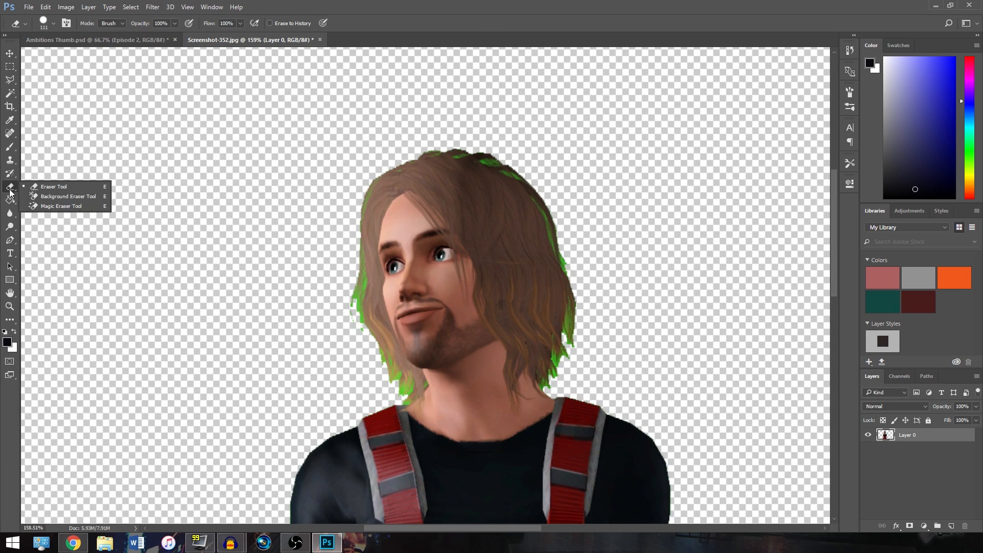
left_click(72, 187)
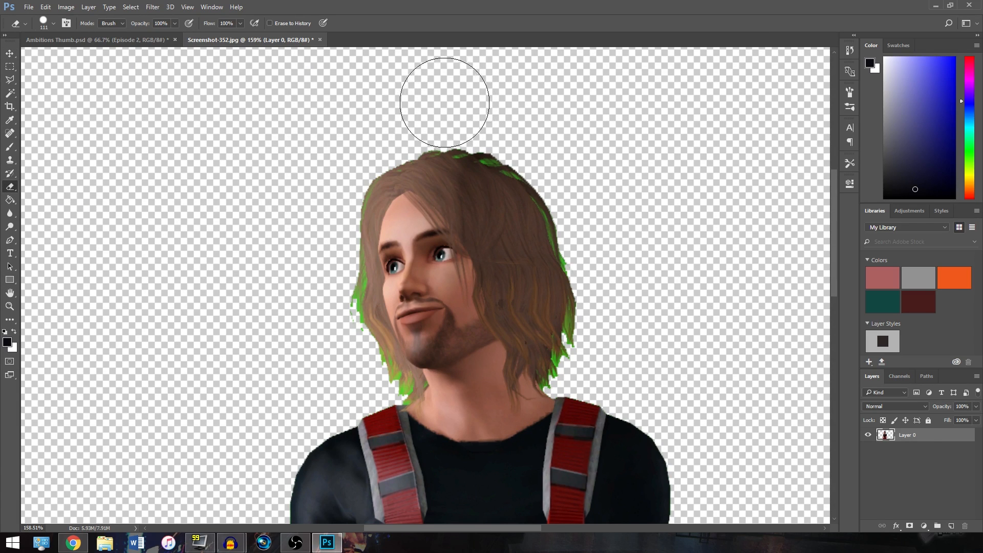
right_click(239, 154)
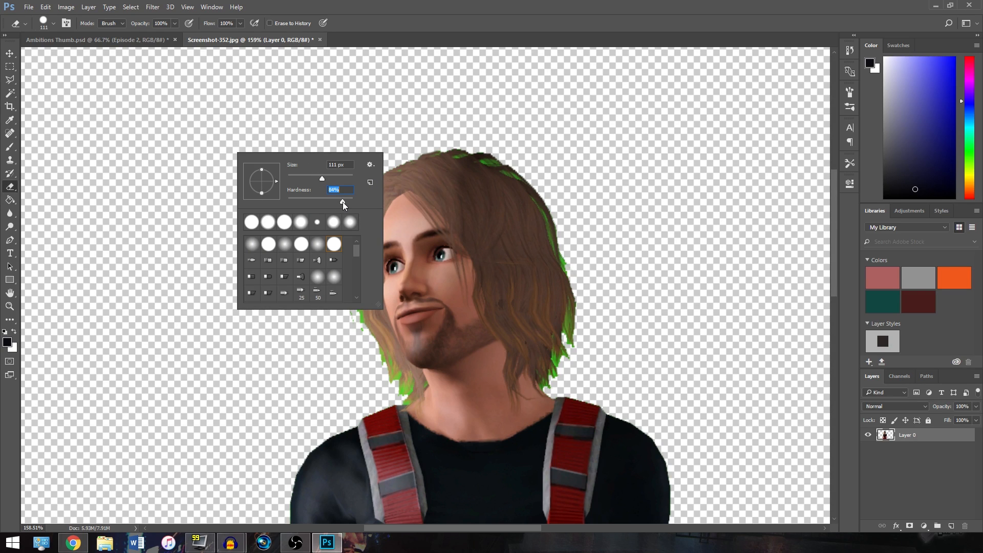
key("Return")
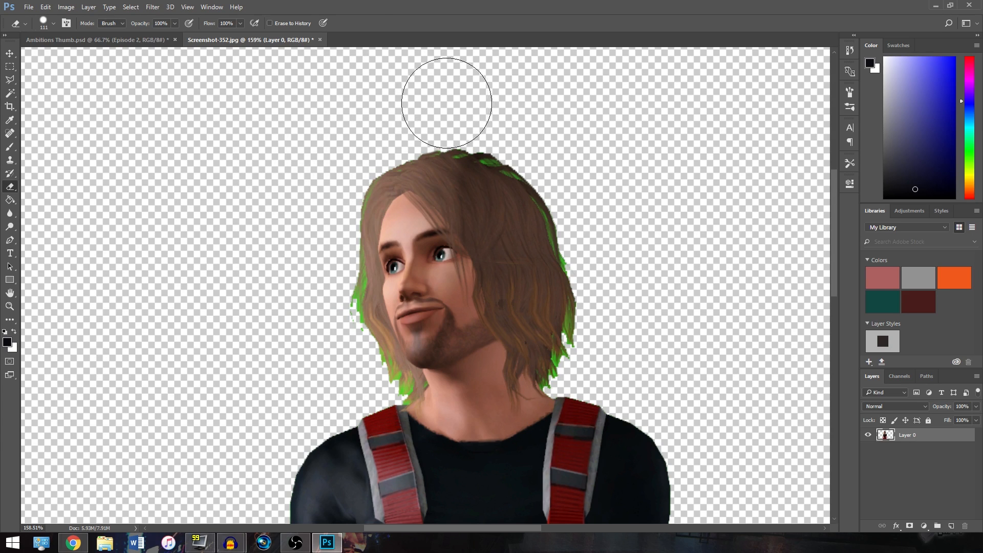
Reduce the eraser to 66 px and erase the green fringe along the top and both sides of the character's hair.
mouse_move(466, 109)
left_mouse_down()
mouse_move(479, 101)
mouse_move(519, 118)
mouse_move(533, 109)
left_mouse_up()
scroll(522, 110, "up", 2)
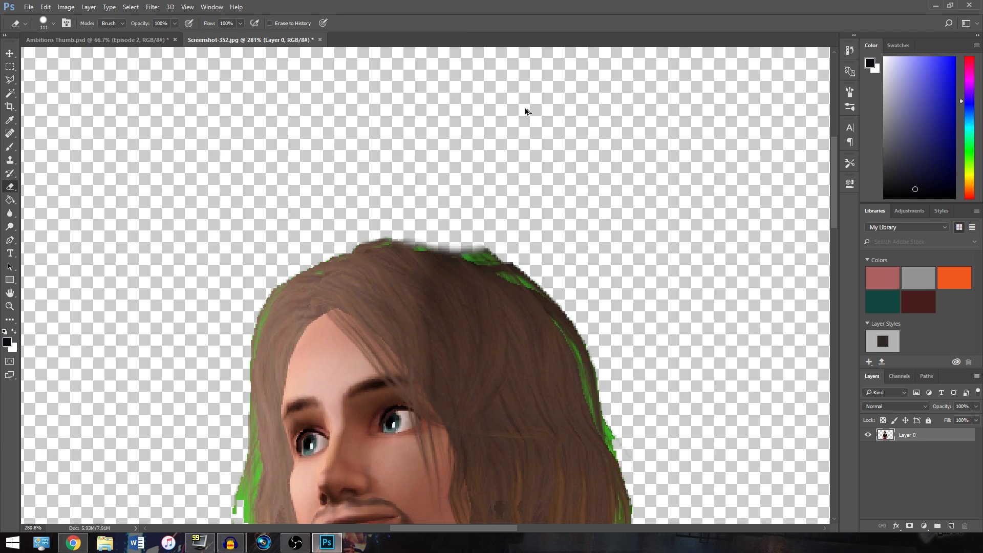
right_click(571, 165)
double_click(680, 177)
type("66")
key("Return")
mouse_move(414, 194)
left_mouse_down()
mouse_move(474, 211)
mouse_move(575, 263)
mouse_move(614, 323)
mouse_move(644, 433)
left_mouse_up()
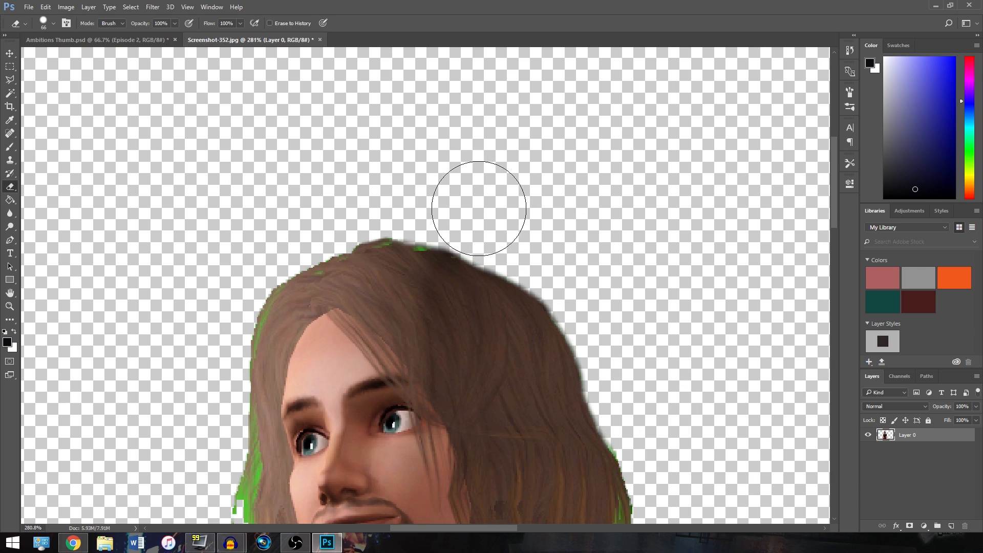
left_click_drag(418, 200, 378, 198)
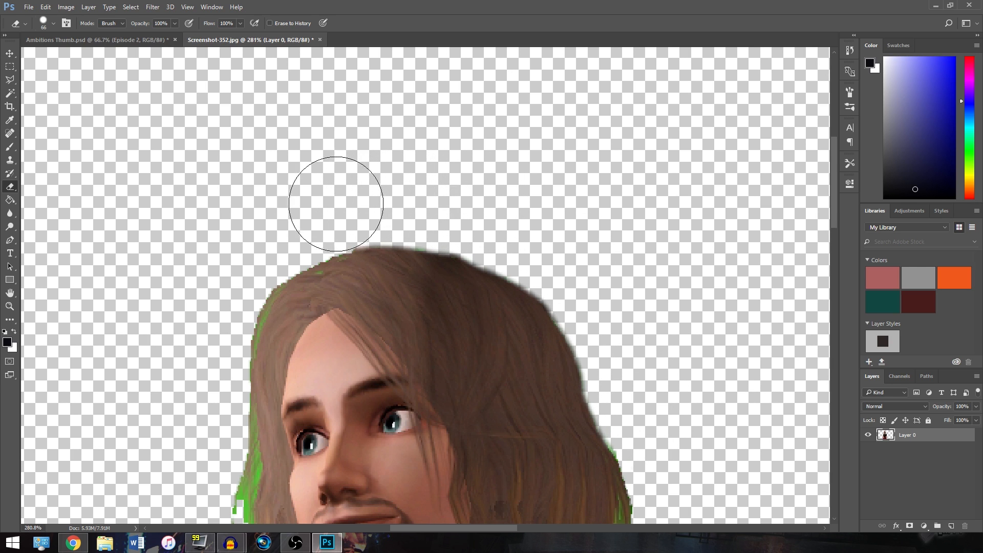
mouse_move(246, 255)
left_mouse_down()
mouse_move(212, 334)
mouse_move(207, 407)
mouse_move(240, 252)
mouse_move(236, 181)
mouse_move(193, 212)
mouse_move(196, 239)
mouse_move(210, 214)
mouse_move(217, 267)
mouse_move(211, 347)
mouse_move(268, 443)
left_mouse_up()
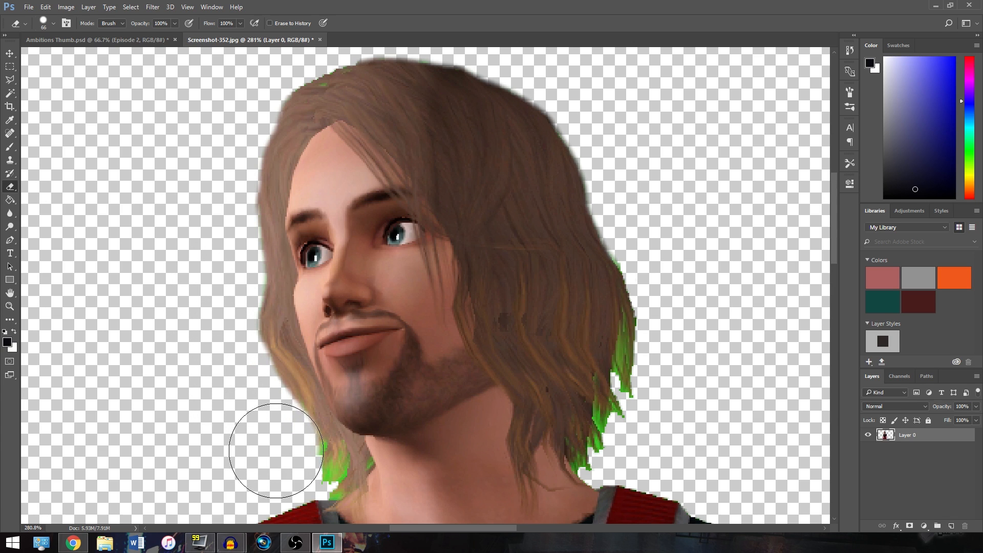
mouse_move(647, 220)
left_mouse_down()
mouse_move(700, 325)
mouse_move(678, 292)
mouse_move(655, 412)
mouse_move(642, 427)
left_mouse_up()
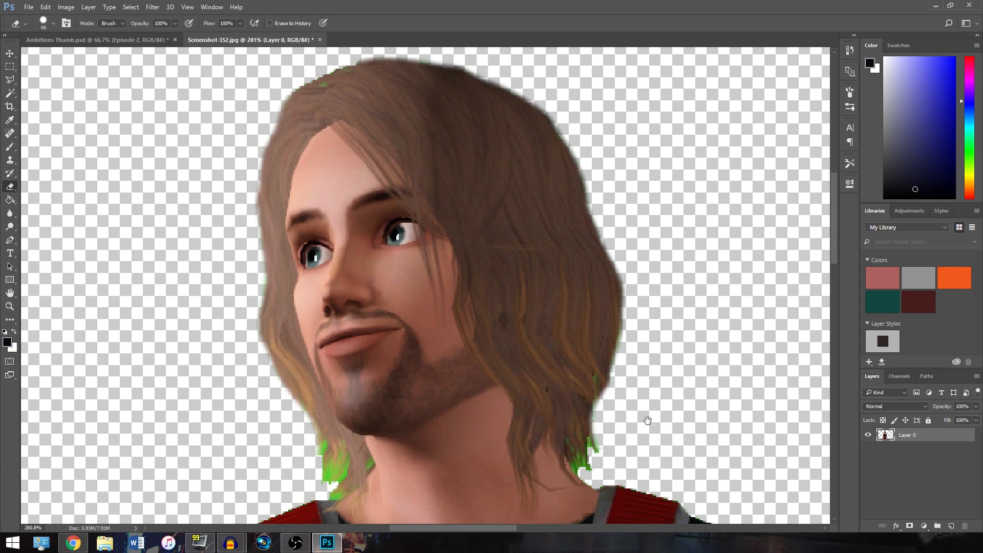
Set the eraser size to 17 px and erase the leftover green at the hair tips on both sides of the neck.
scroll(660, 400, "down", 3)
right_click(678, 347)
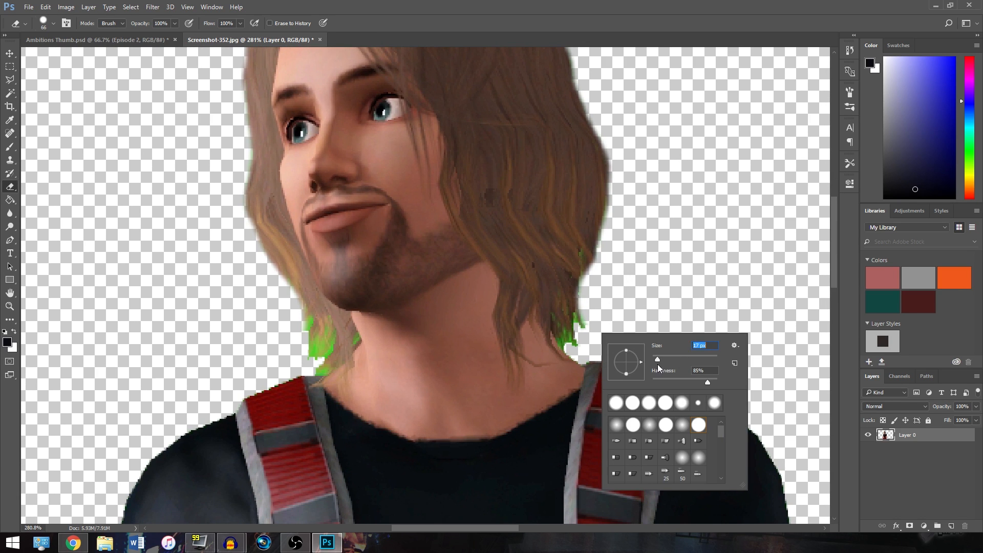
key("Return")
left_click_drag(590, 312, 574, 343)
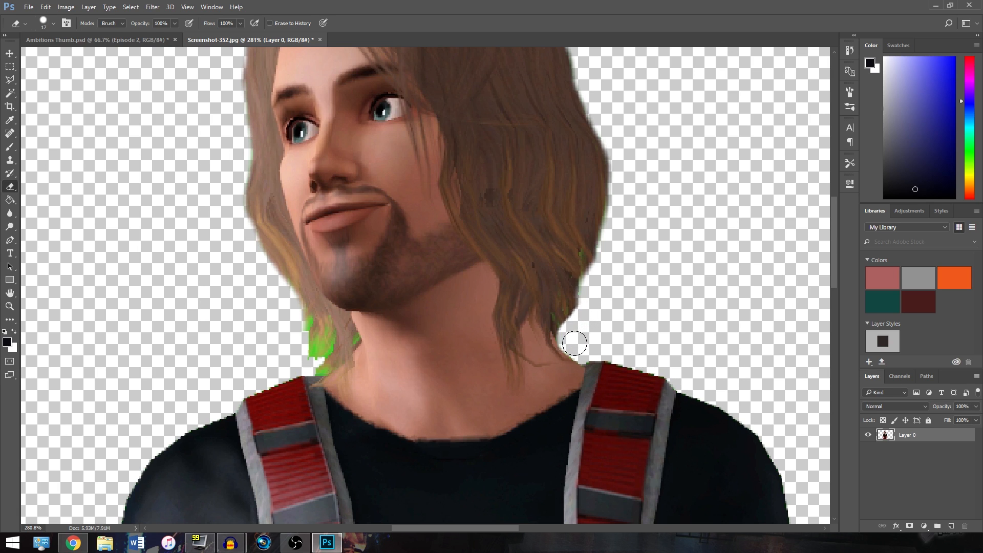
left_click_drag(302, 320, 320, 365)
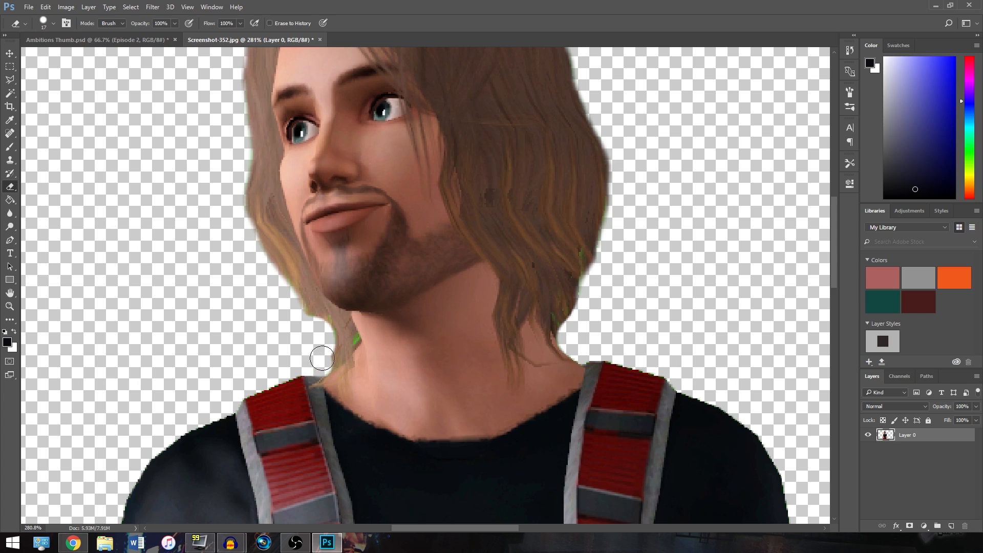
Bring the cut-out character into the Ambitions Thumb.psd document, between the green plumbob and the logo.
scroll(406, 324, "down", 8)
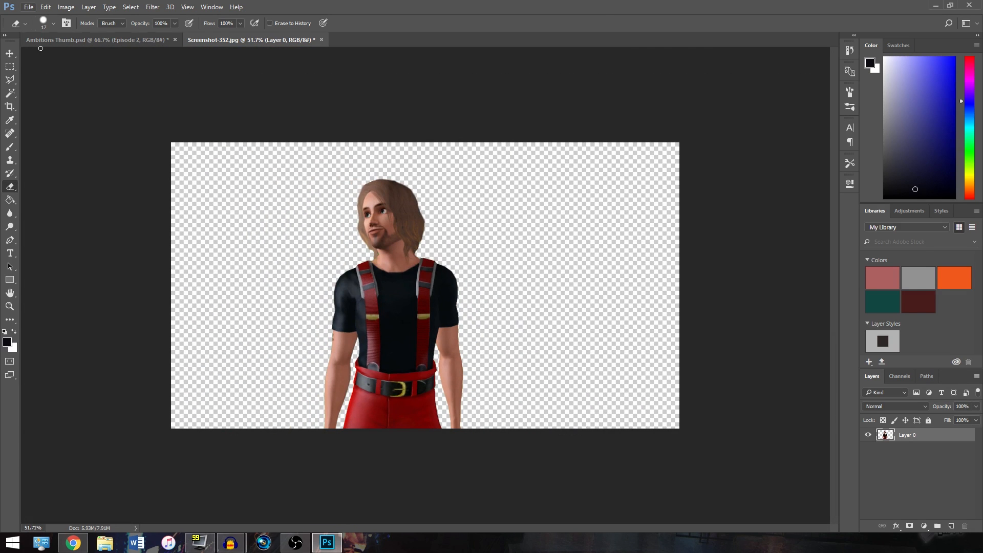
left_click(10, 66)
left_click_drag(402, 307, 382, 326)
left_click(9, 52)
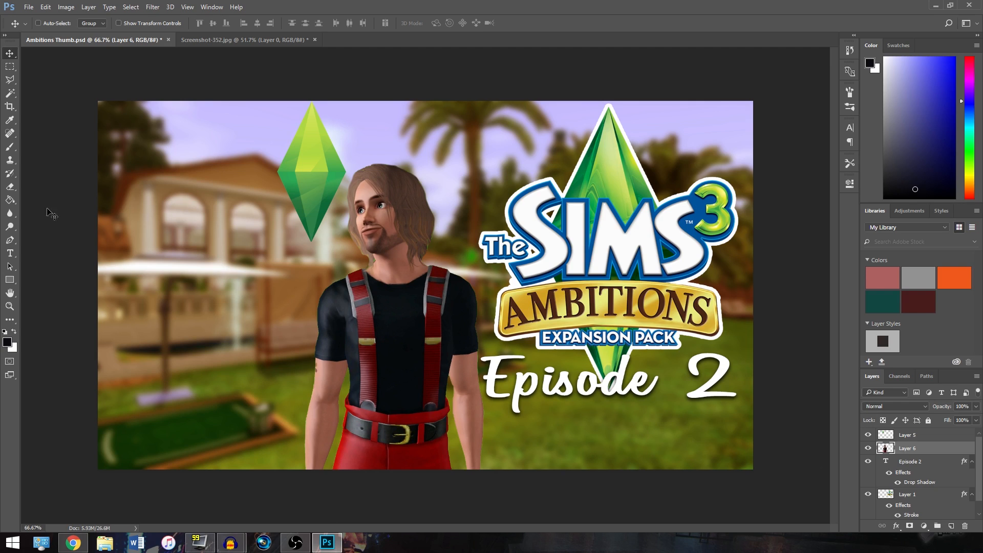
Open the bridge image Screenshot-351 and convert its locked background into a regular layer with the default name.
left_click(29, 7)
left_click(32, 28)
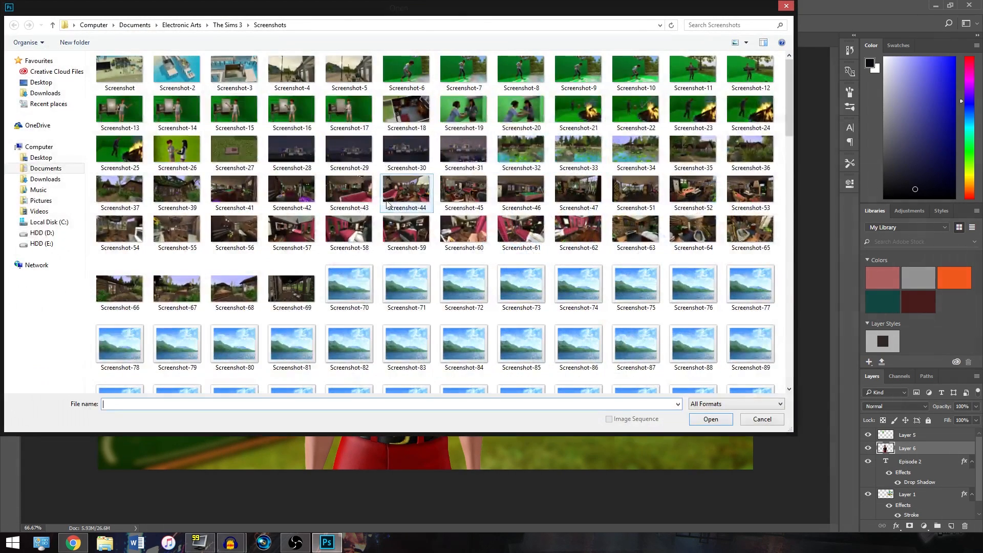
scroll(519, 201, "up", 2)
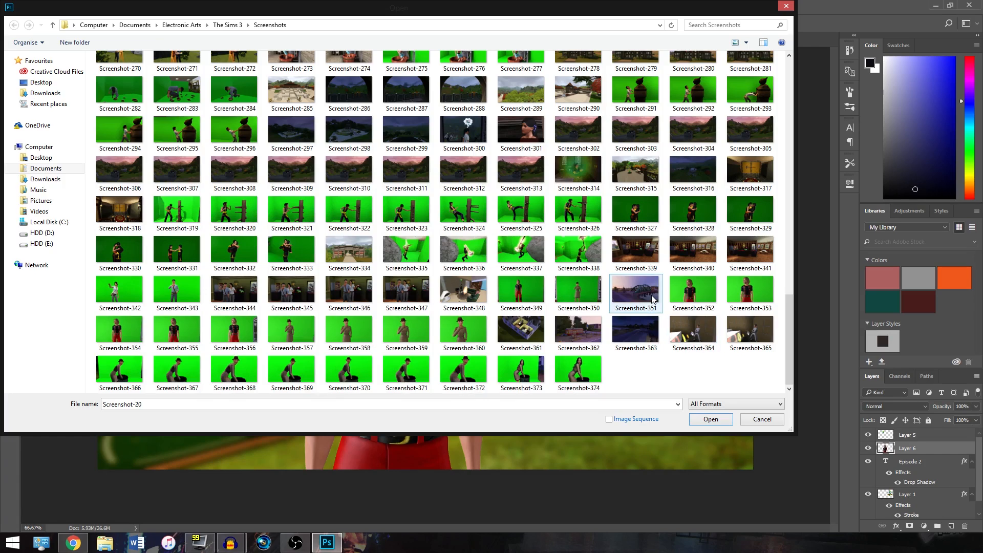
double_click(635, 292)
right_click(910, 435)
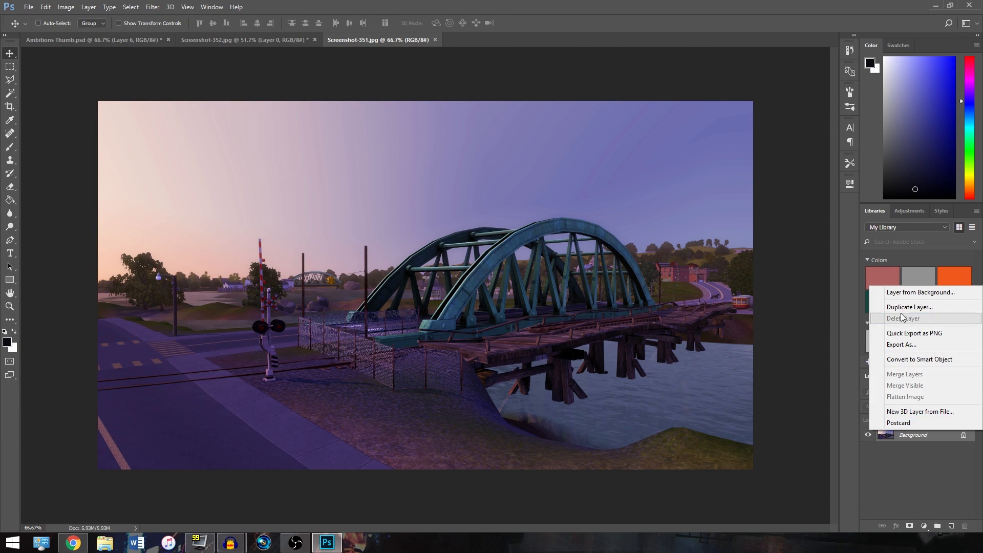
left_click(901, 296)
left_click(578, 175)
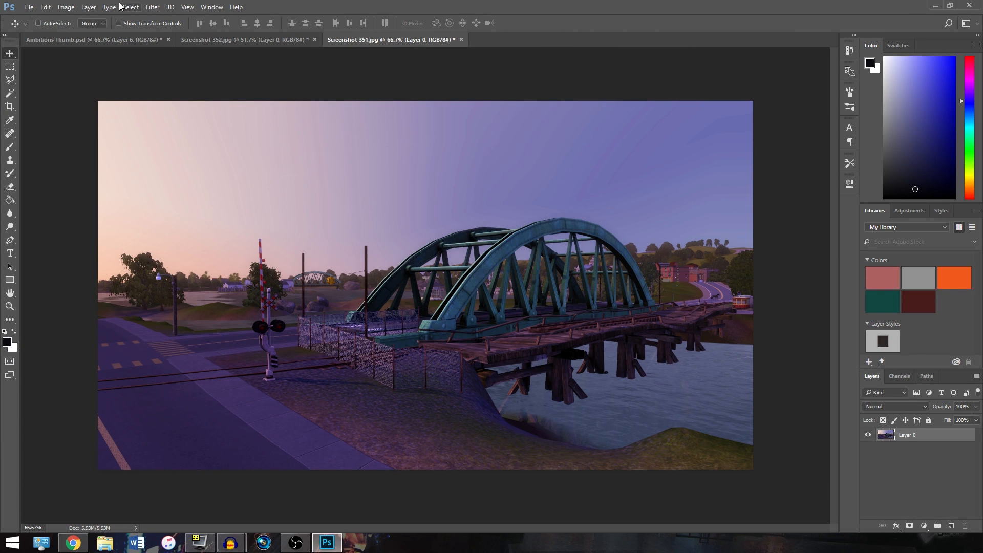
Apply a Gaussian Blur with a radius of 11.1 pixels to the bridge image.
left_click(154, 7)
mouse_move(197, 124)
left_click(315, 158)
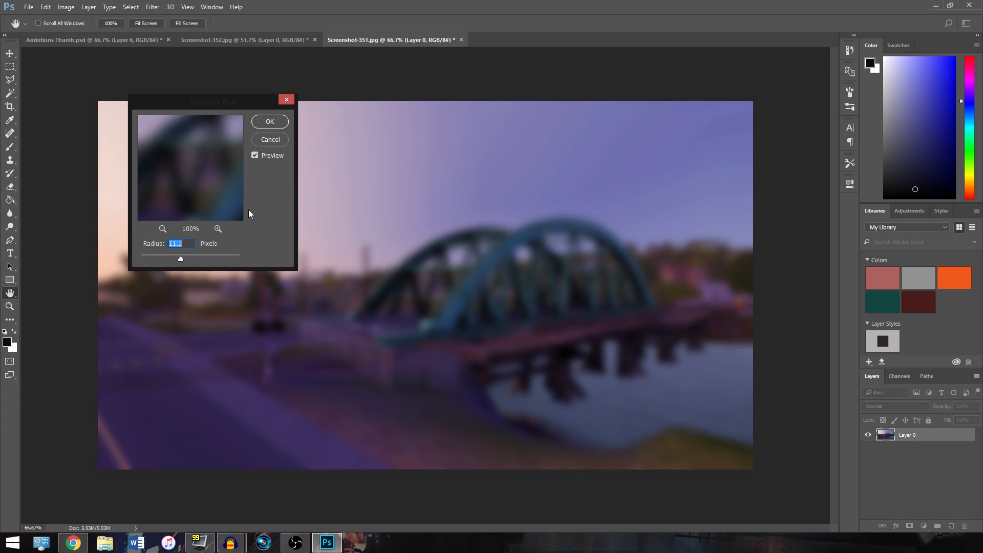
left_click(273, 121)
Bring the blurred bridge image into Ambitions Thumb.psd and place its layer beneath the logo, just above the old background.
left_click(10, 53)
left_click_drag(235, 255, 214, 235)
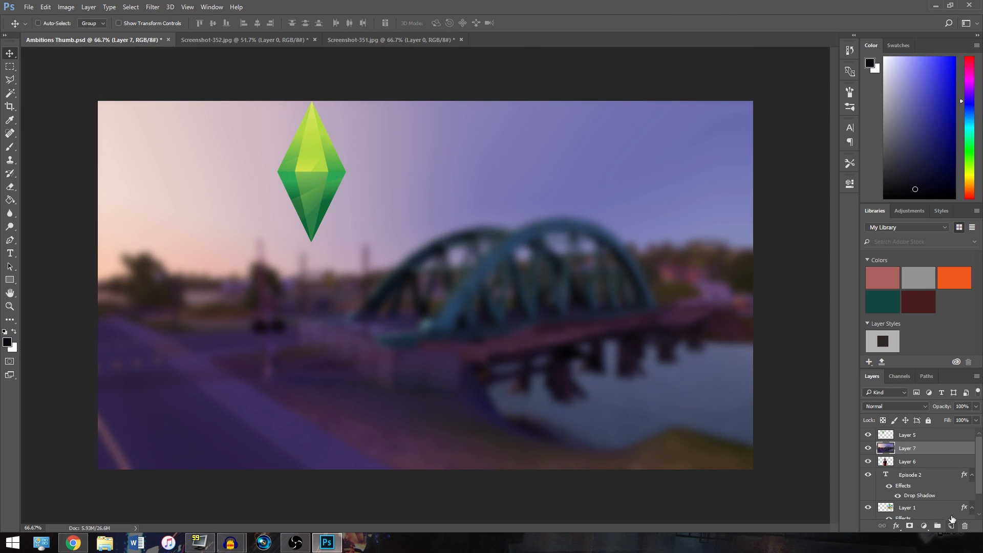
left_click_drag(904, 449, 927, 527)
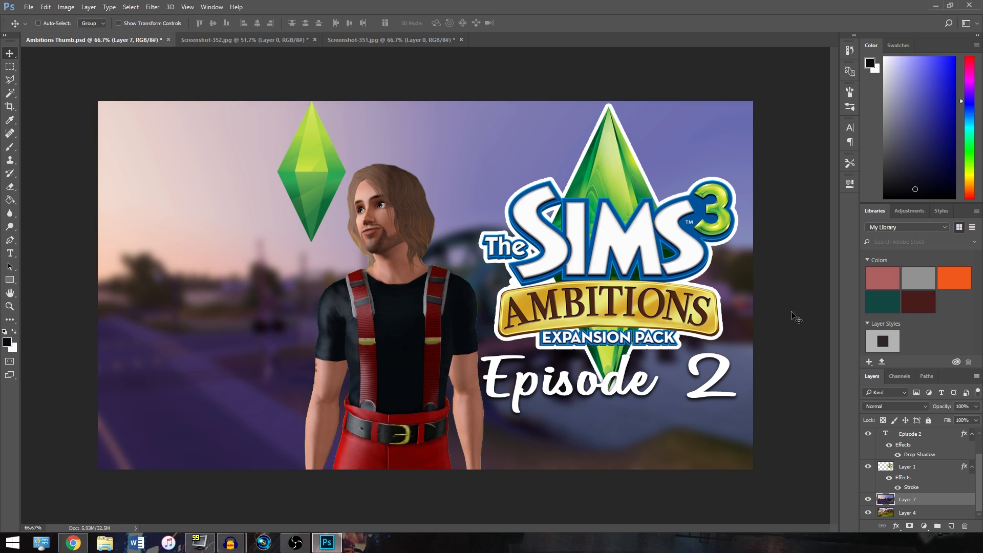
Add a white Stroke effect to the character's layer and move the character toward the thumbnail's left edge.
scroll(907, 495, "up", 2)
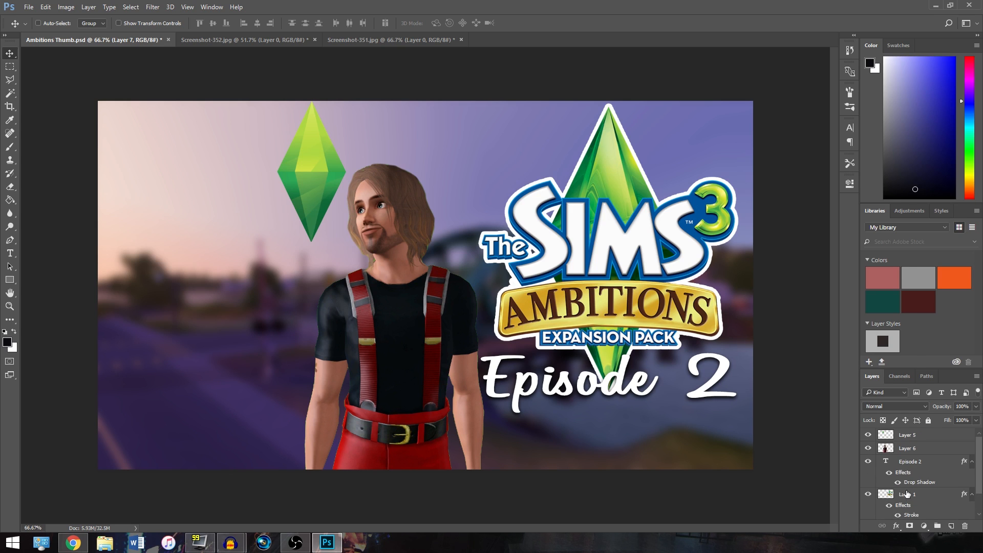
right_click(912, 449)
key("Escape")
key("h")
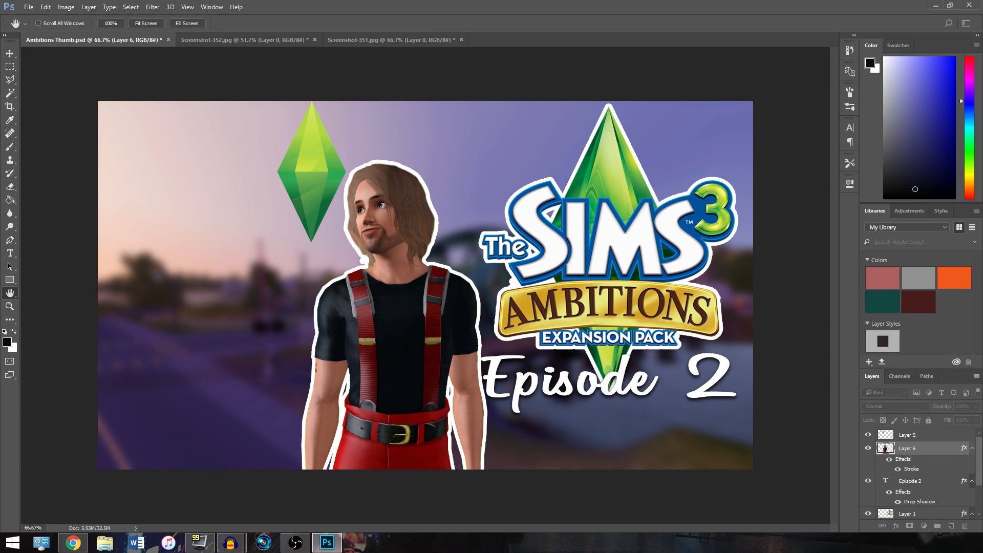
key("v")
left_click_drag(418, 391, 230, 388)
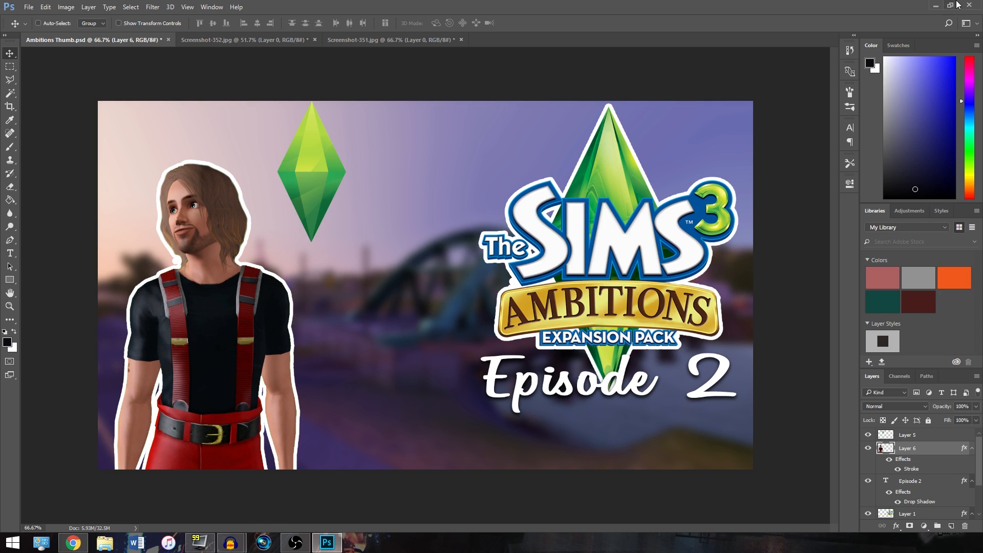
Minimize Photoshop, switch to Chrome, and replace the three open pages with a single new tab.
left_click(932, 5)
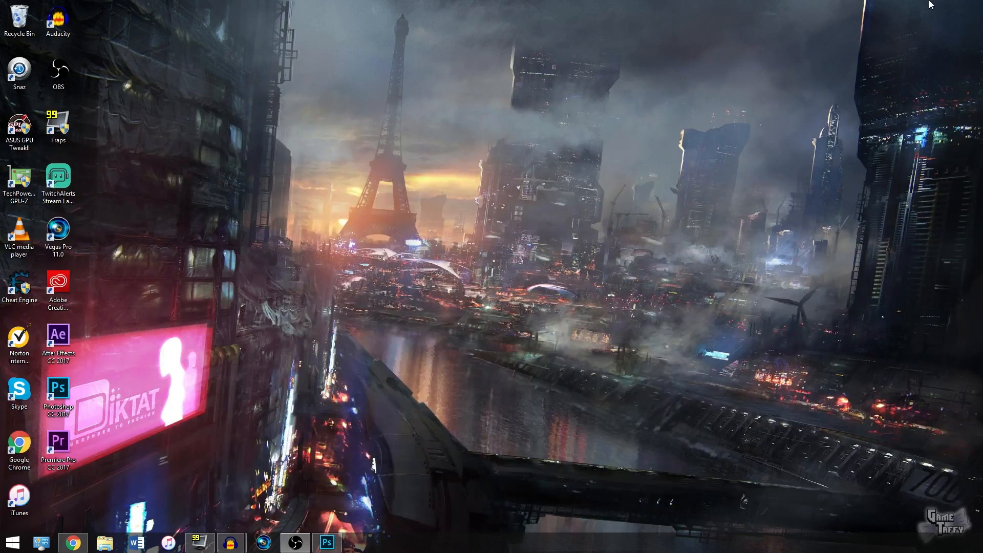
left_click(73, 543)
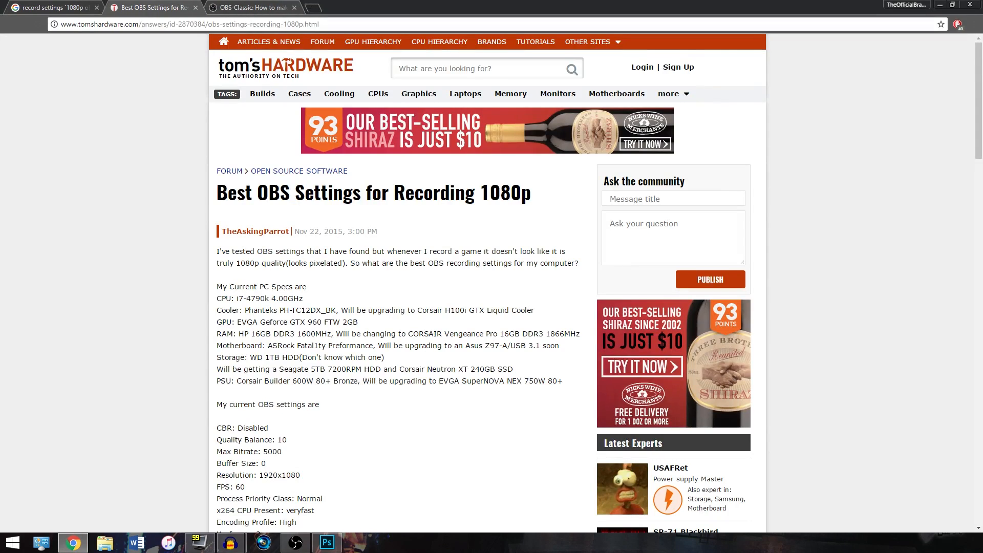
left_click(312, 7)
left_click(97, 8)
left_click(96, 8)
left_click(96, 7)
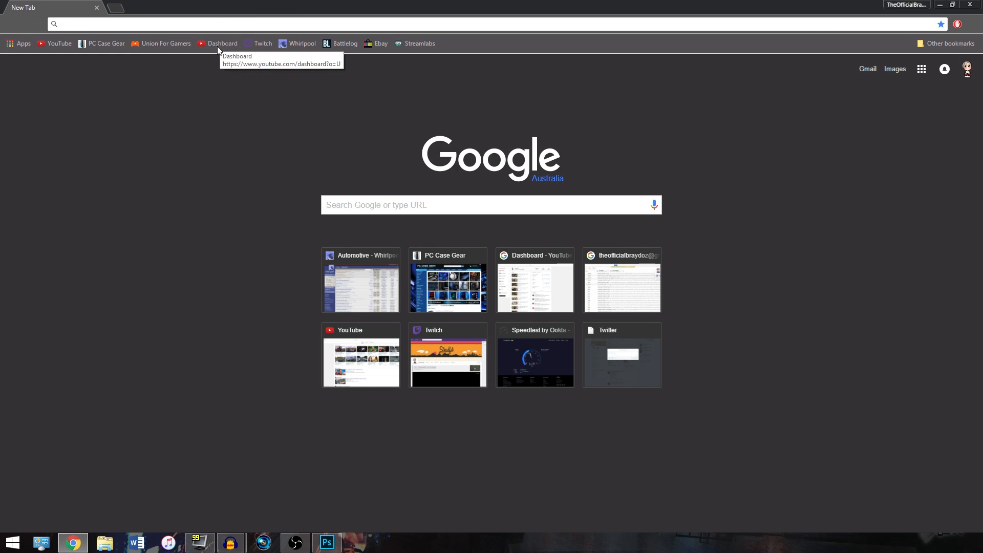
Open the YouTube home page in a new tab and close the tab loading the Dashboard.
left_click(220, 44)
left_click(116, 7)
left_click(61, 43)
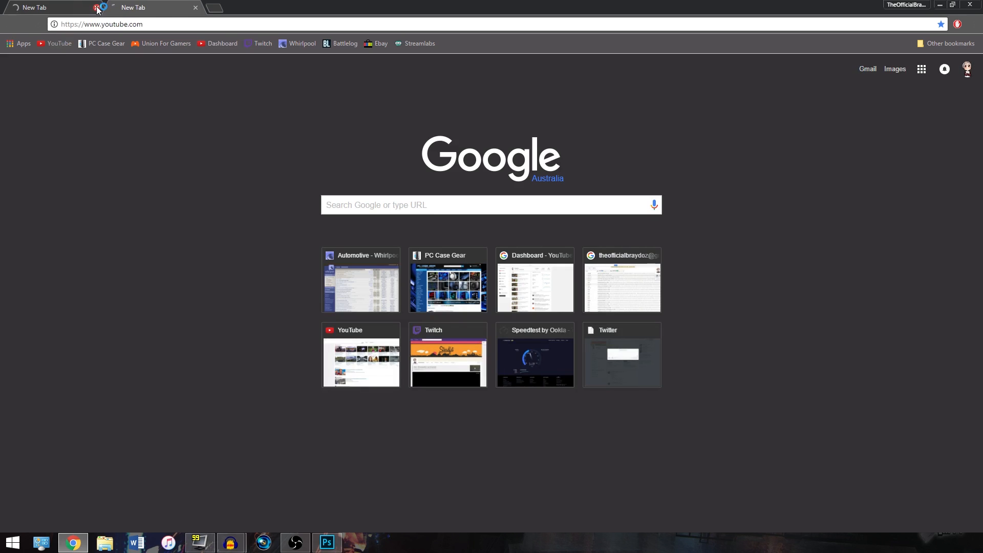
left_click(97, 8)
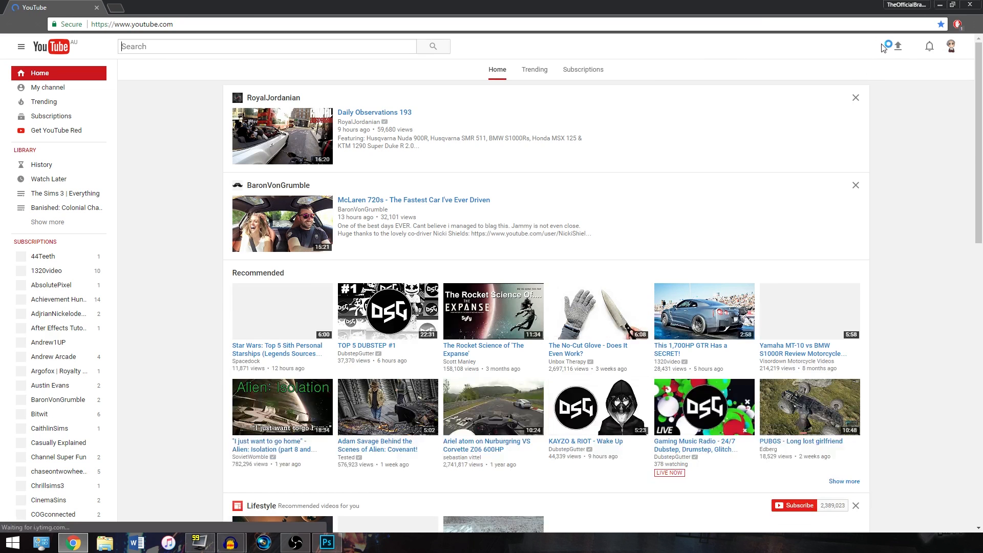
Start a YouTube upload of Banished CC Ep13 from the Banished exports folder within Rendered Youtube Videos on HDD (D:).
left_click(900, 47)
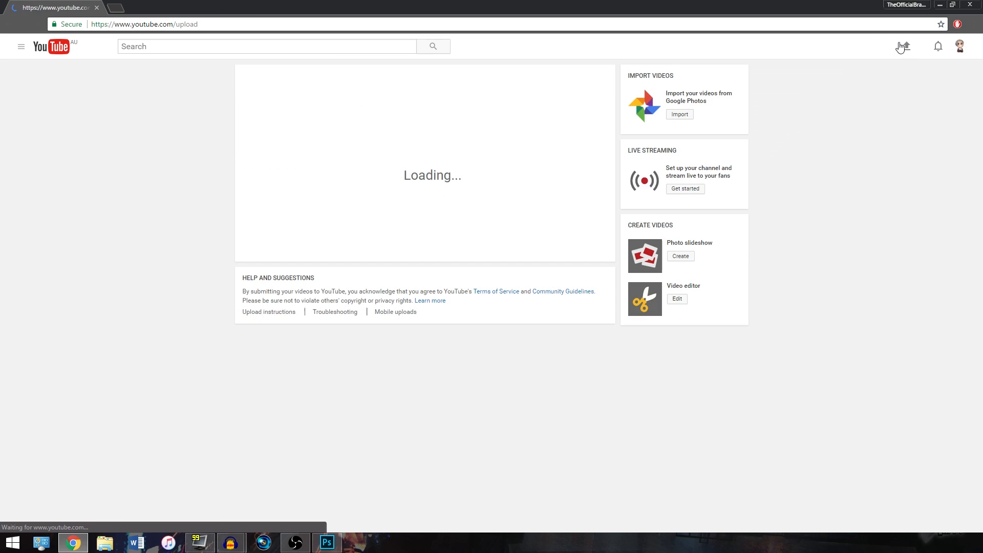
left_click(434, 155)
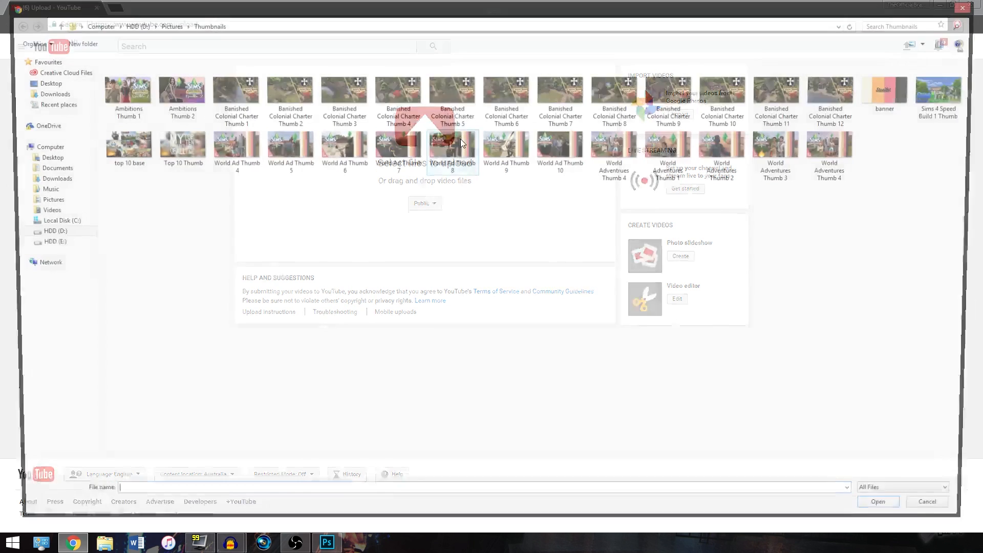
left_click(41, 236)
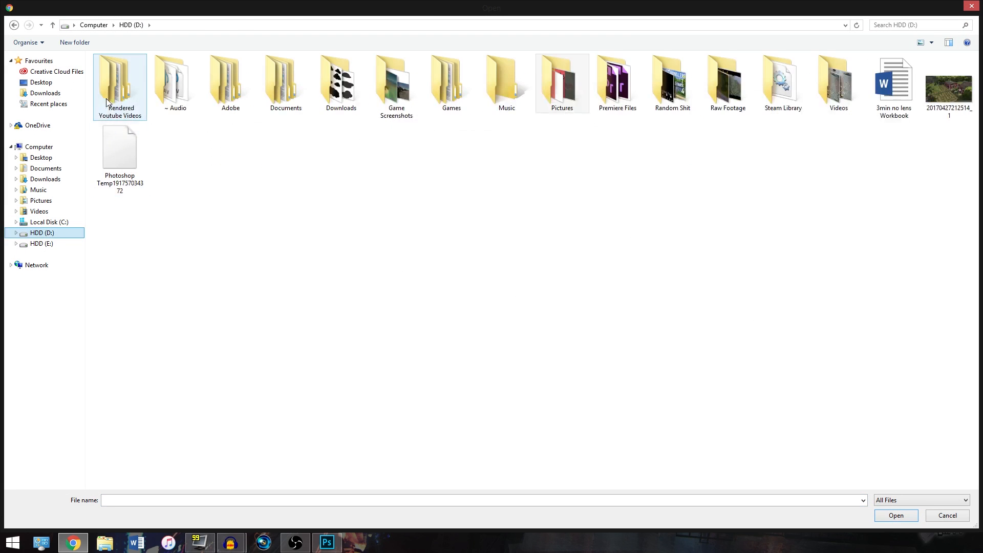
double_click(110, 92)
double_click(109, 94)
double_click(123, 95)
double_click(132, 97)
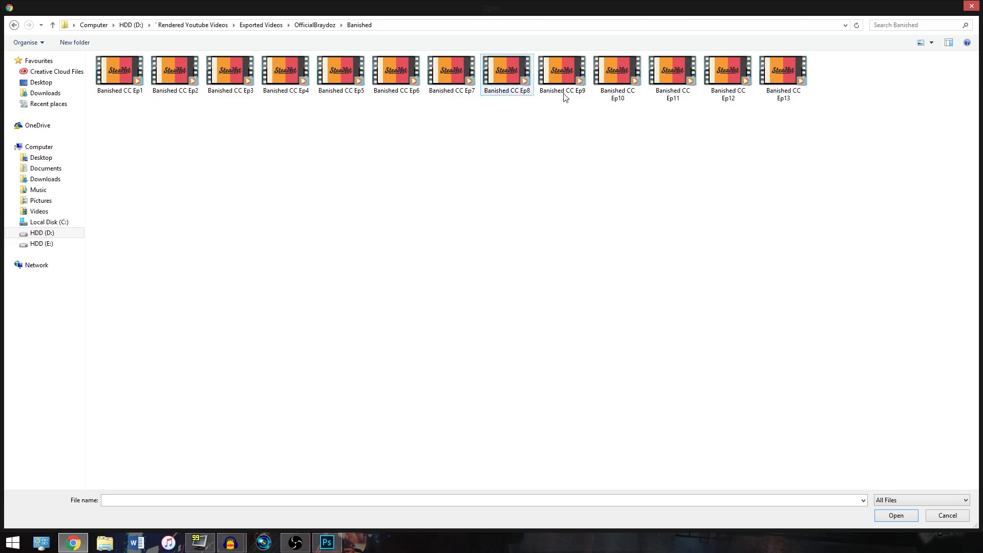
double_click(786, 96)
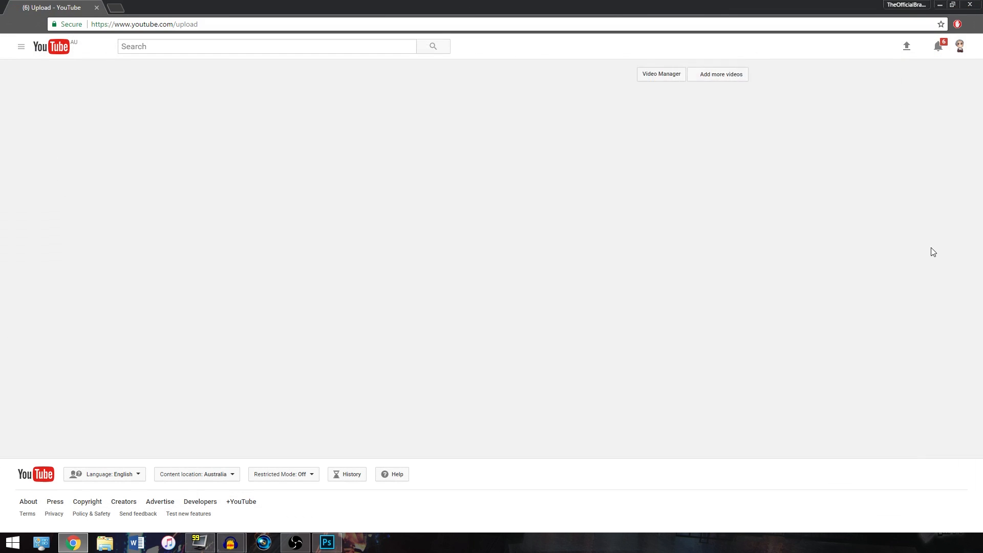
View the playlist choices for the uploading video, close them without choosing one, and minimize the browser.
right_click(444, 167)
left_click(512, 136)
left_click(591, 238)
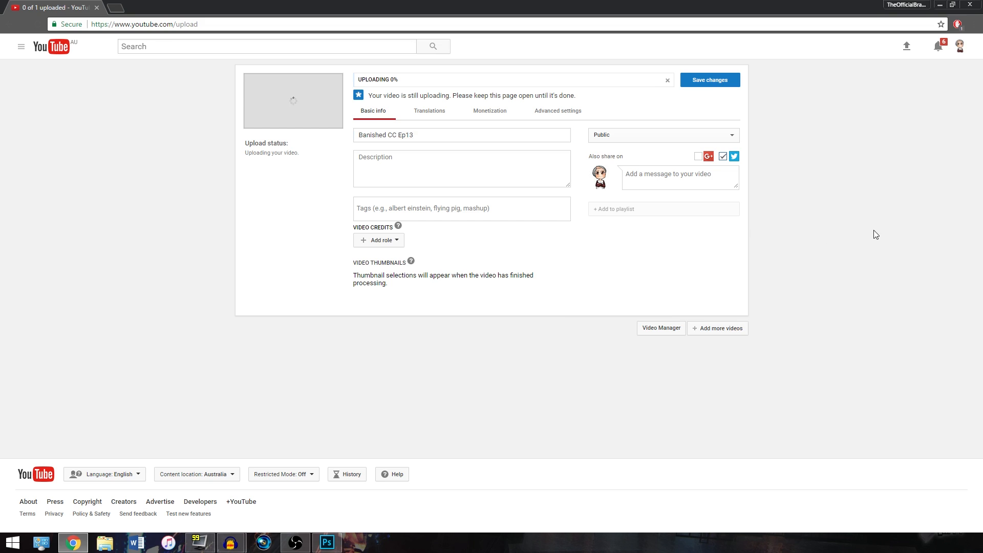
left_click(623, 208)
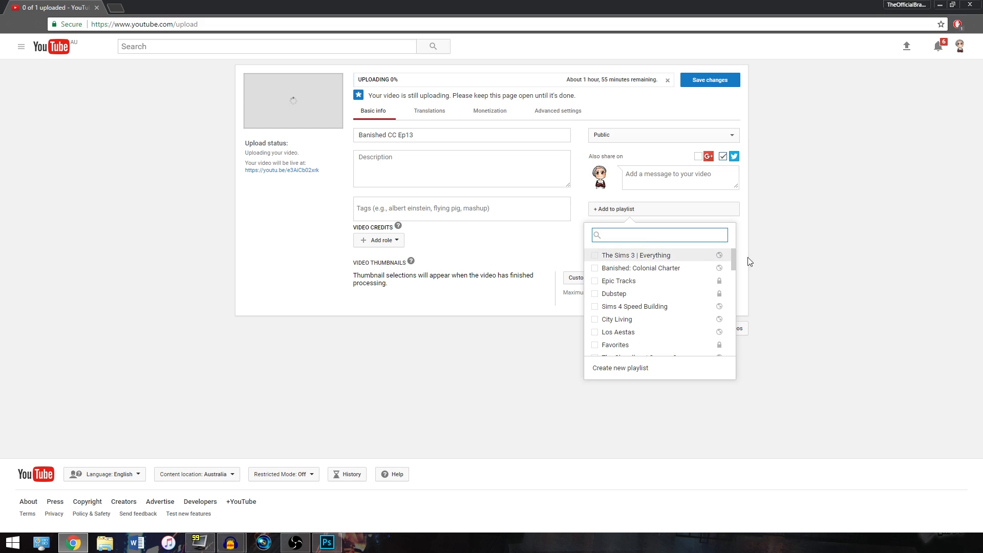
right_click(840, 197)
left_click(857, 191)
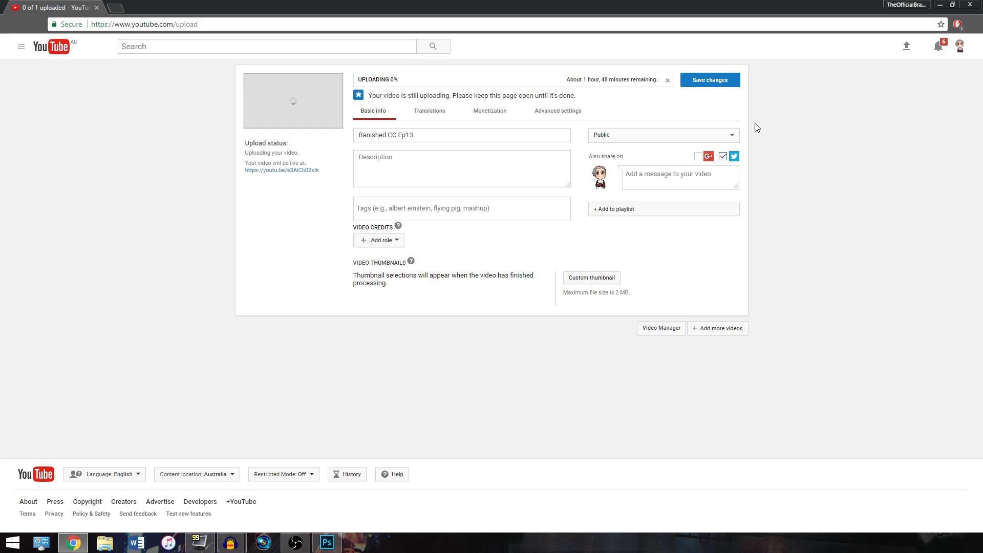
left_click(940, 5)
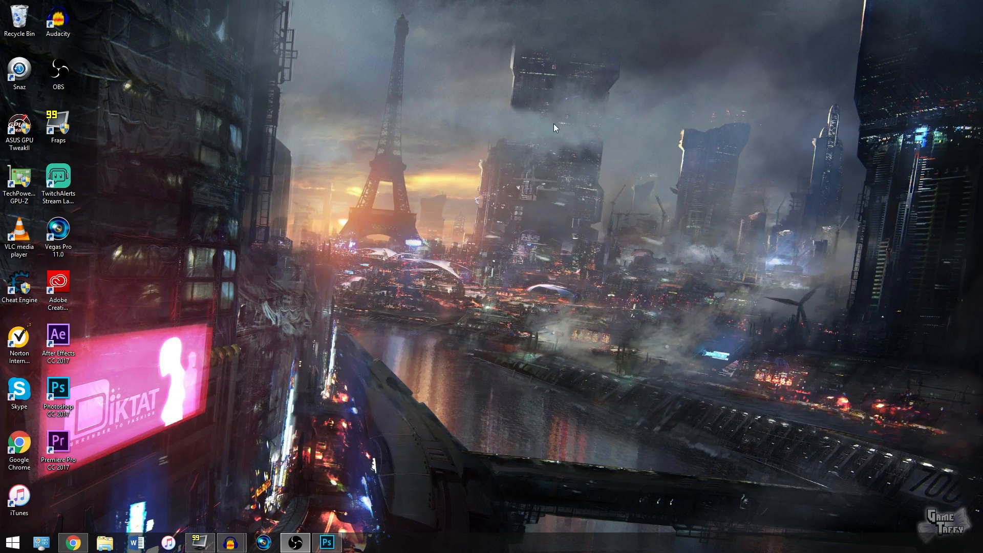